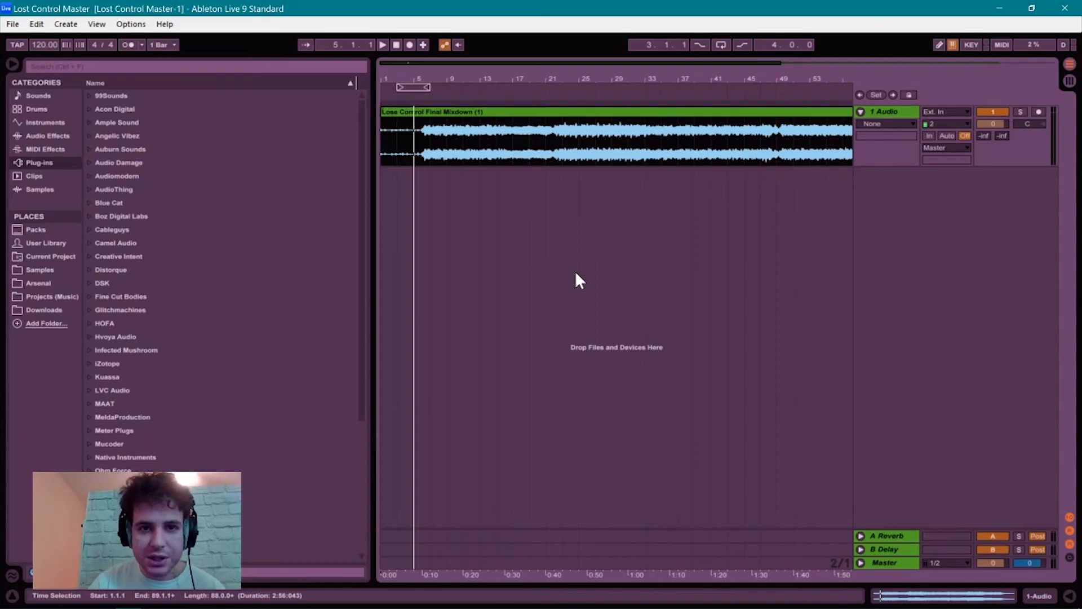
Open the device chain of the Master track.
left_click_drag(533, 67, 531, 99)
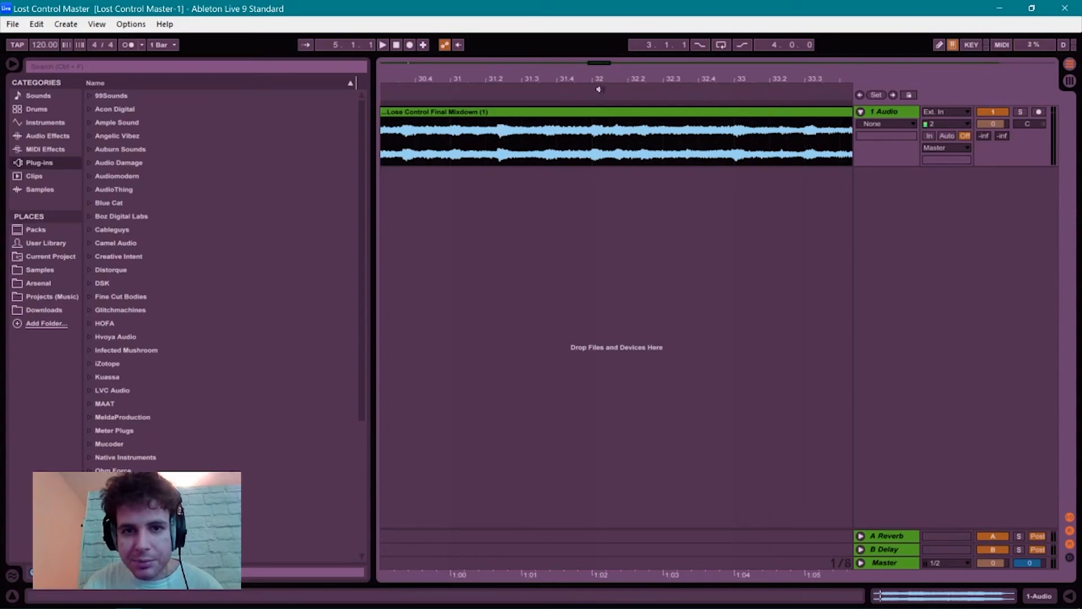
left_click_drag(601, 63, 601, 9)
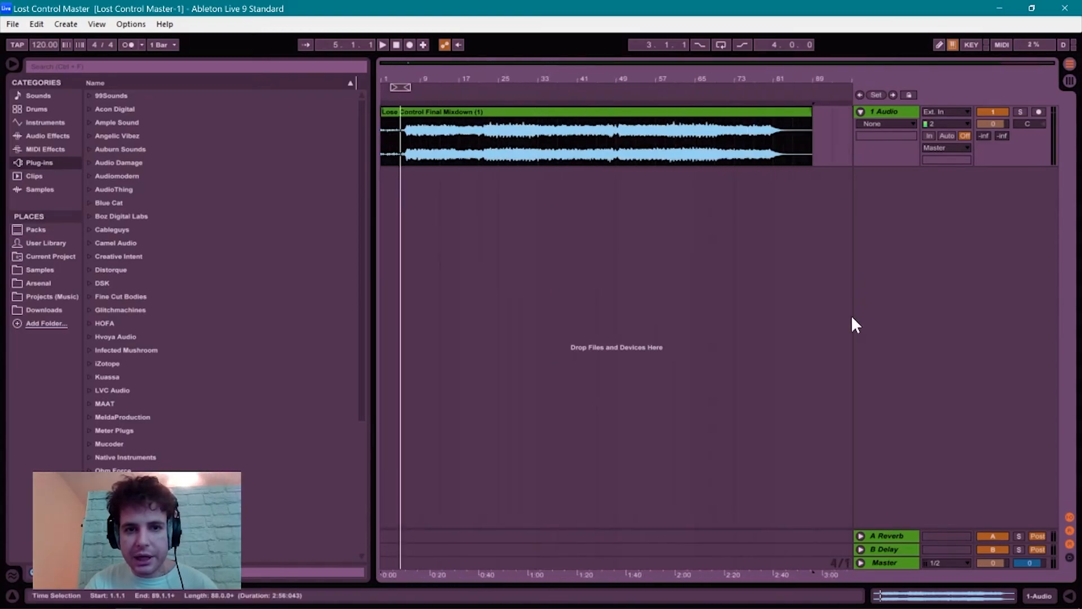
left_click(897, 567)
left_click(897, 567)
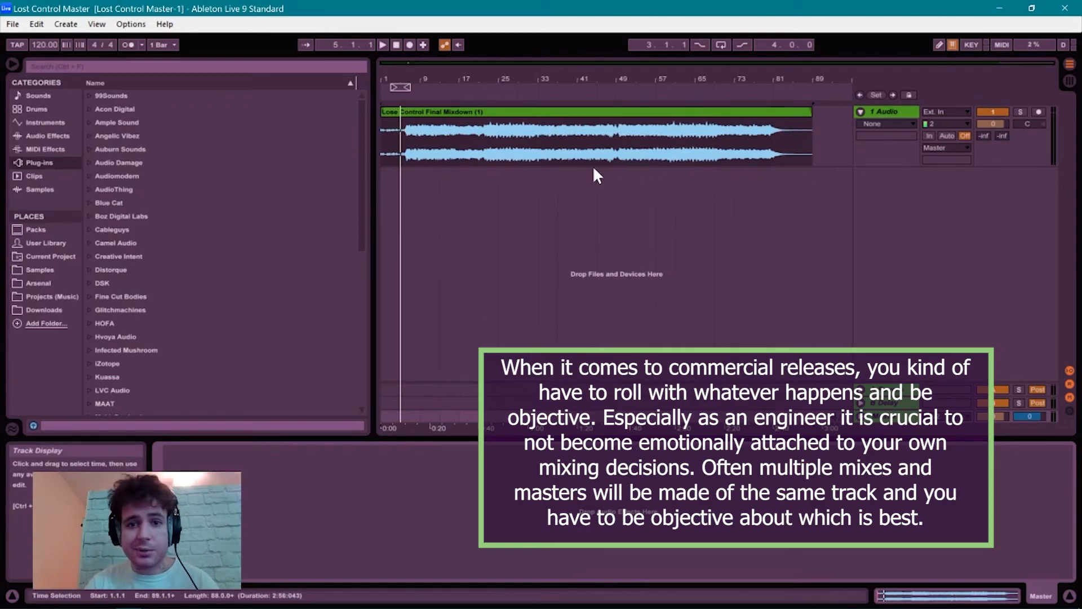
left_click(383, 127)
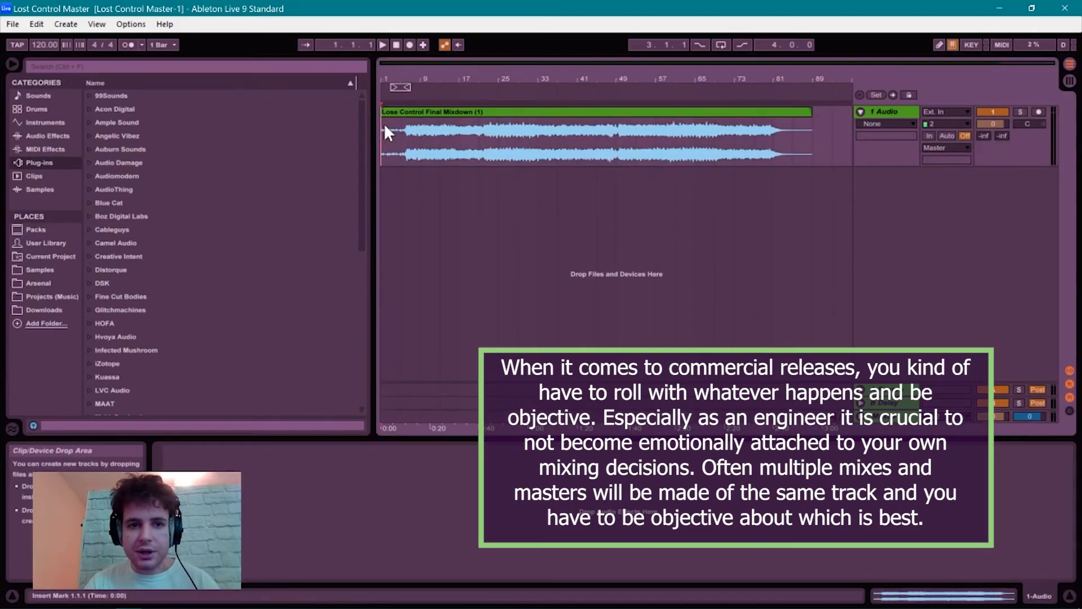
left_click(896, 418)
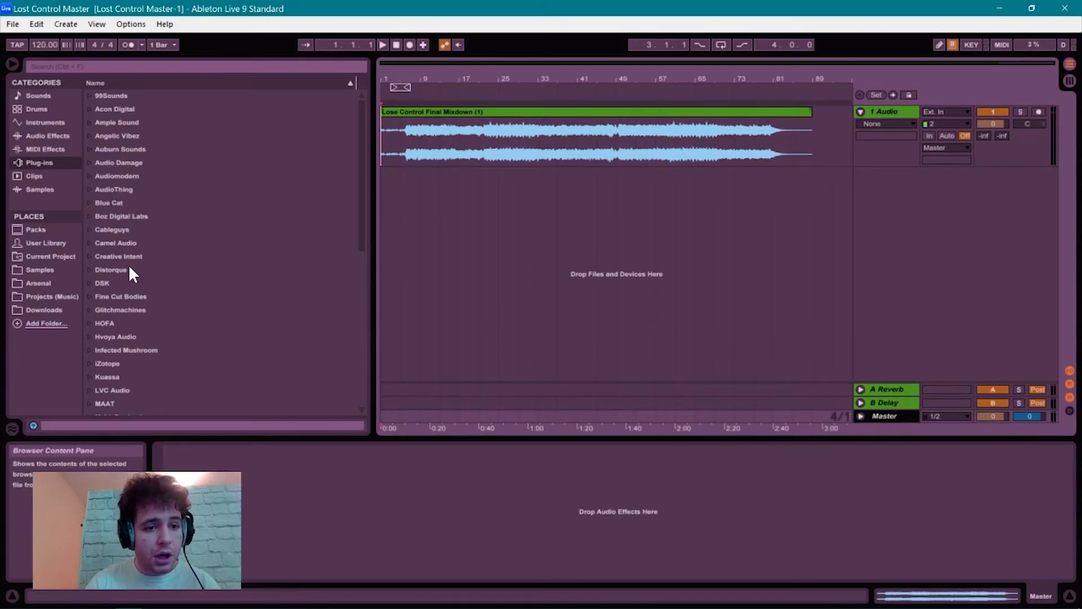
Add the Youlean Loudness Meter 2 plug-in to the Master track and move its window clear of the audio clip.
scroll(127, 289, "down", 9)
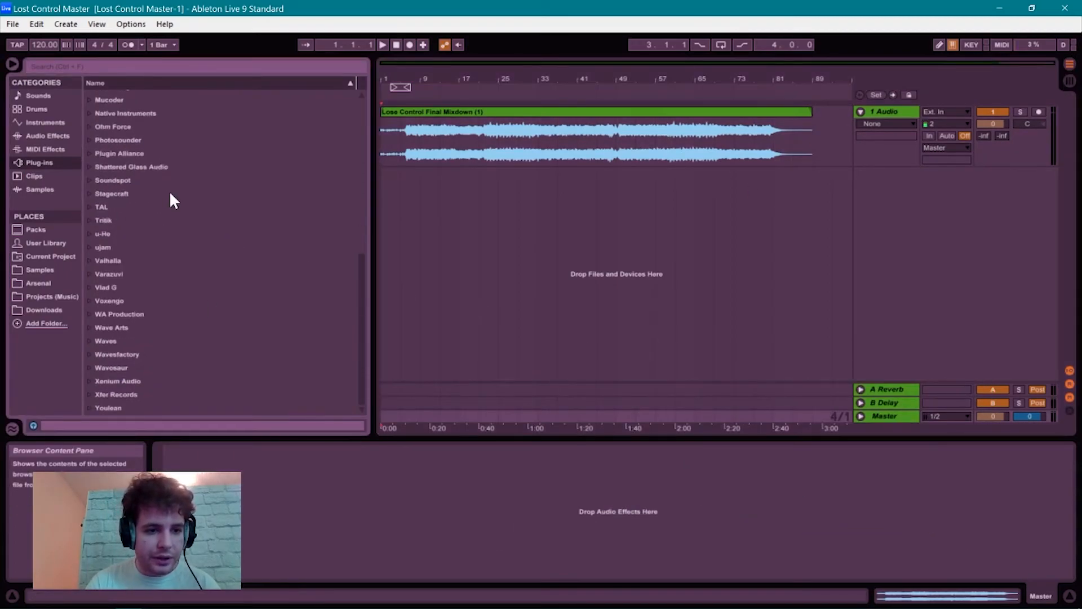
left_click(99, 407)
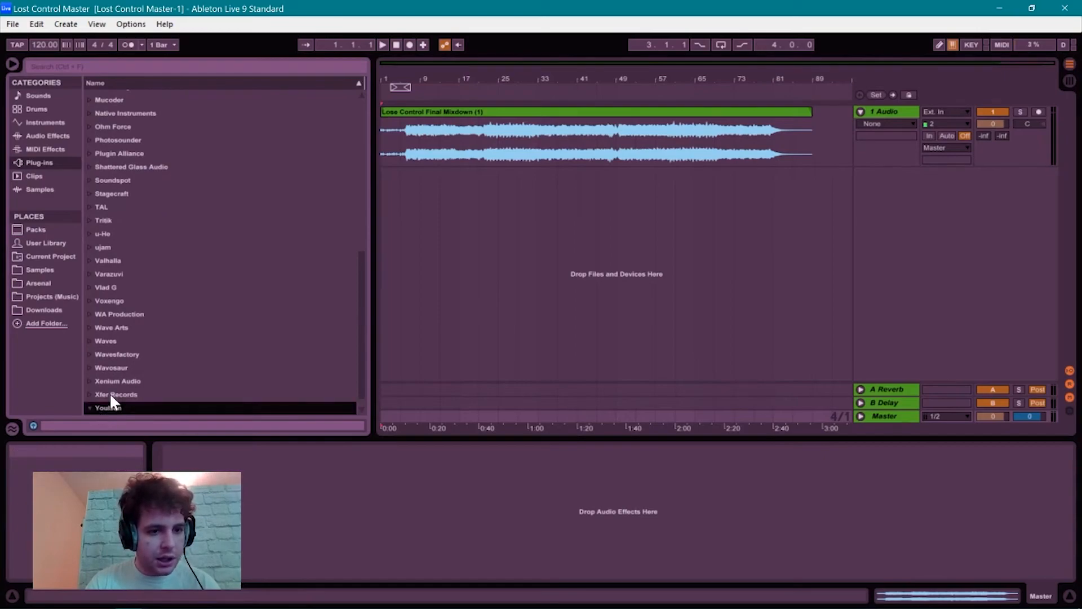
scroll(116, 389, "down", 1)
left_click_drag(138, 410, 248, 455)
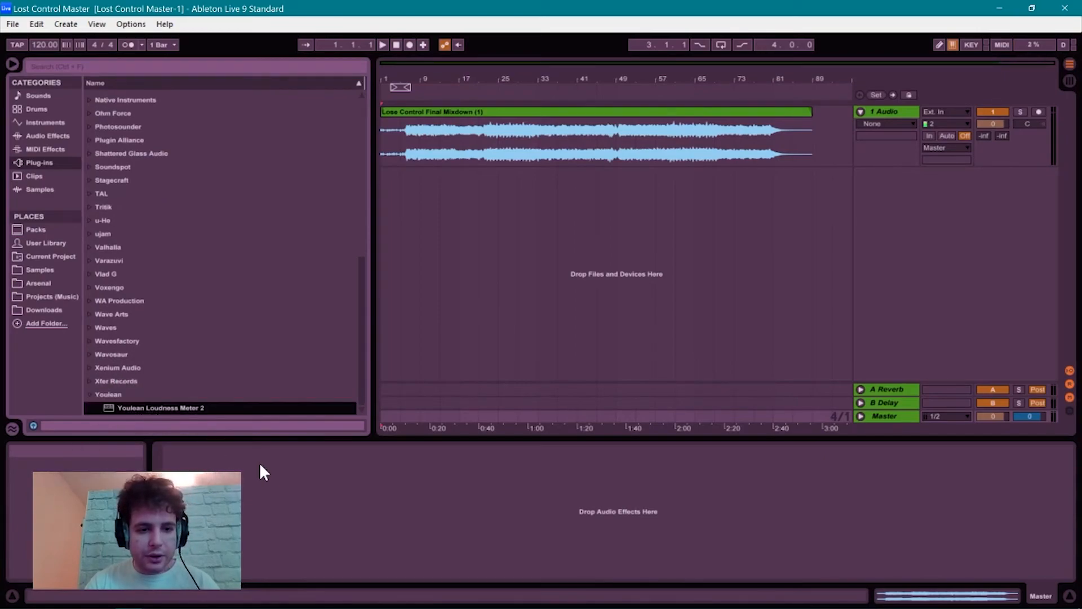
double_click(163, 407)
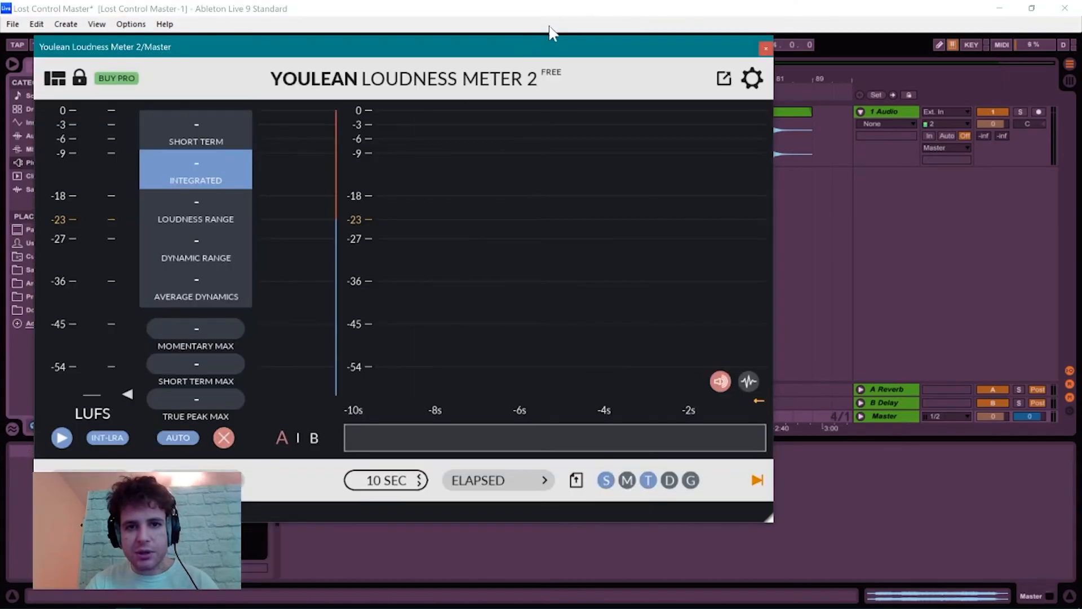
mouse_move(541, 48)
left_mouse_down()
mouse_move(920, 356)
mouse_move(780, 269)
mouse_move(722, 177)
mouse_move(682, 182)
mouse_move(648, 223)
left_mouse_up()
Play the mixdown from bar 21 to measure its loudness with the Youlean meter, and close the meter window.
left_click(480, 149)
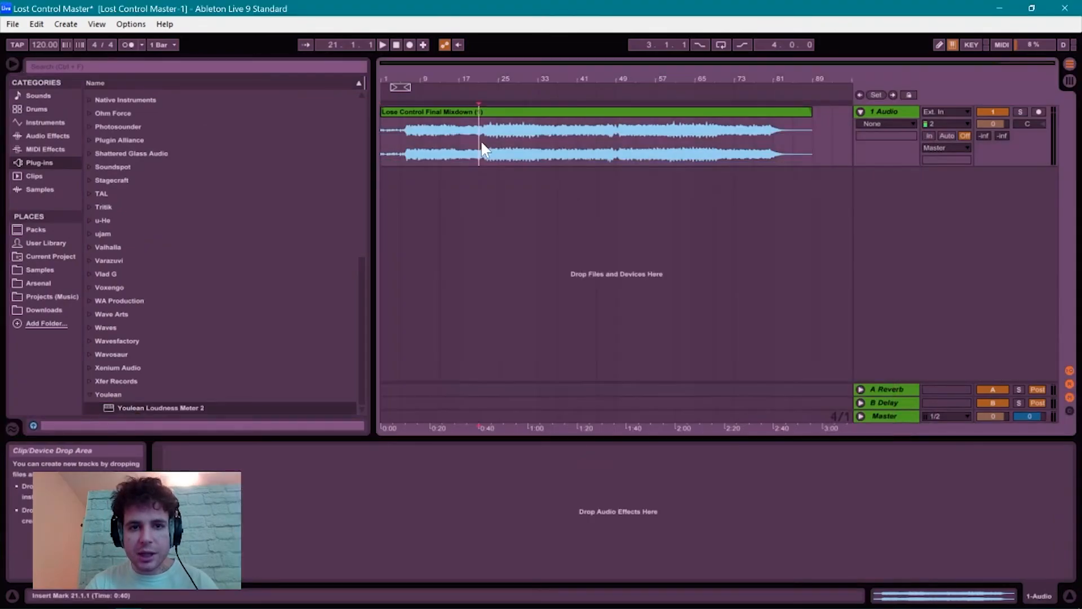
left_click(885, 416)
key("space")
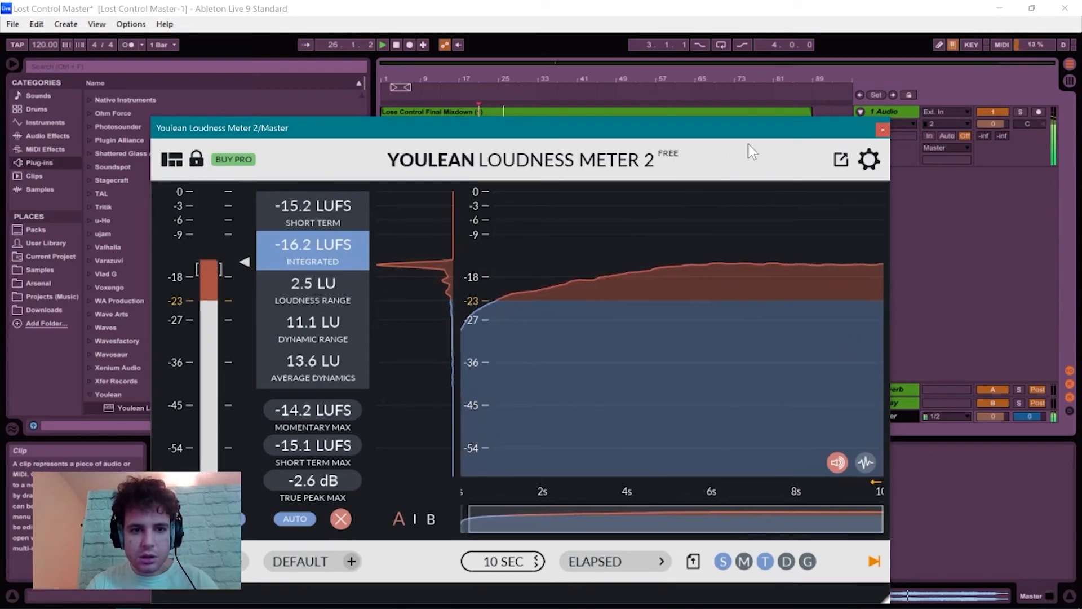
key("XF86AudioLowerVolume")
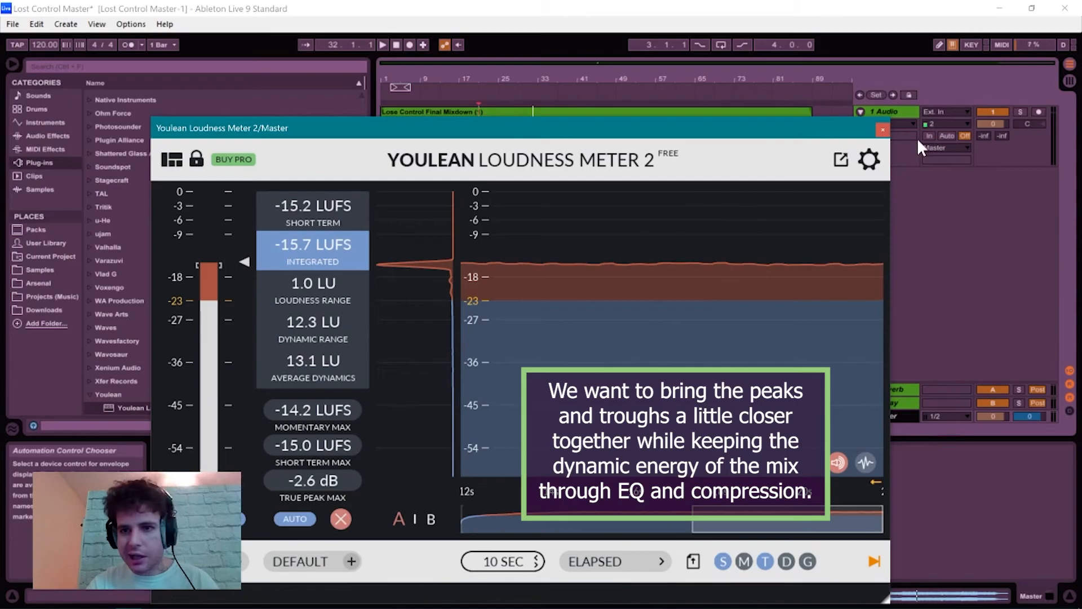
left_click(883, 131)
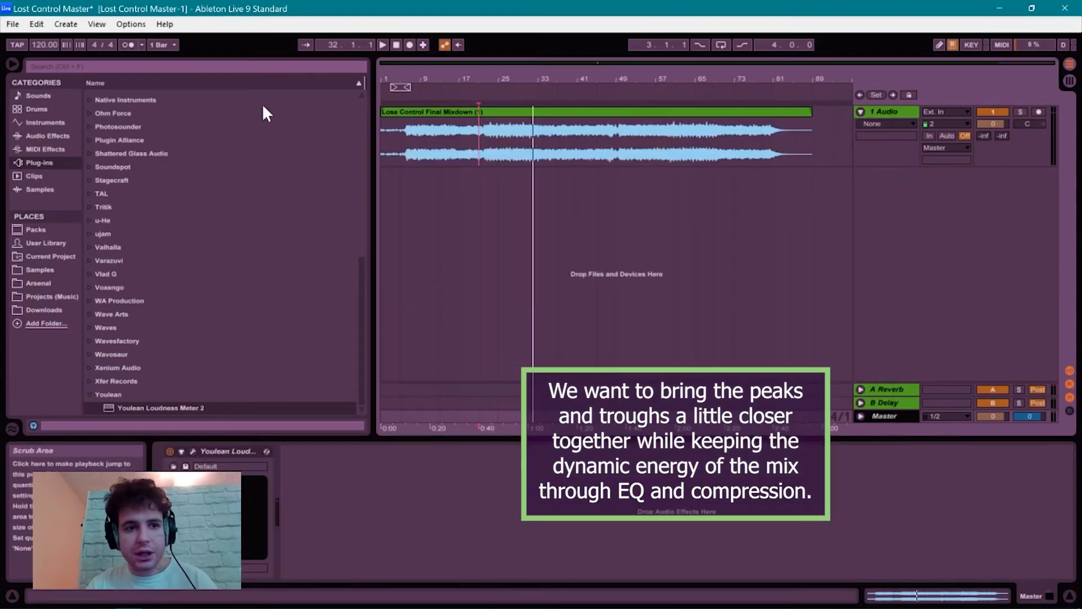
Add the Waves H-Comp Stereo compressor to the Master track, ahead of the loudness meter.
left_click(90, 395)
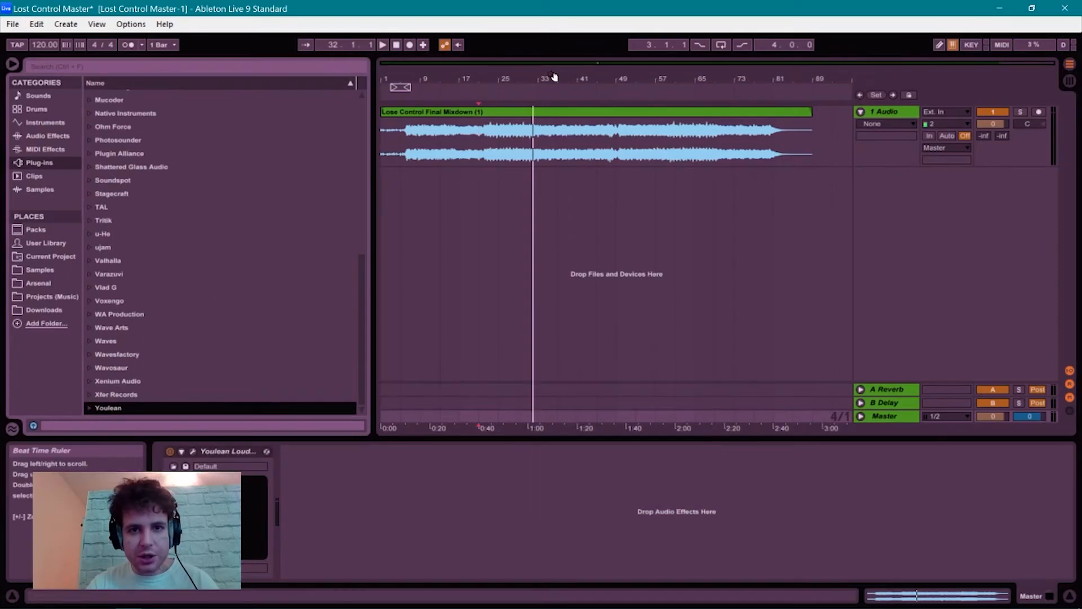
mouse_move(547, 68)
left_mouse_down()
mouse_move(547, 110)
mouse_move(547, 65)
left_mouse_up()
scroll(123, 316, "up", 6)
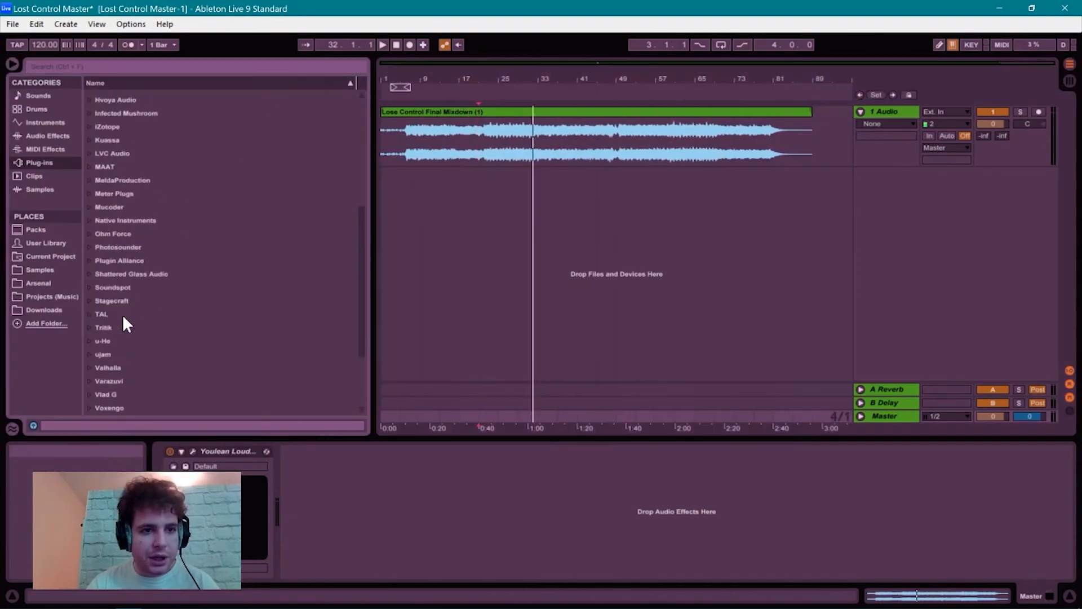
scroll(123, 317, "down", 6)
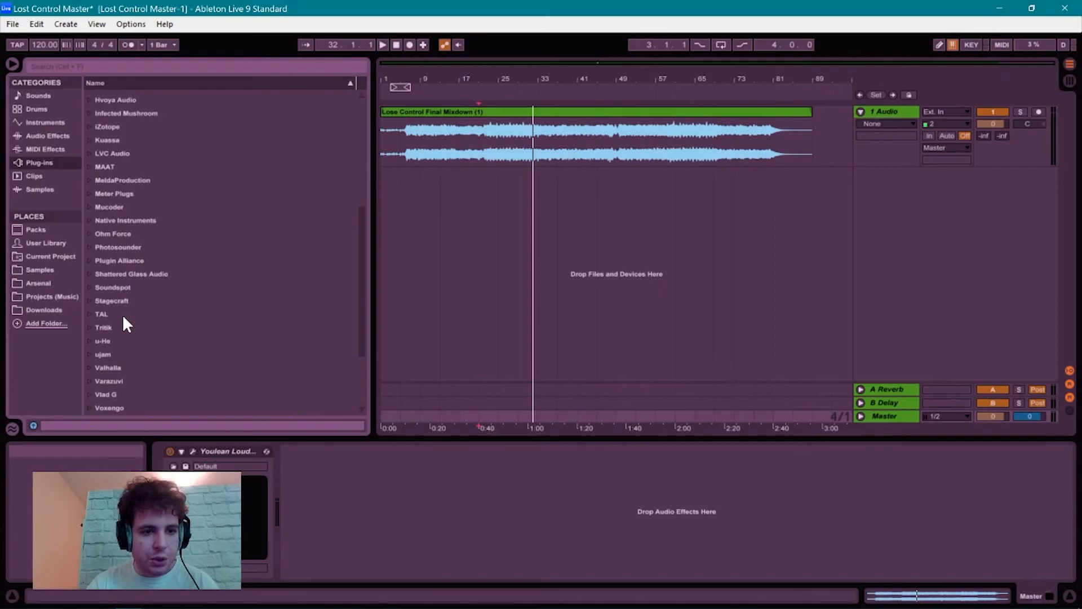
left_click(88, 342)
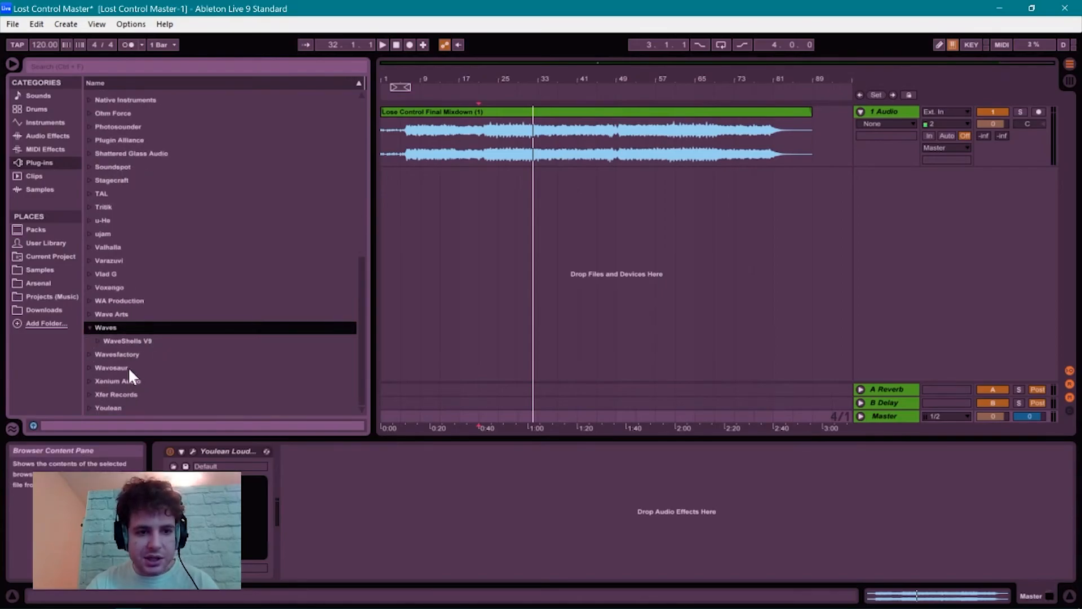
left_click(100, 341)
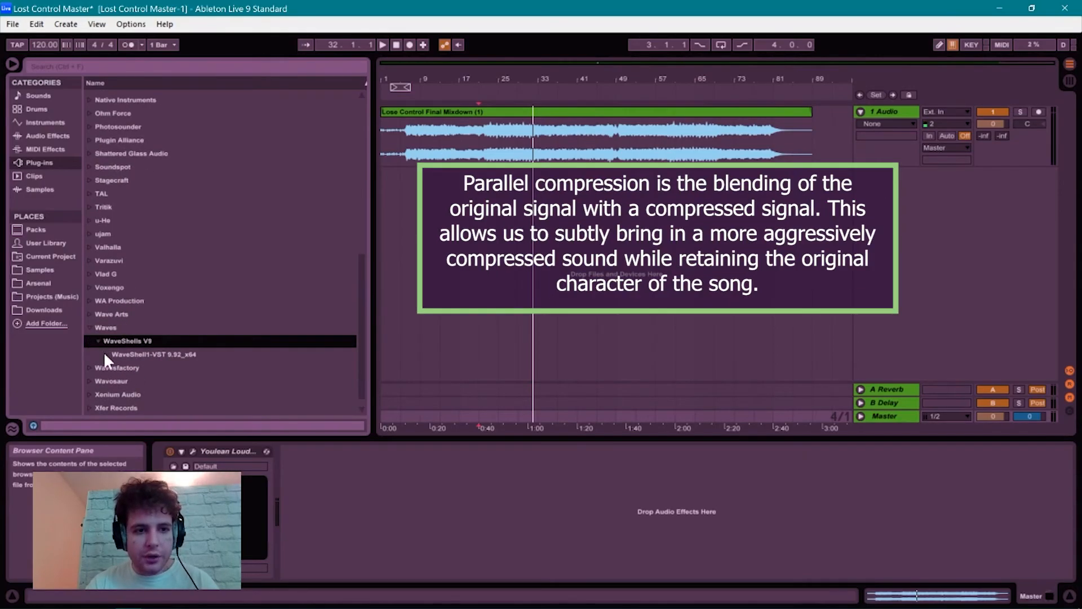
left_click(104, 353)
scroll(172, 342, "down", 12)
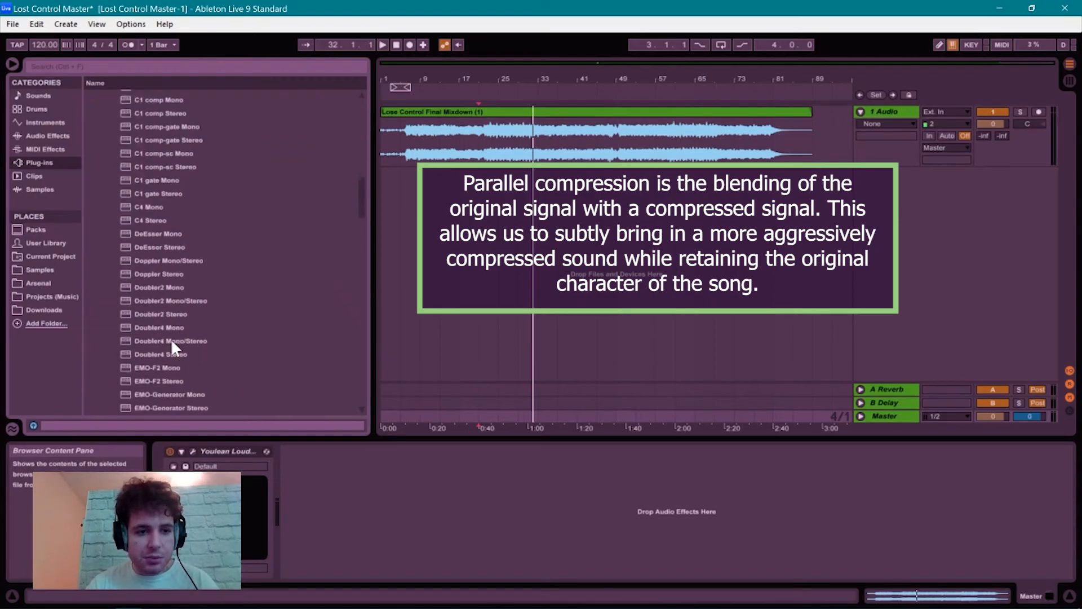
scroll(171, 338, "down", 2)
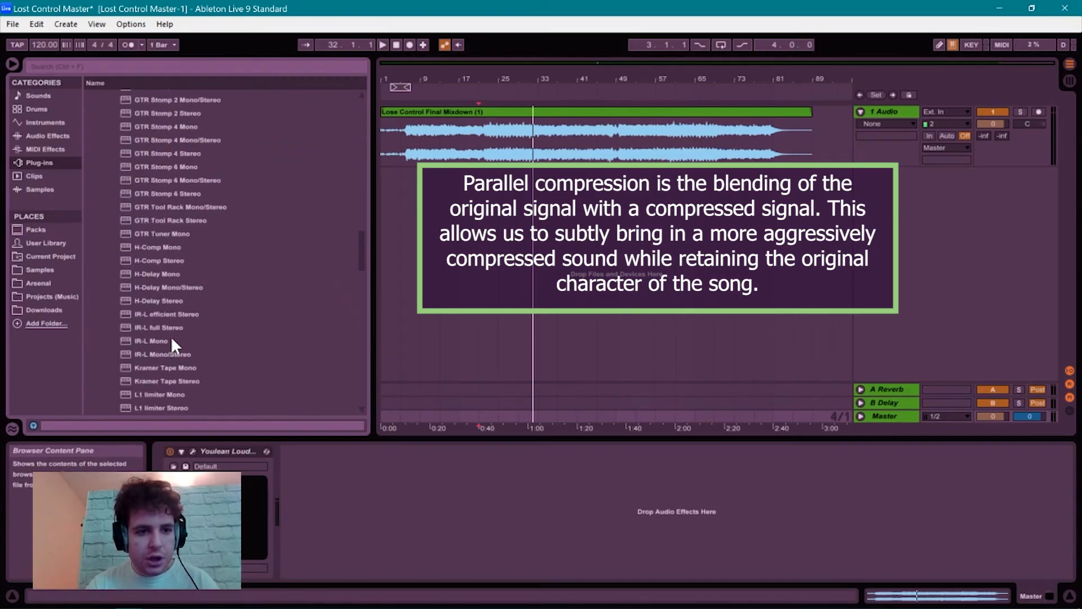
double_click(176, 262)
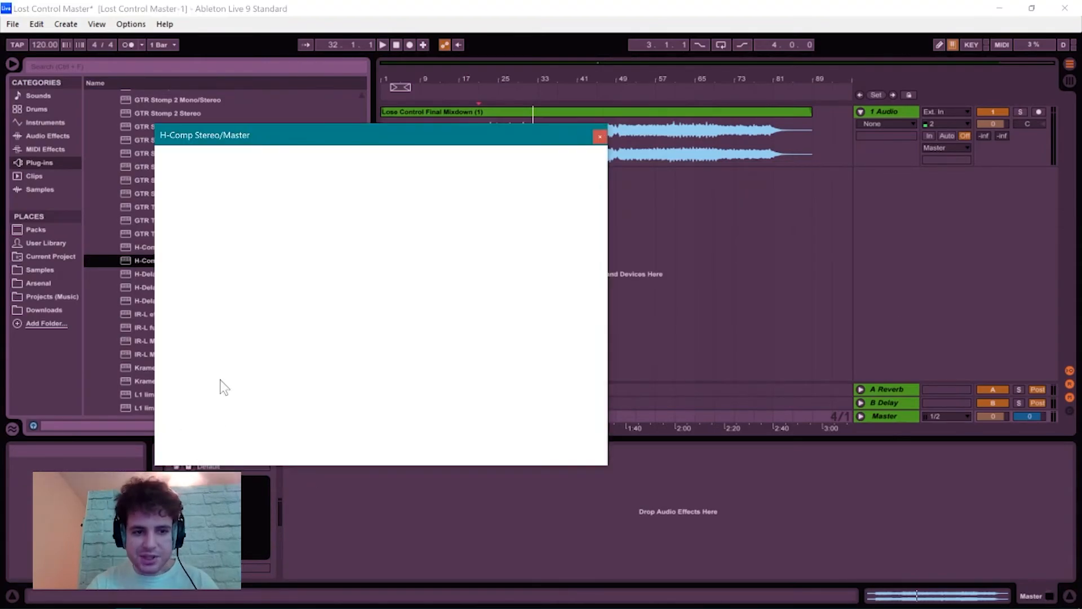
left_click_drag(478, 141, 509, 68)
Set H-Comp's dry/wet mix to about 40 and its ratio to about 10, with the analog setting off.
left_click_drag(575, 227, 574, 261)
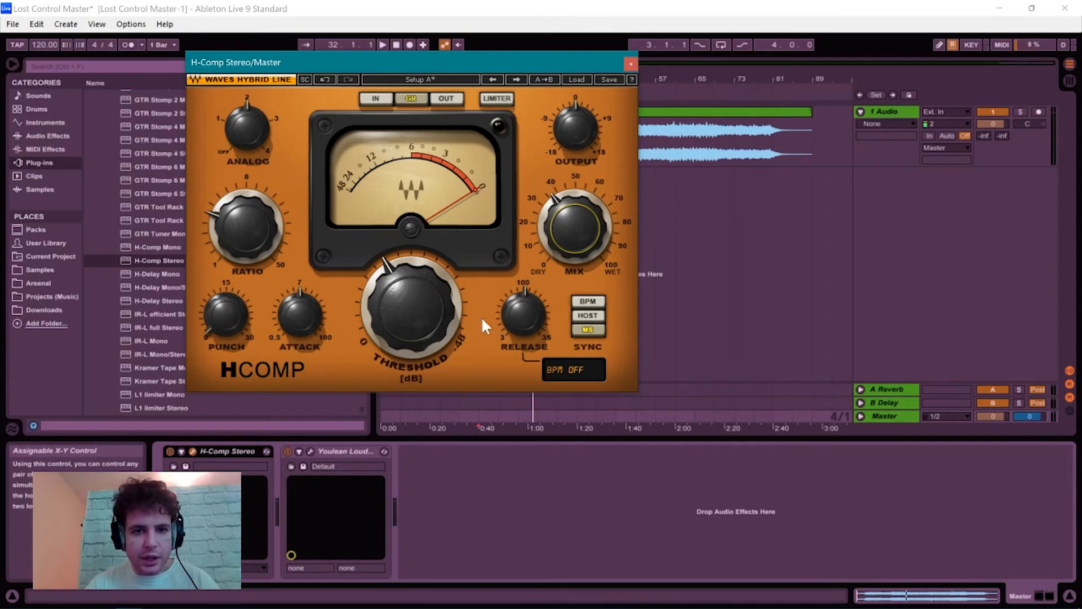
left_click_drag(245, 232, 246, 215)
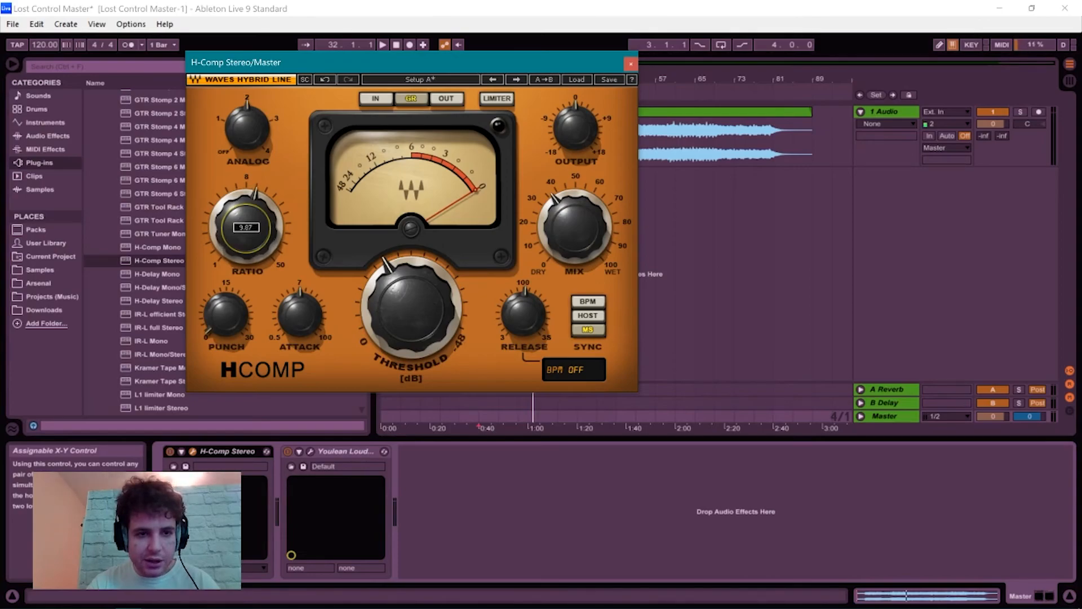
left_click_drag(246, 215, 245, 211)
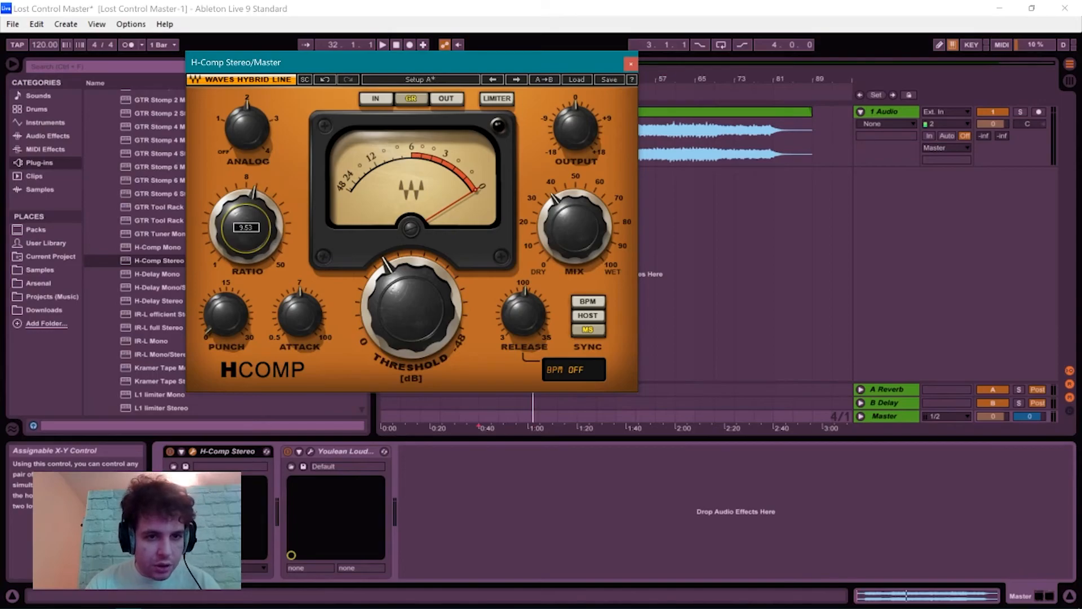
left_click_drag(245, 211, 246, 223)
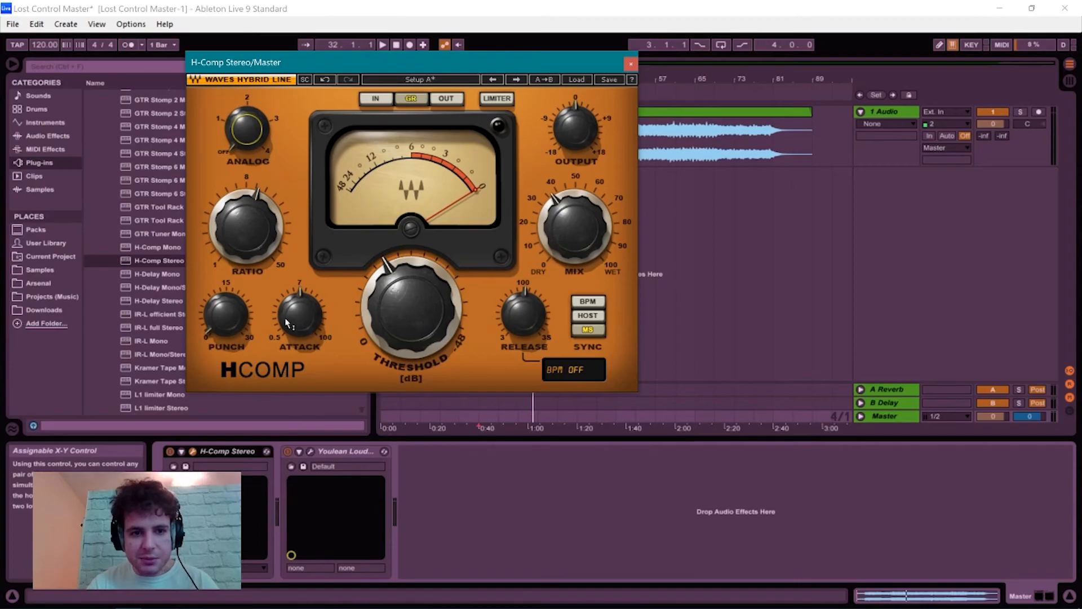
Set H-Comp's punch to about 17.6, its attack to about 2.9 and its release to about 20 ms.
left_click_drag(221, 331, 221, 321)
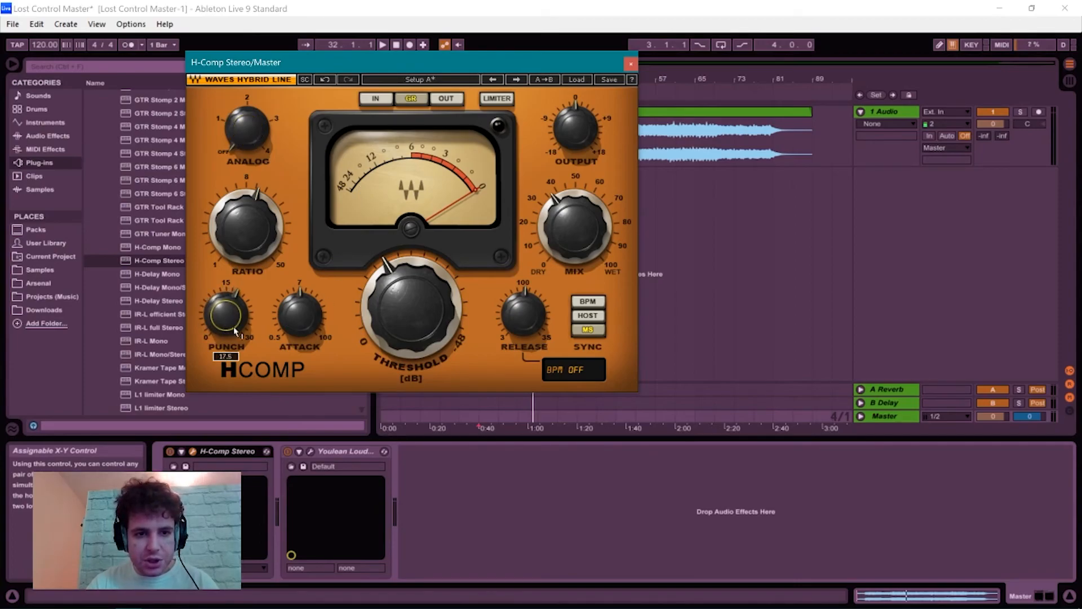
left_click_drag(316, 319, 316, 338)
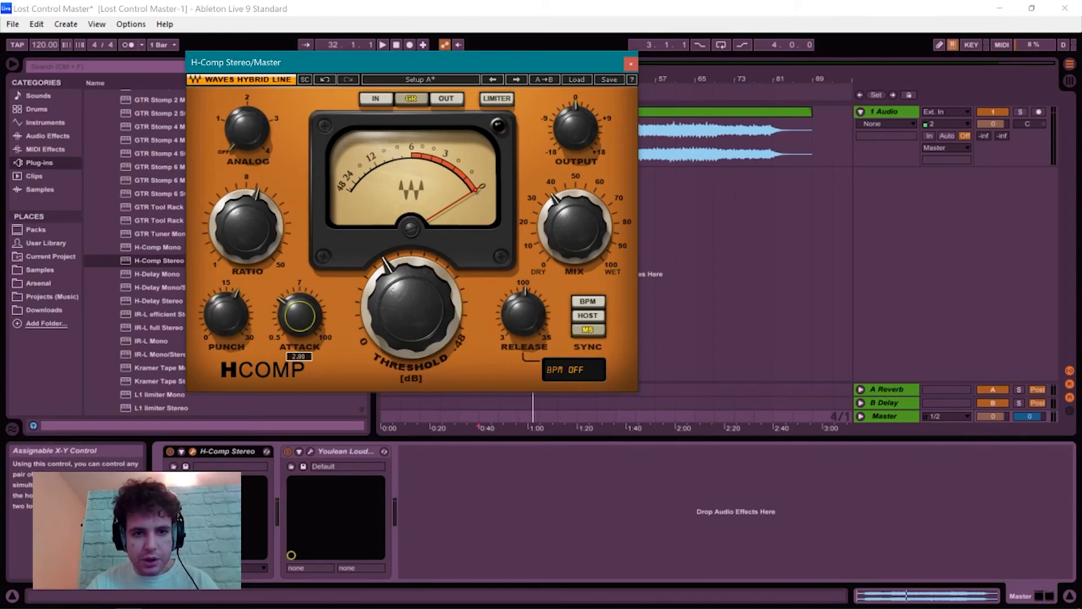
left_click_drag(540, 324, 540, 333)
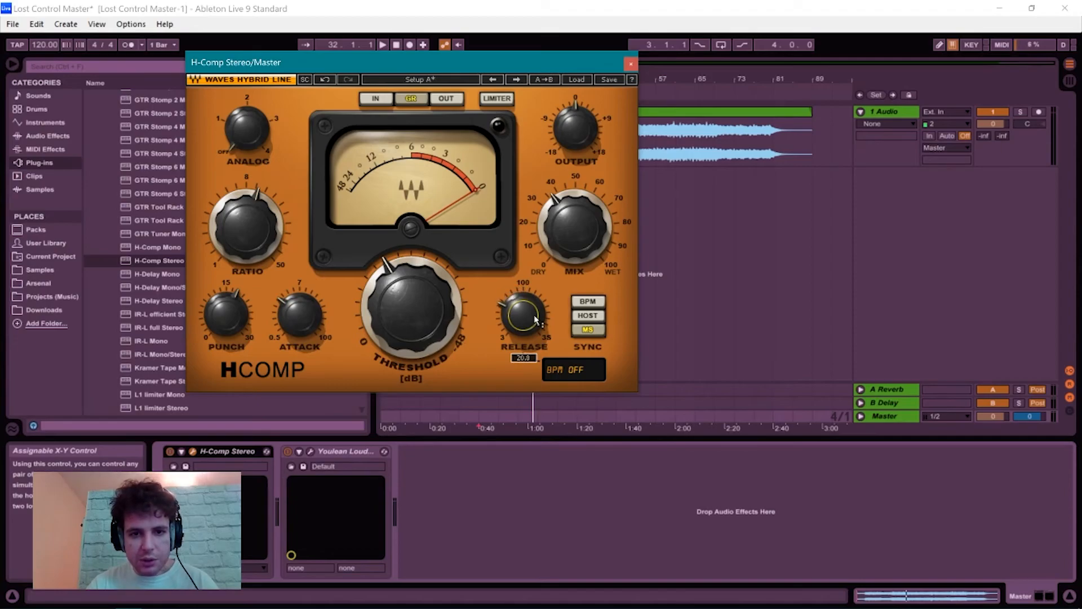
Tune H-Comp's threshold by ear while the track plays from bar 21, toggling the device to compare the sound.
mouse_move(422, 299)
left_mouse_down()
mouse_move(422, 327)
mouse_move(426, 293)
left_mouse_up()
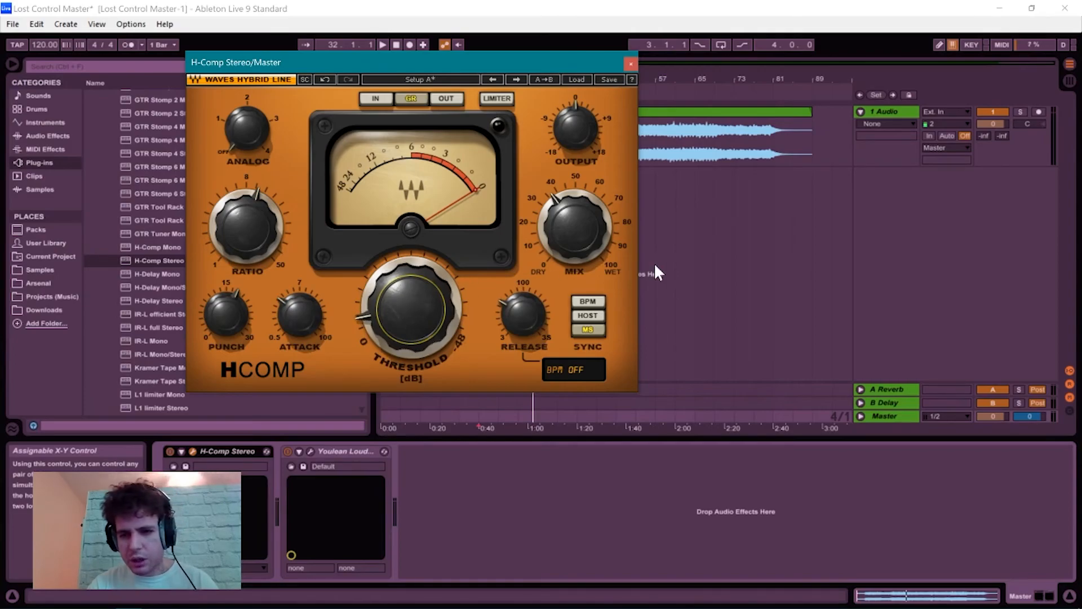
key("space")
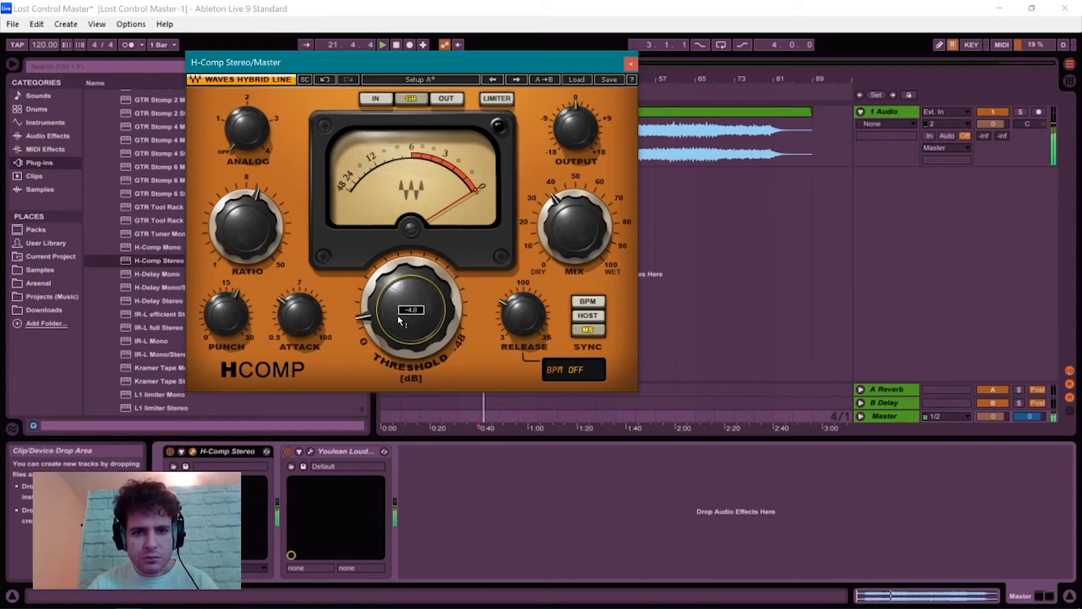
left_click_drag(387, 328, 386, 429)
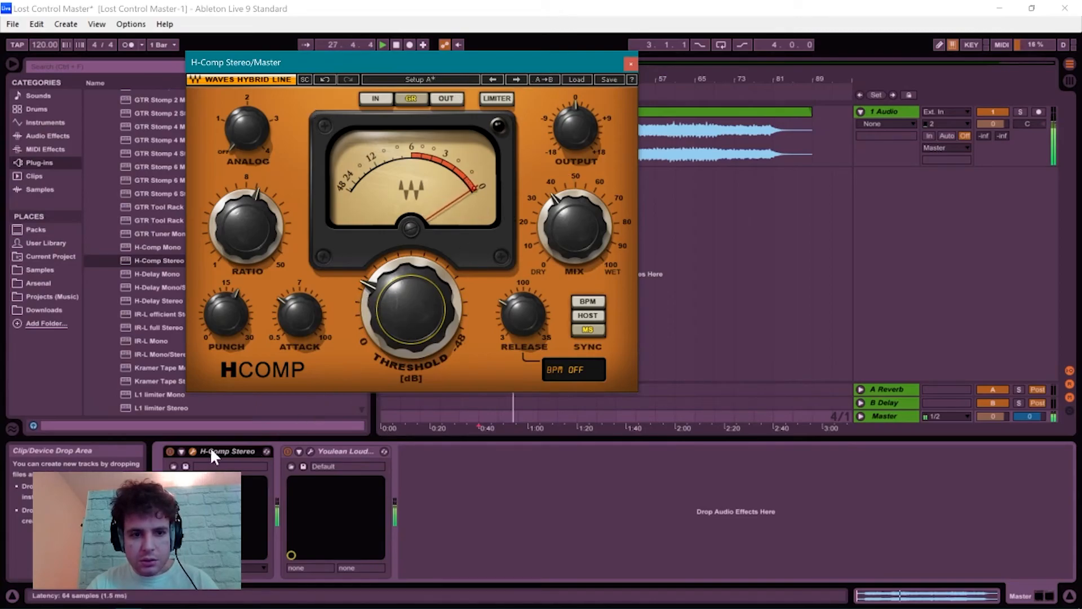
left_click(172, 449)
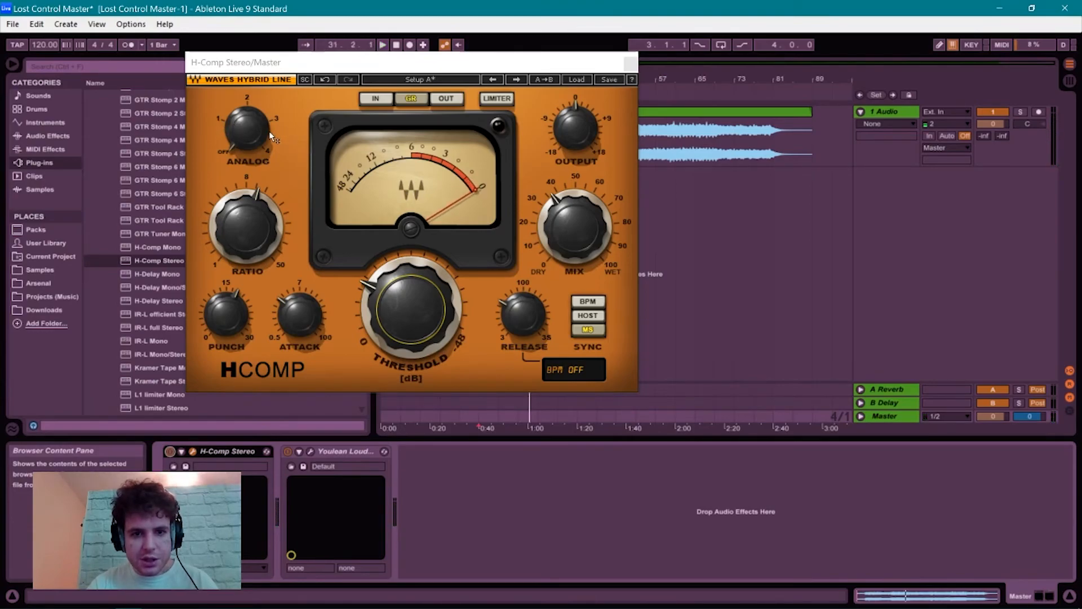
Set H-Comp's analog control to 4, listen to the track, and close the compressor window.
left_click(221, 119)
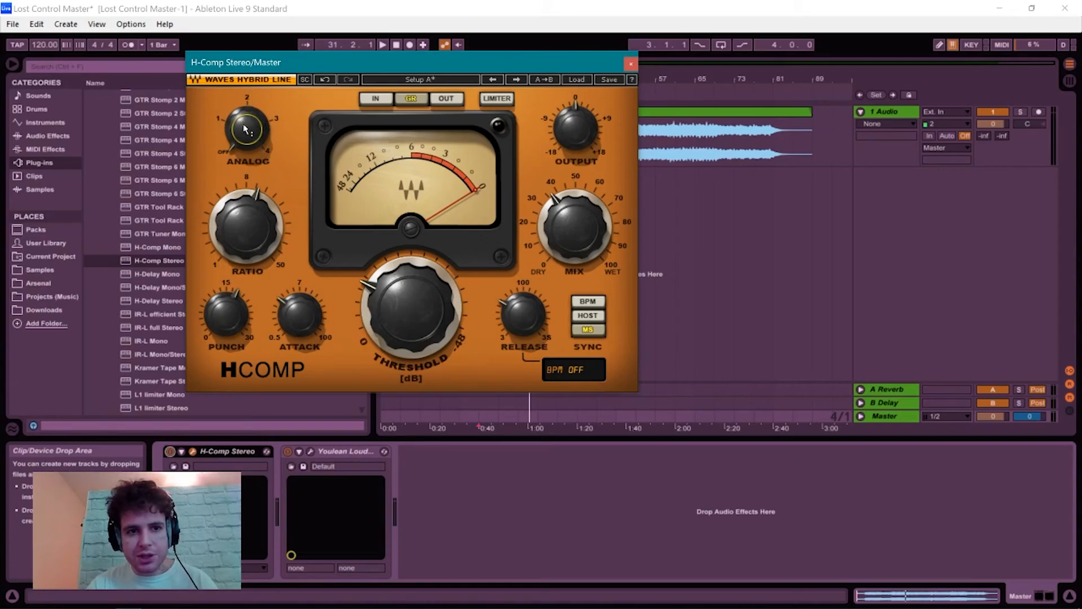
key("space")
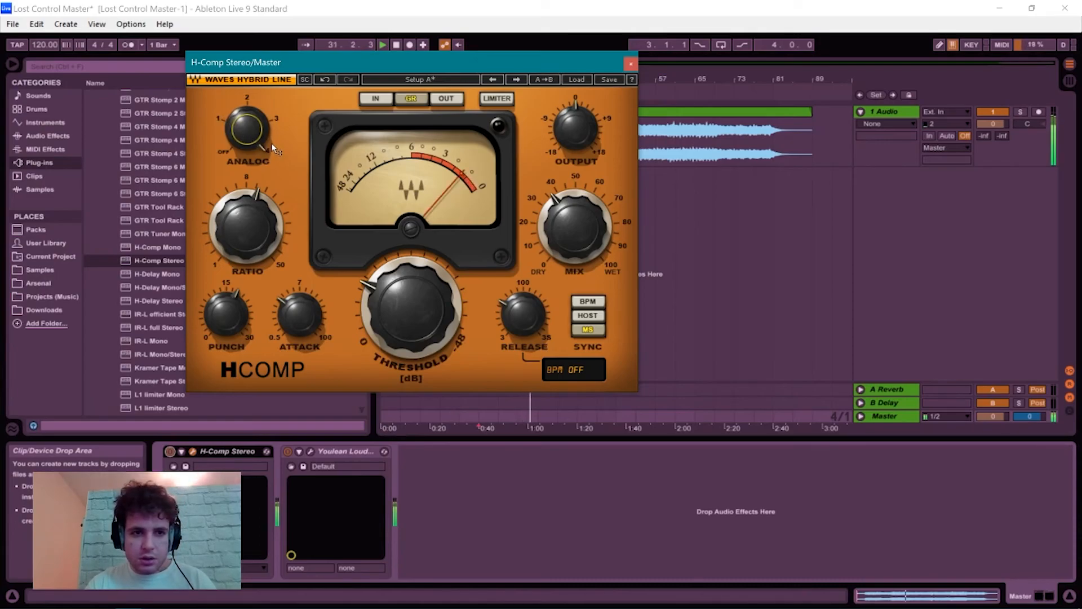
left_click(630, 60)
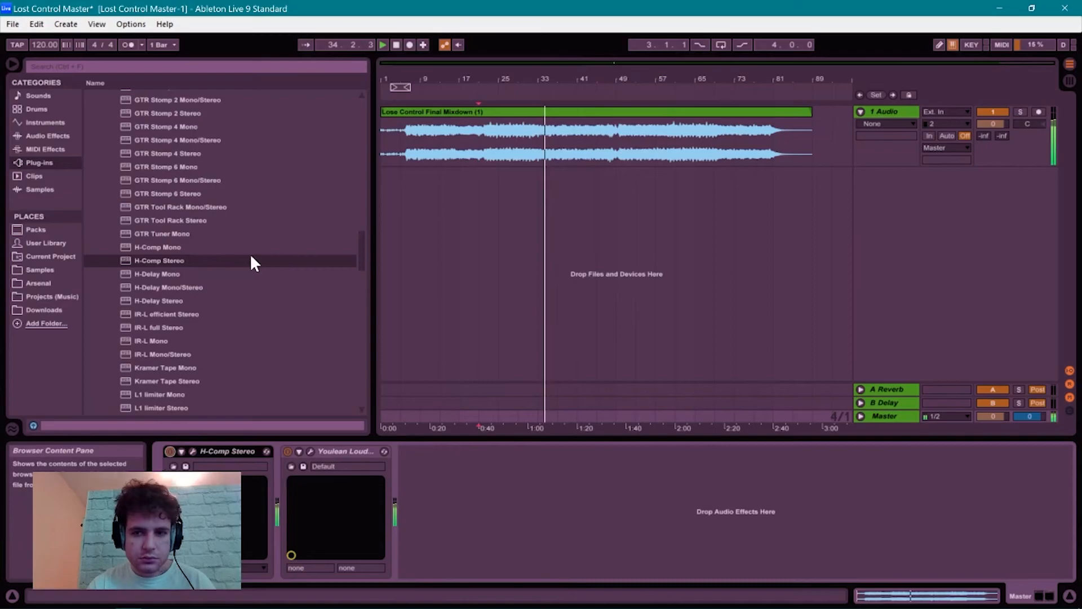
Open the Youlean Loudness Meter on the Master, check the loudness while the track plays, and close the meter.
key("Tab")
key("Tab")
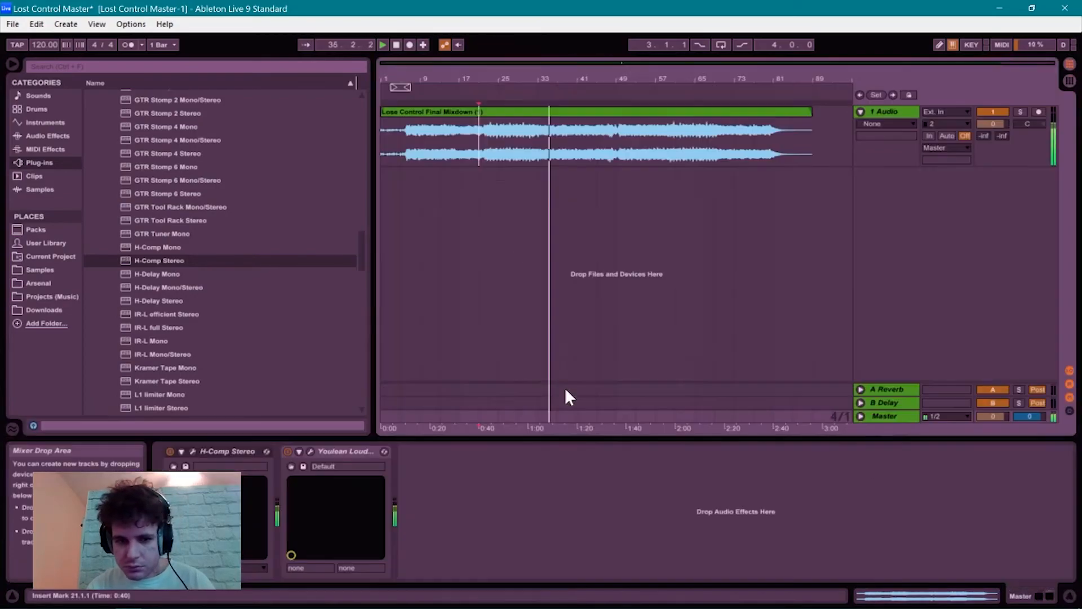
left_click(310, 449)
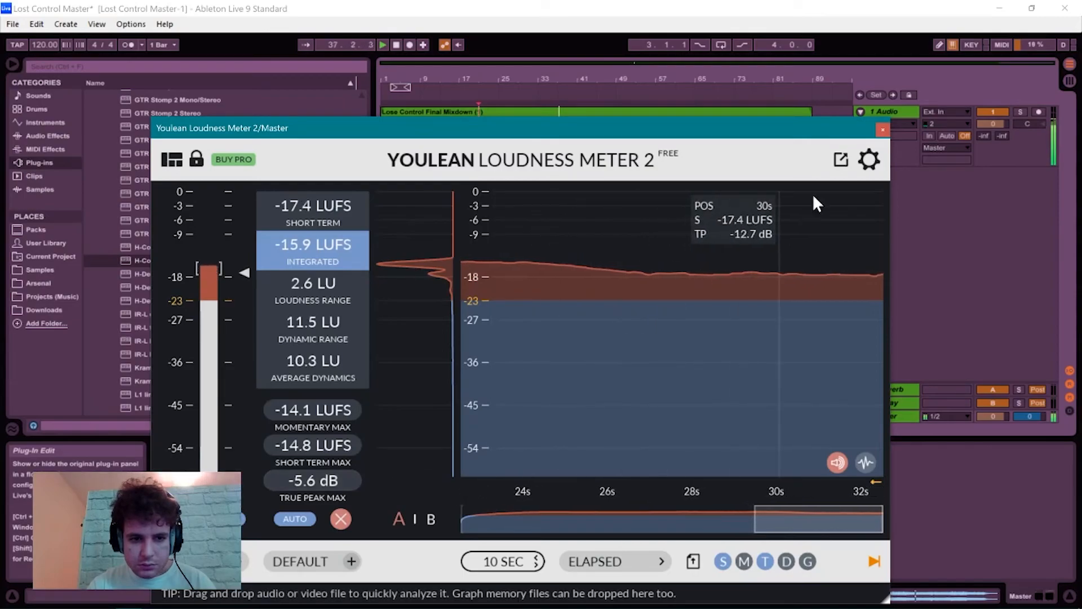
left_click(884, 130)
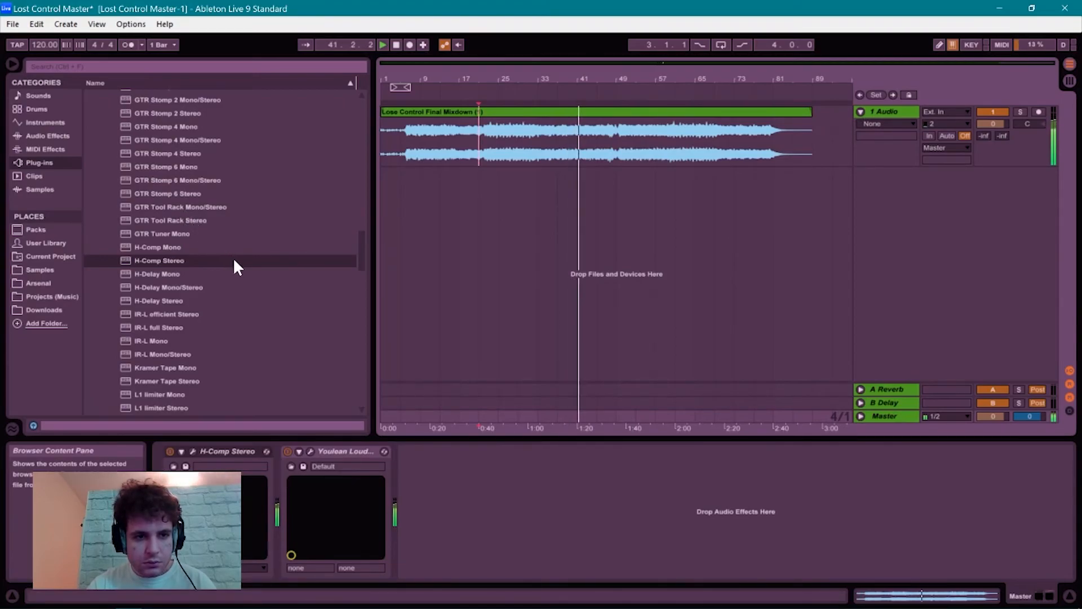
Add Kramer Tape Stereo to the Master with flux 150, wow & flutter 0, noise 30, and delay time and lowpass at their minimum.
double_click(193, 379)
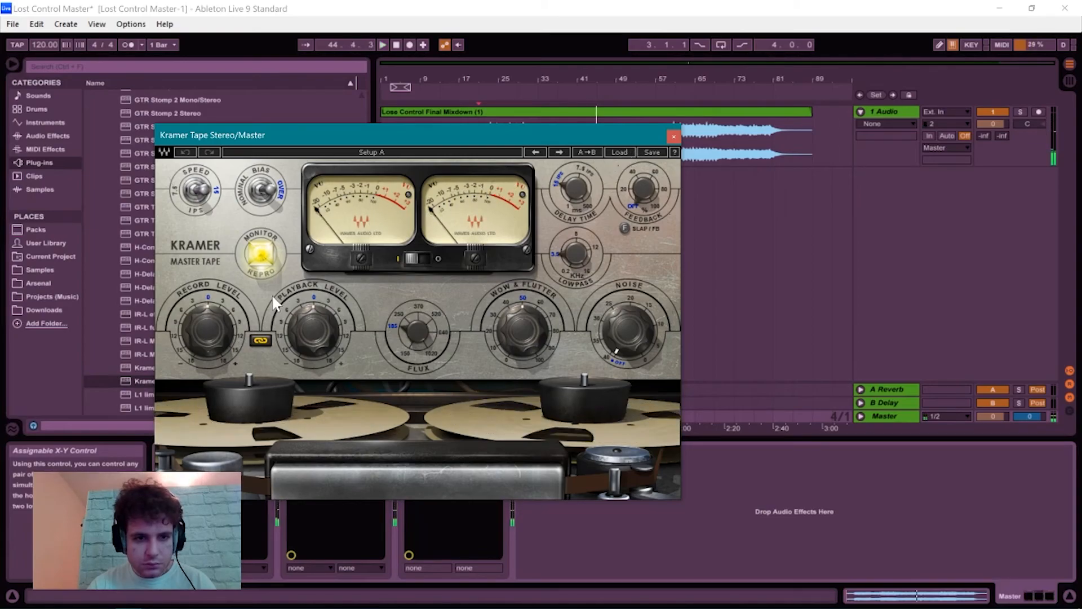
left_click(405, 354)
left_click_drag(495, 316, 496, 360)
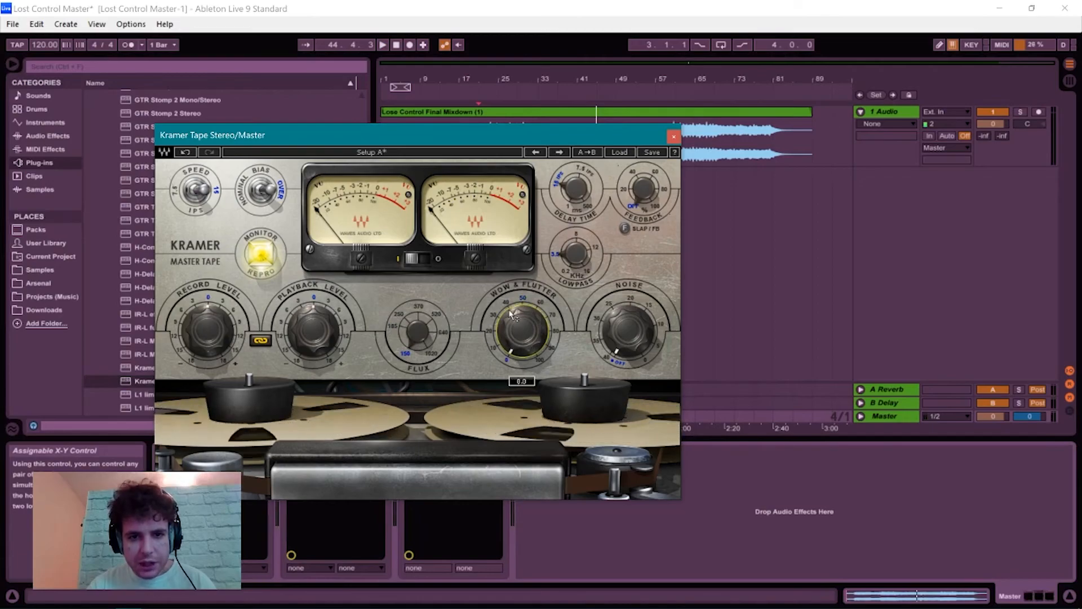
left_click_drag(610, 344, 610, 332)
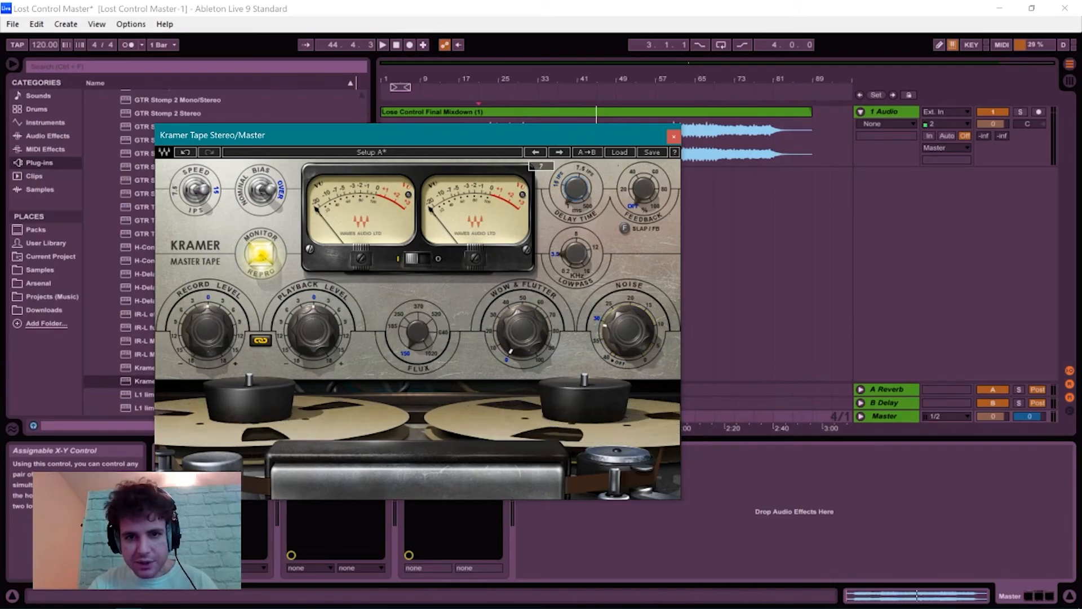
left_click_drag(577, 259, 577, 304)
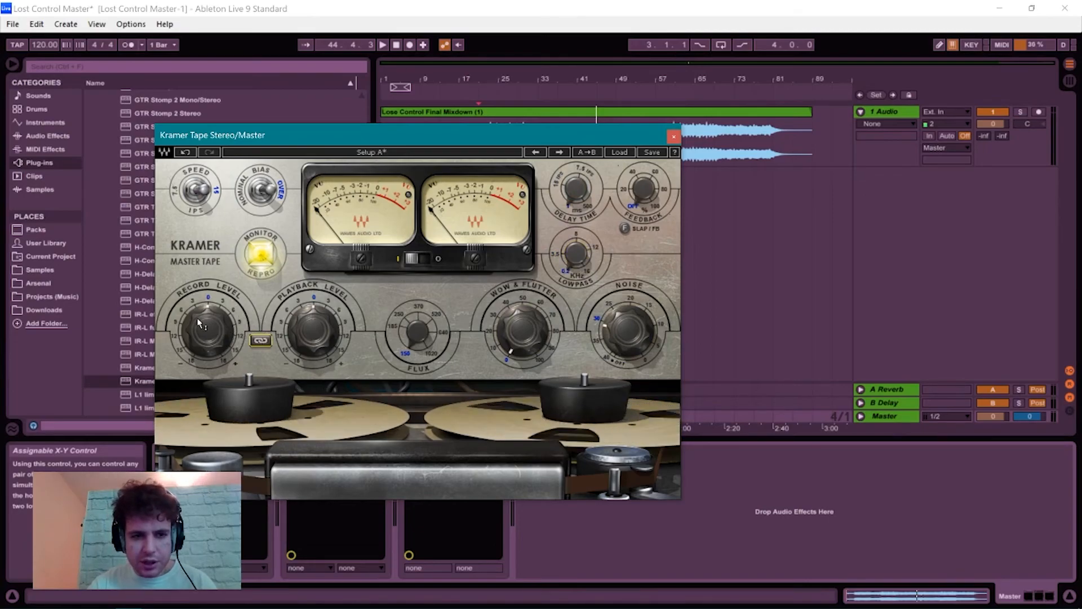
Set Kramer Tape's unlinked record level to -6 and playback level to 9, and start playback.
scroll(185, 314, "down", 6)
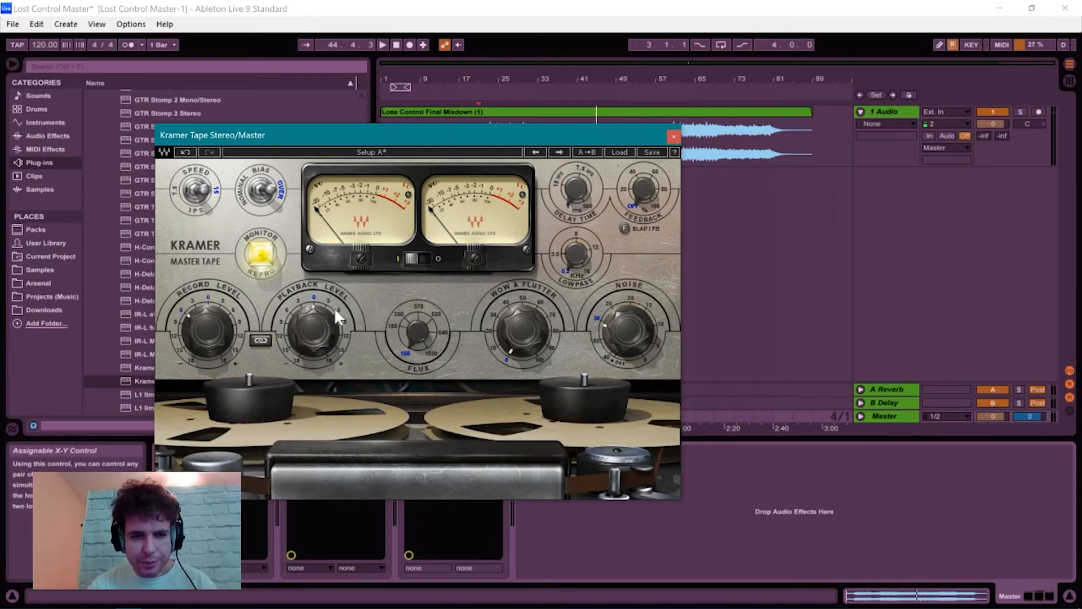
scroll(343, 318, "up", 9)
key("space")
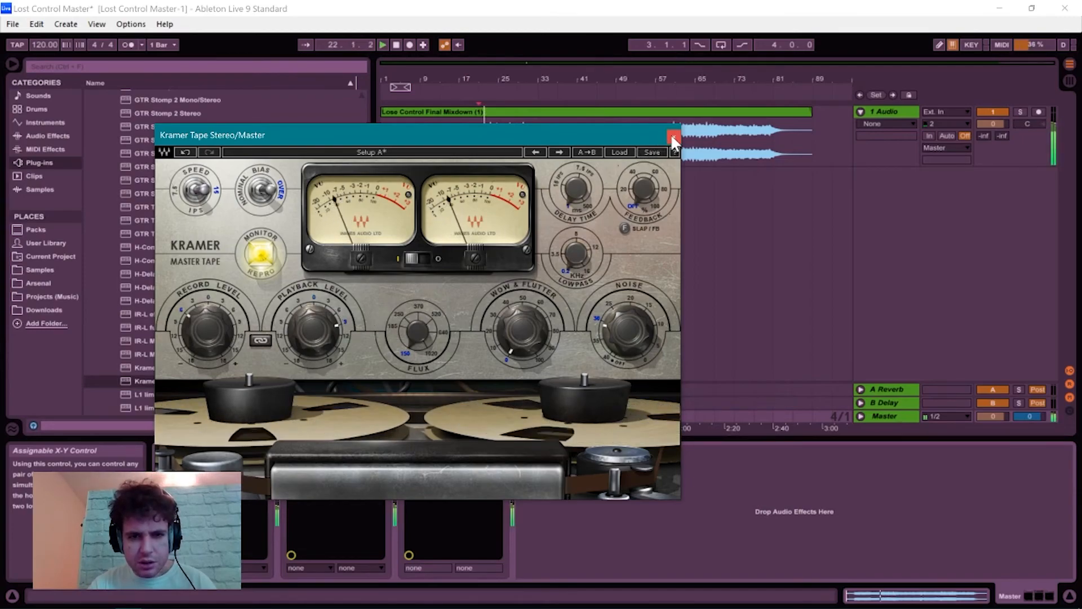
Try flux 185 and wow & flutter 40 in Kramer Tape during playback, return them to 150 and 0, and close its window.
left_click(394, 326)
left_click(404, 354)
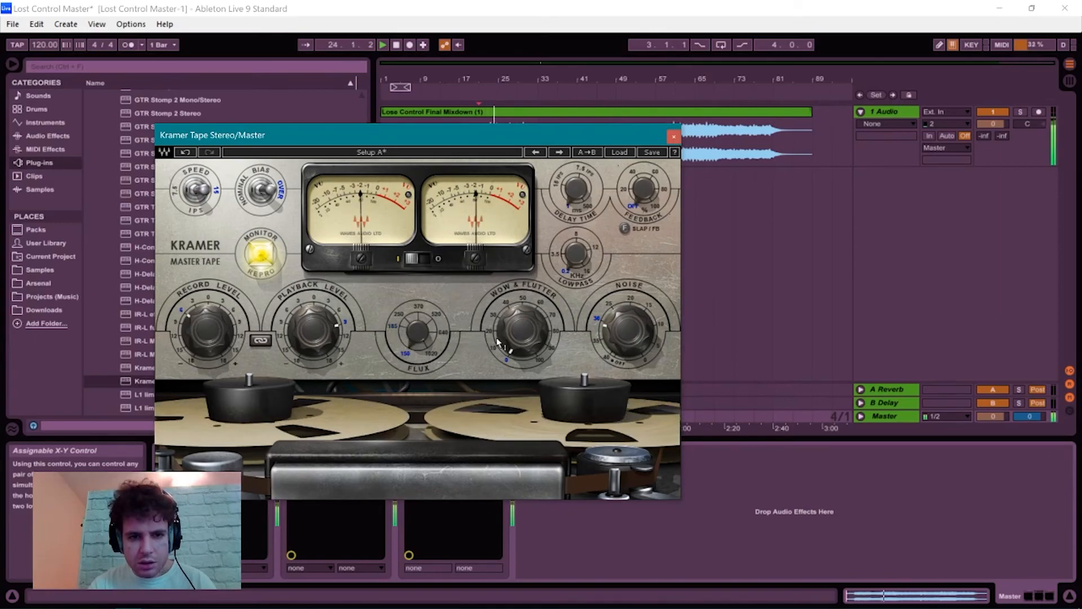
left_click(507, 305)
left_click(507, 358)
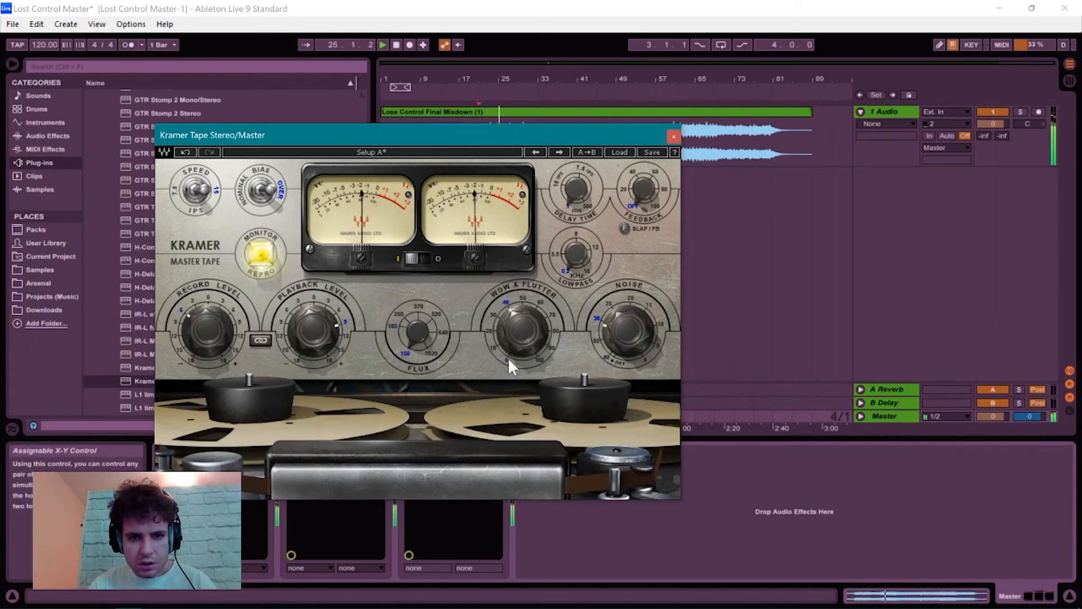
left_click(674, 135)
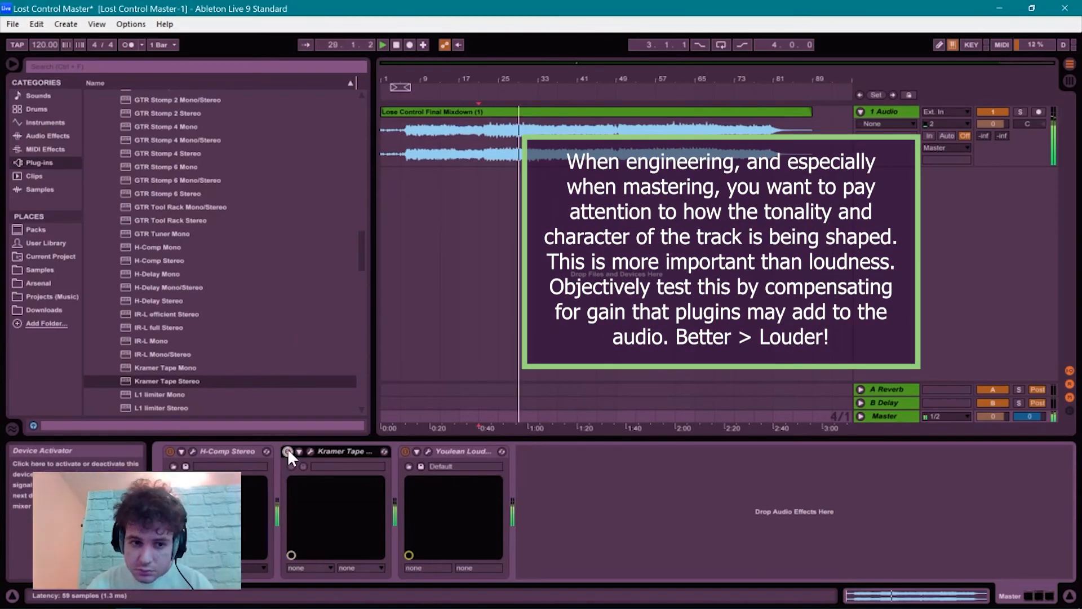
Reopen Kramer Tape, set its playback level to 6, and move its window clear of the device chain.
left_click(311, 451)
left_click_drag(346, 326, 336, 309)
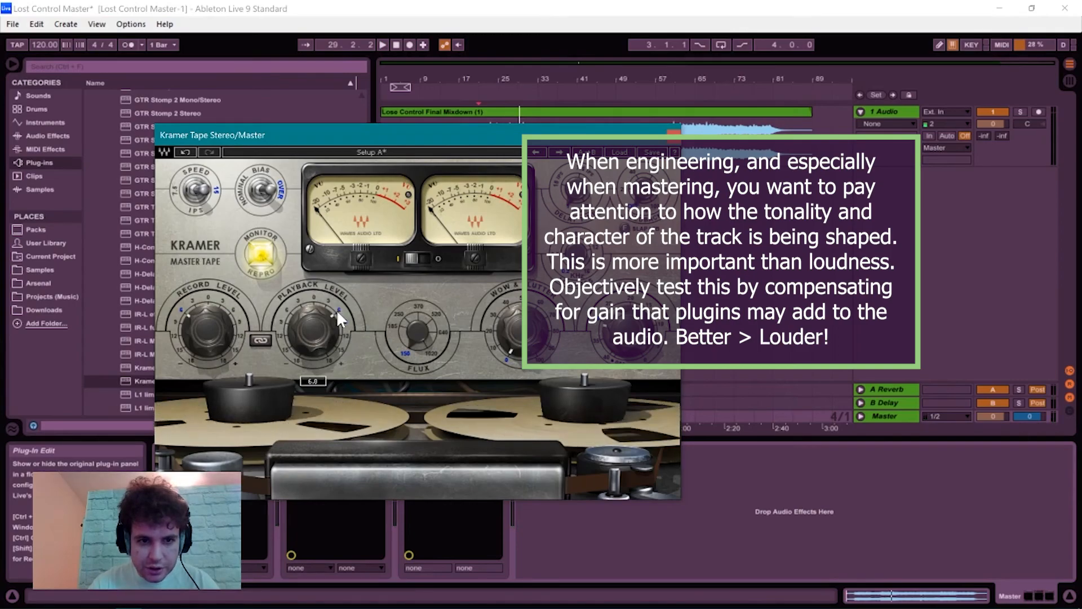
left_click_drag(625, 136, 903, 49)
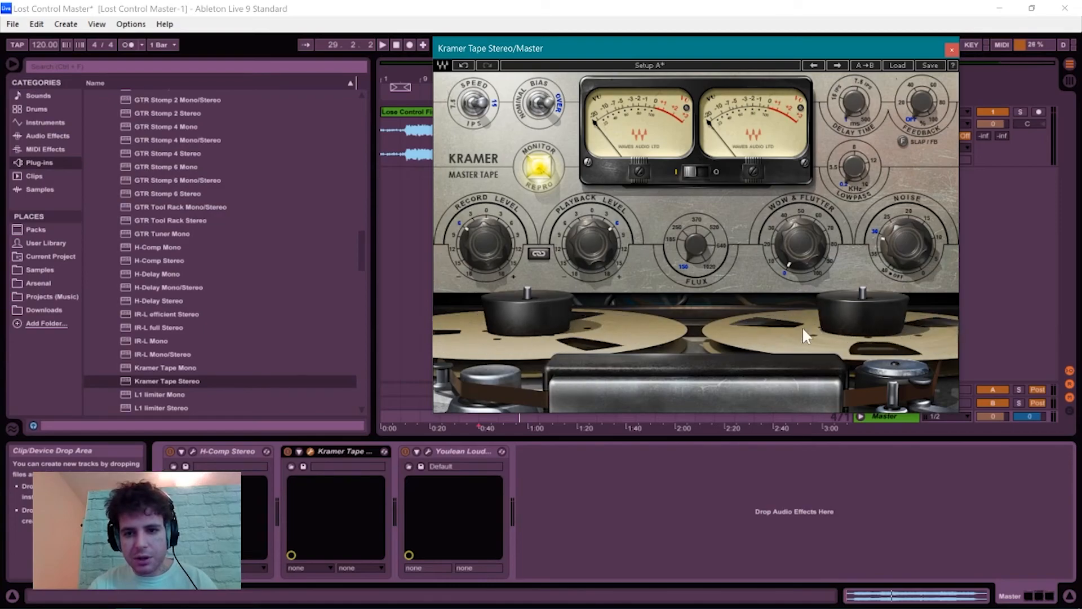
left_click_drag(580, 46, 523, 33)
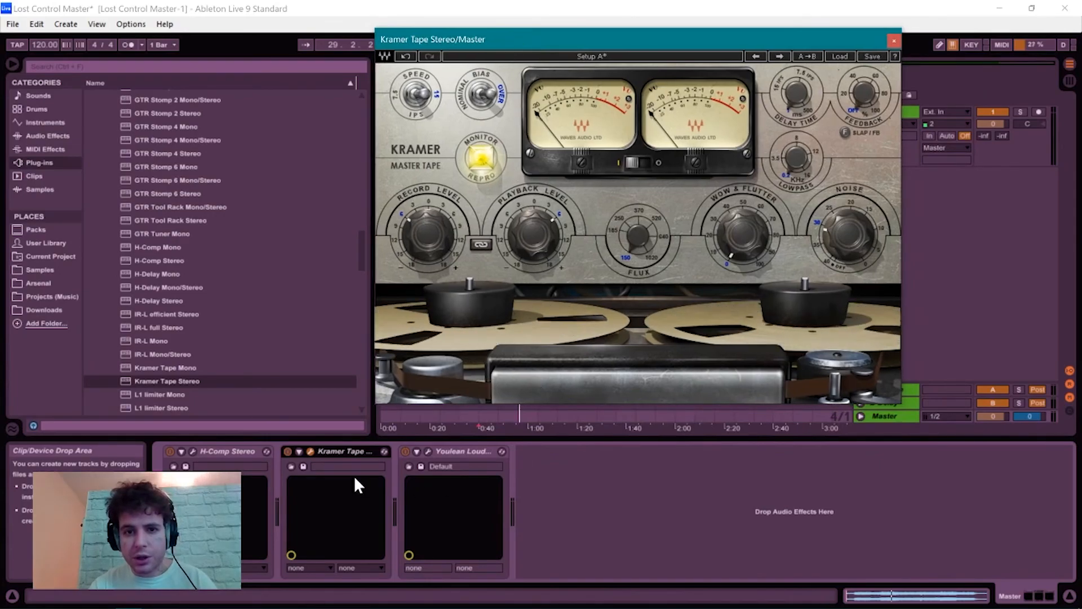
Compare the track with Kramer Tape off and on, set its playback level to 9, stop playback, and close its window.
key("space")
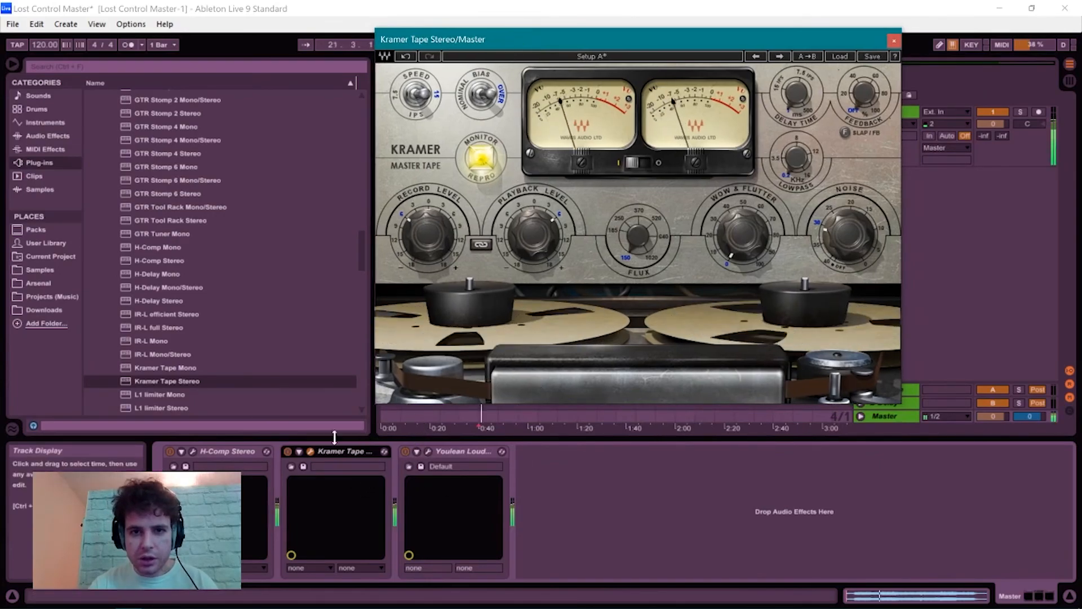
left_click(287, 449)
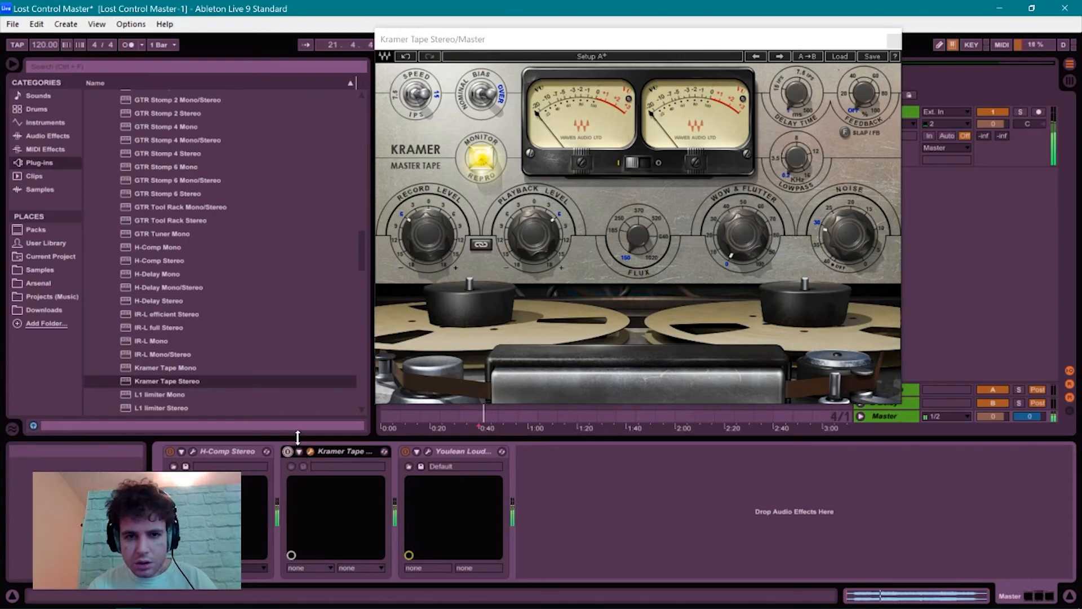
left_click(290, 450)
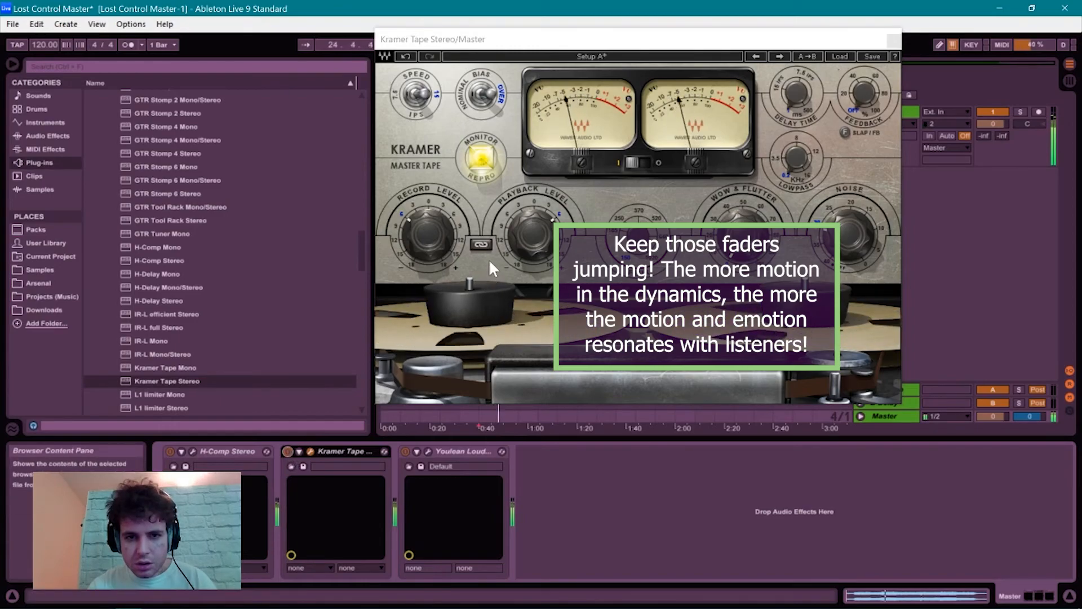
key("space")
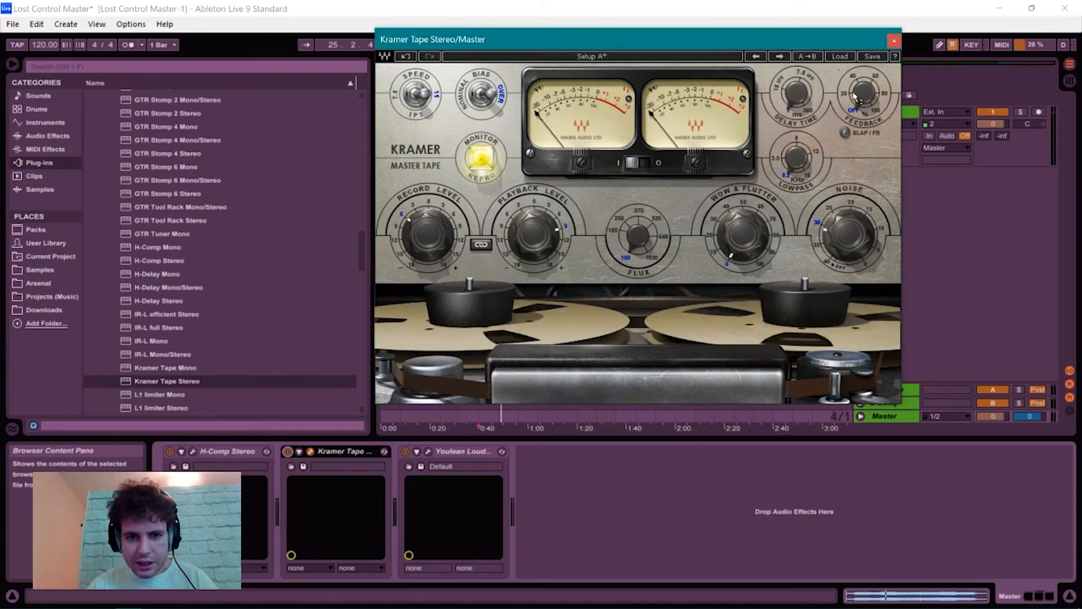
left_click(895, 40)
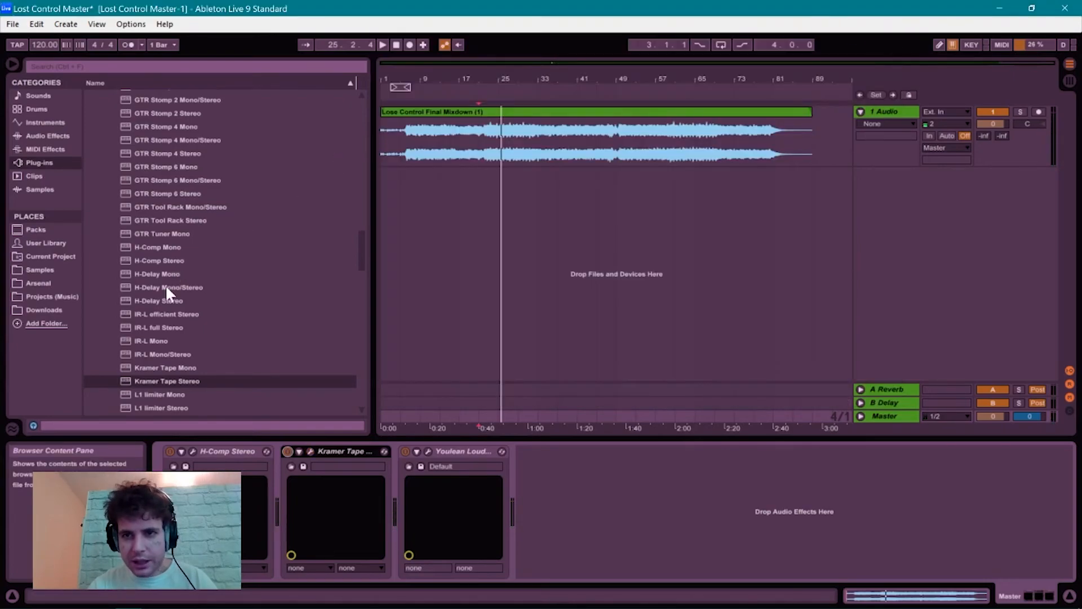
Search the plug-ins for "msed" and insert Voxengo MSED on the Master between Kramer Tape and the loudness meter.
scroll(184, 339, "up", 3)
scroll(184, 341, "up", 10)
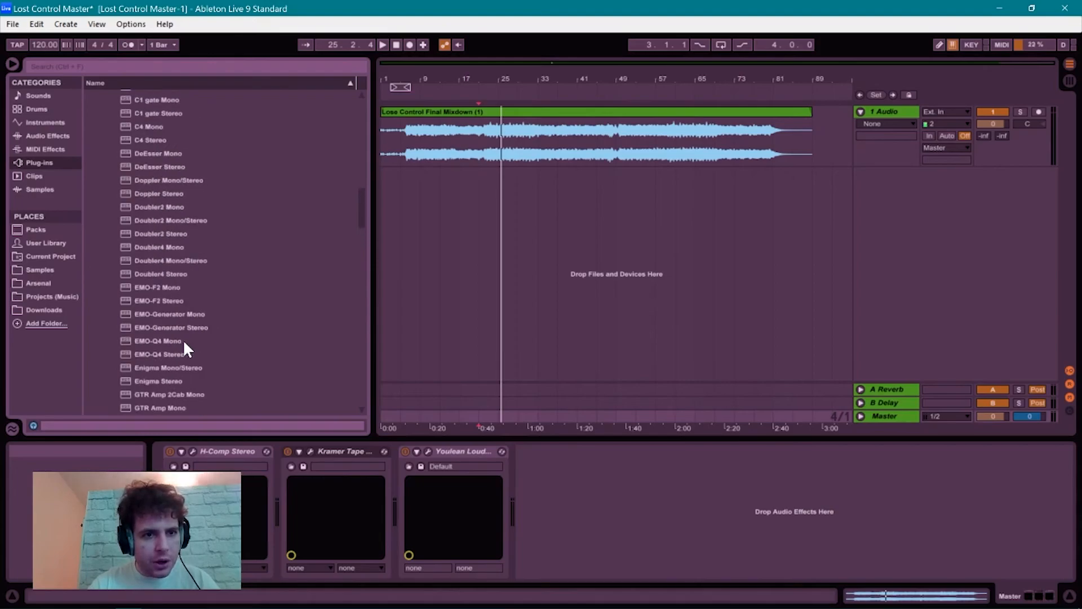
scroll(184, 340, "up", 1)
scroll(150, 257, "down", 6)
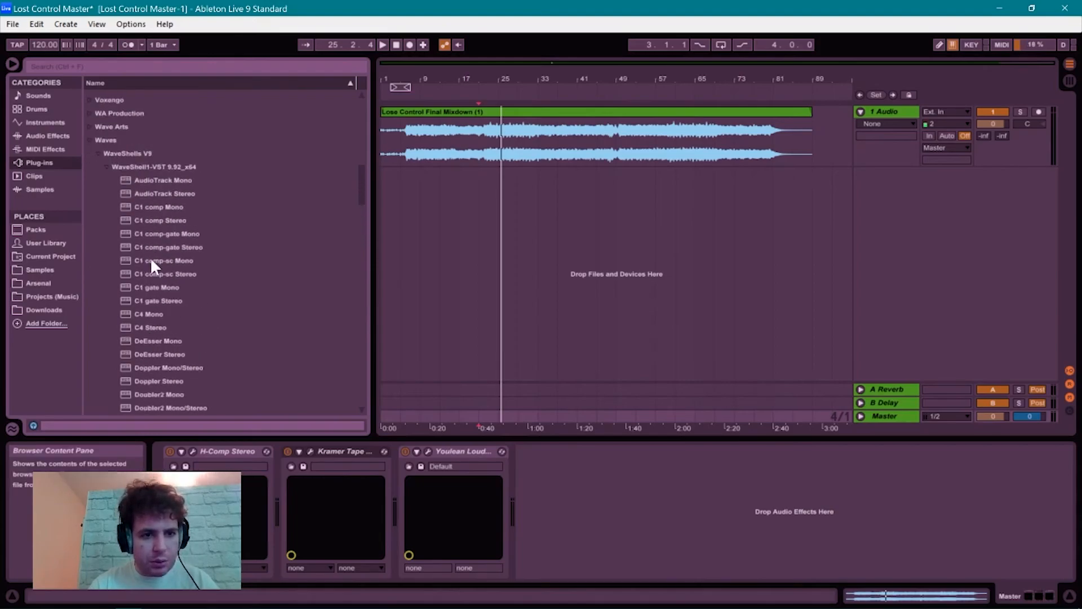
scroll(150, 257, "down", 8)
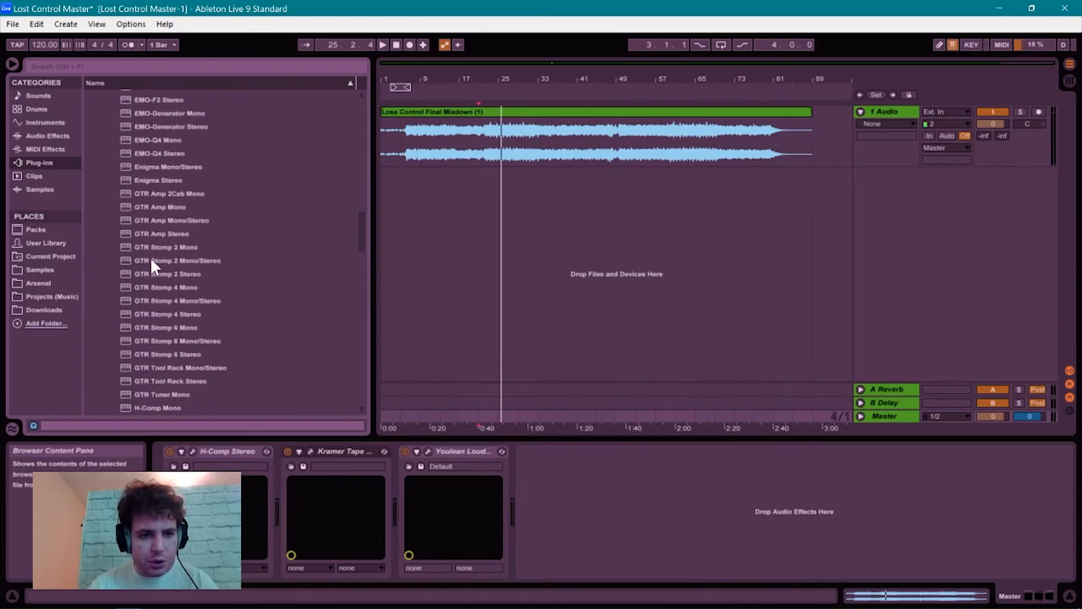
scroll(152, 260, "up", 8)
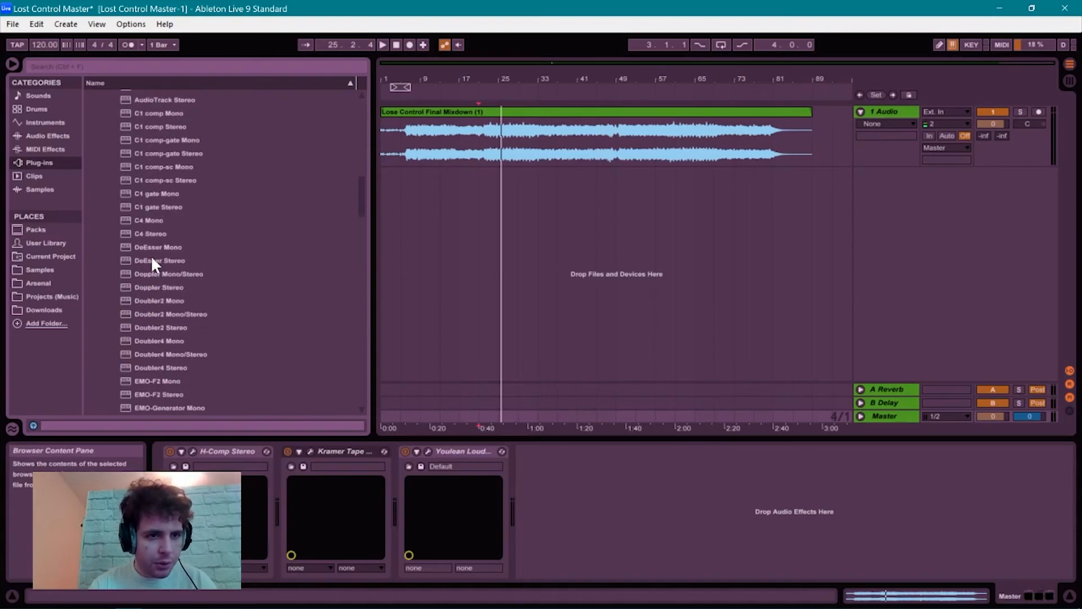
left_click(110, 70)
type("msed")
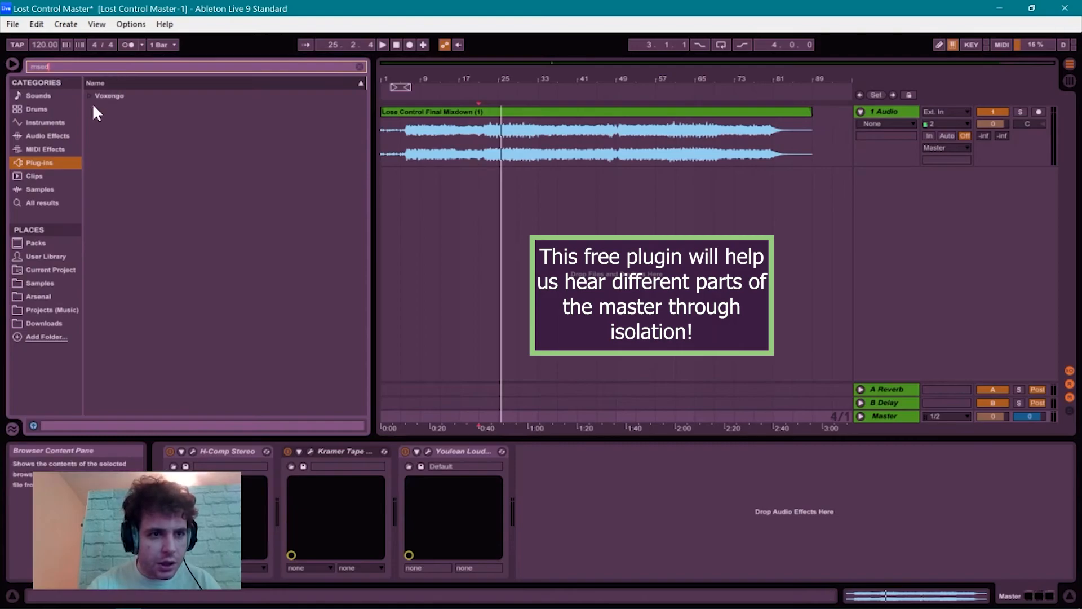
left_click(90, 96)
mouse_move(129, 110)
left_mouse_down()
mouse_move(271, 282)
mouse_move(406, 476)
left_mouse_up()
left_click_drag(574, 44, 402, 151)
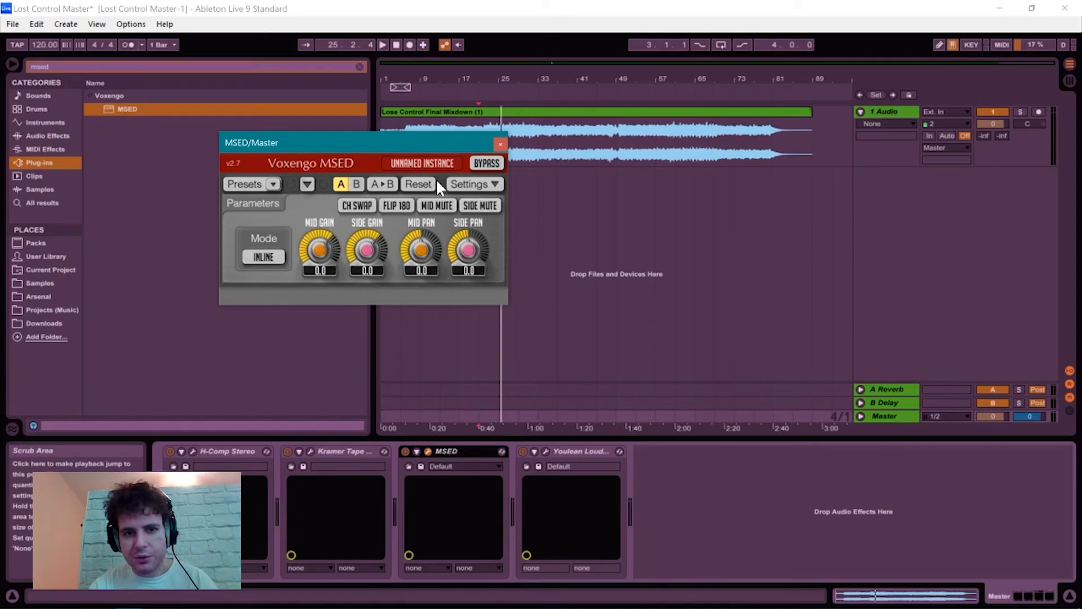
Clear the plug-in search and move the MSED window over the middle of the screen, clear of the device chain.
left_click_drag(421, 138, 634, 177)
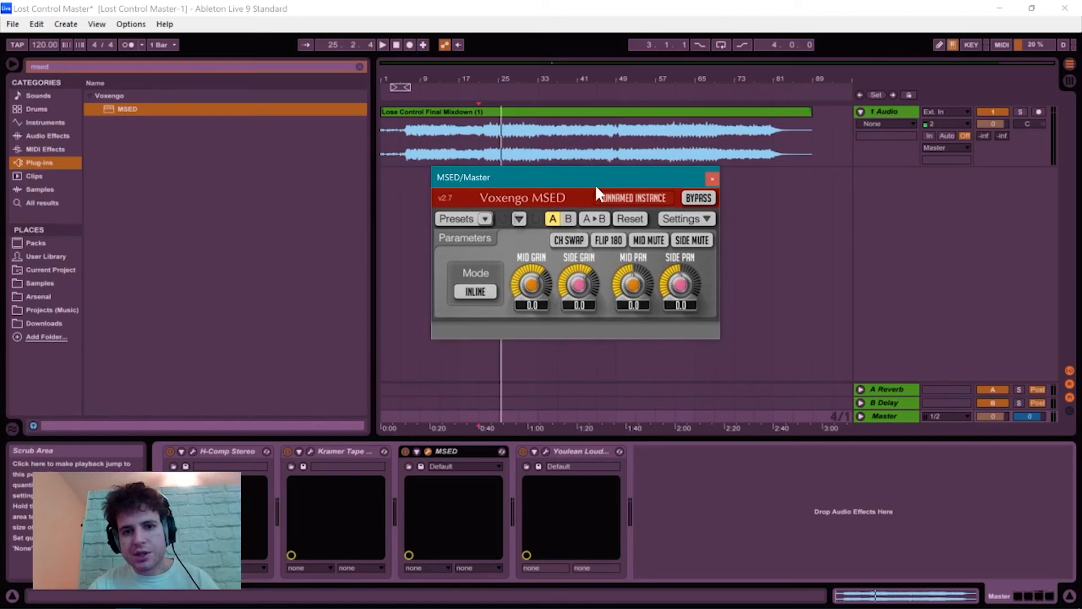
mouse_move(627, 177)
left_mouse_down()
mouse_move(592, 204)
mouse_move(495, 198)
mouse_move(476, 181)
mouse_move(615, 185)
left_mouse_up()
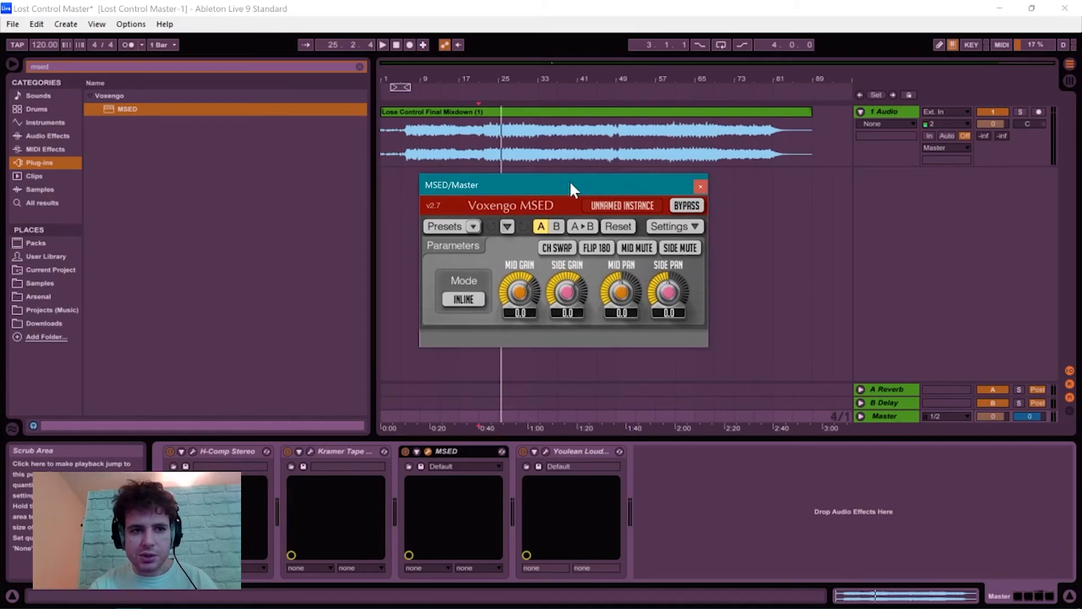
left_click(360, 66)
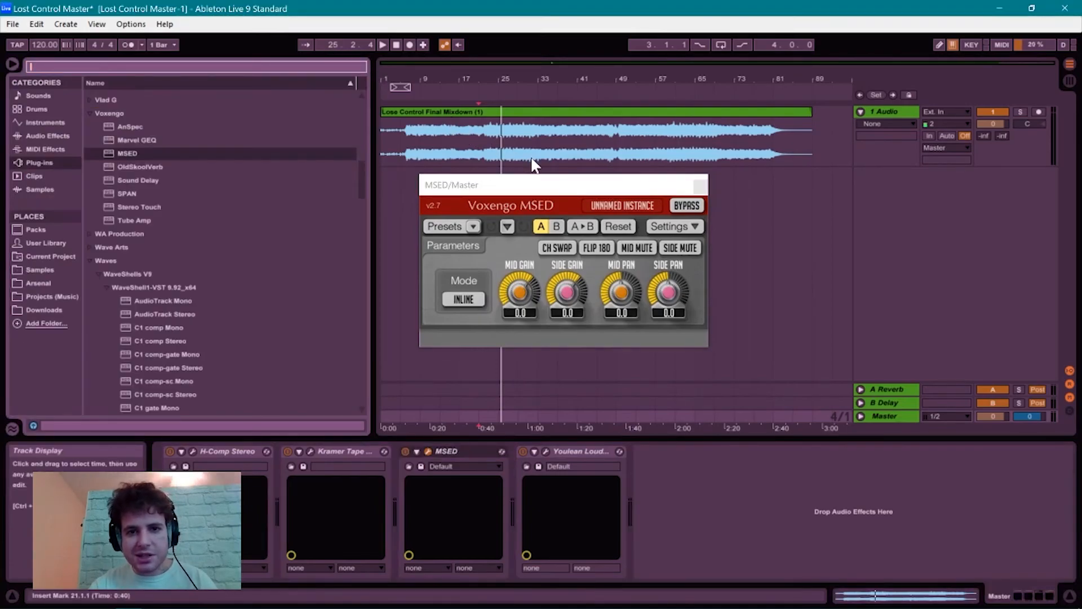
left_click_drag(561, 181, 420, 186)
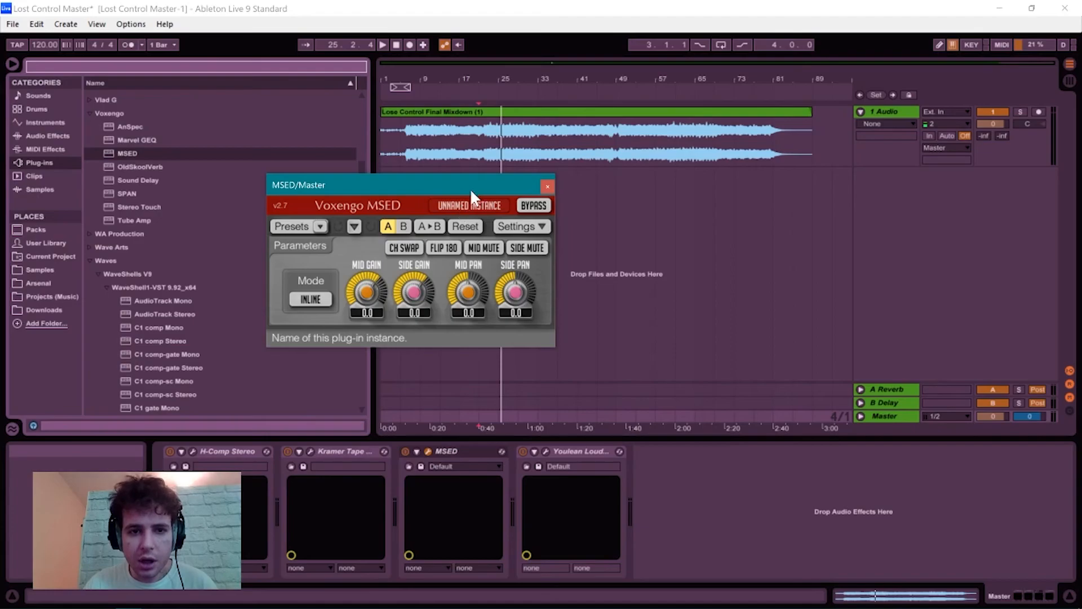
left_click(320, 226)
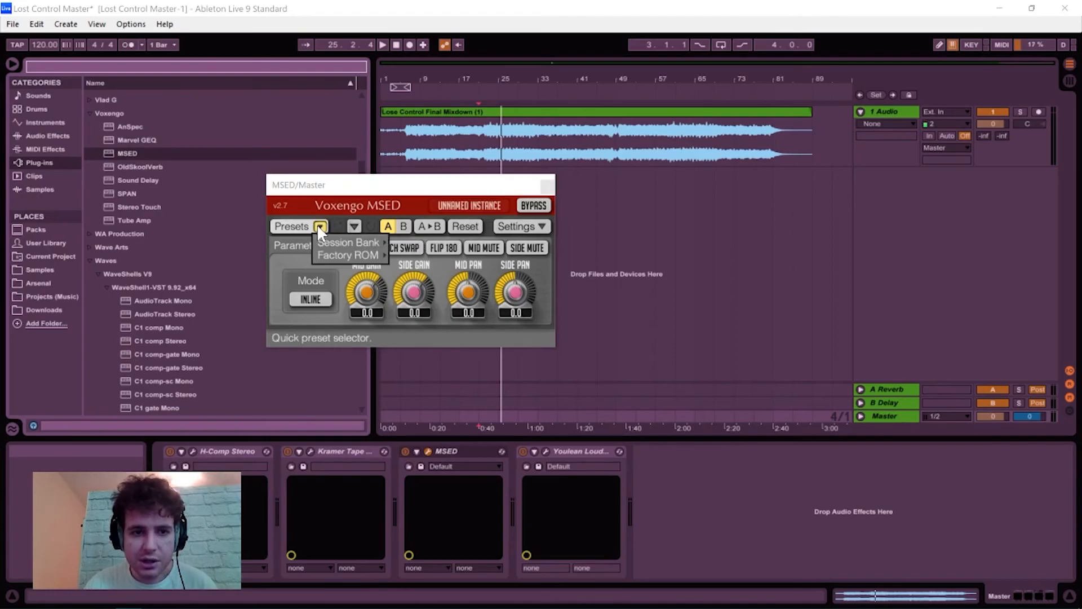
left_click(317, 224)
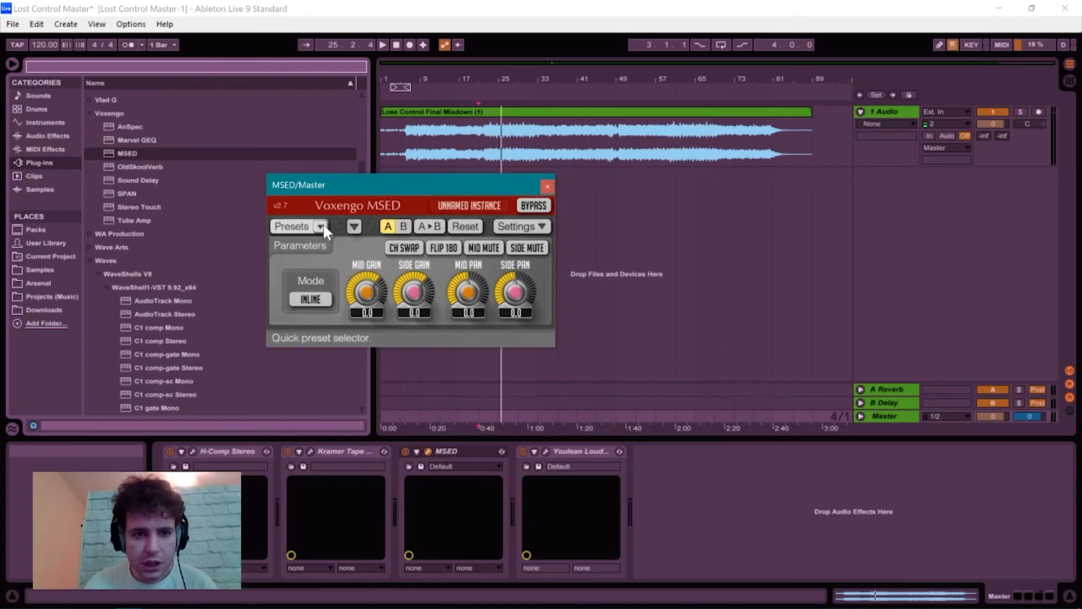
left_click(320, 226)
left_click(359, 182)
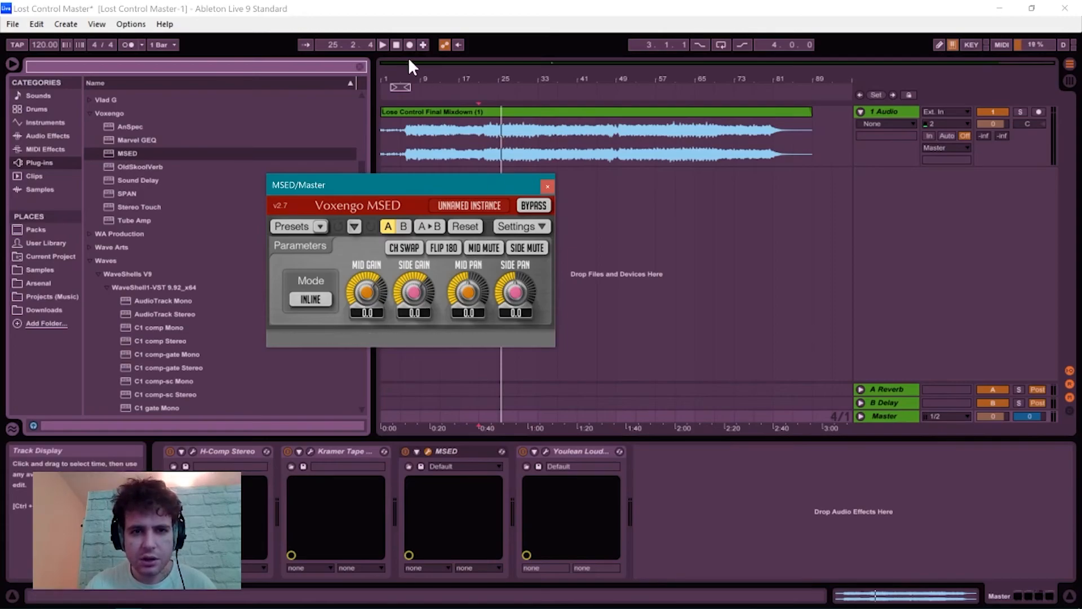
Play the track from bar 21 and mute MSED's mid channel to listen to the sides alone.
left_click(383, 45)
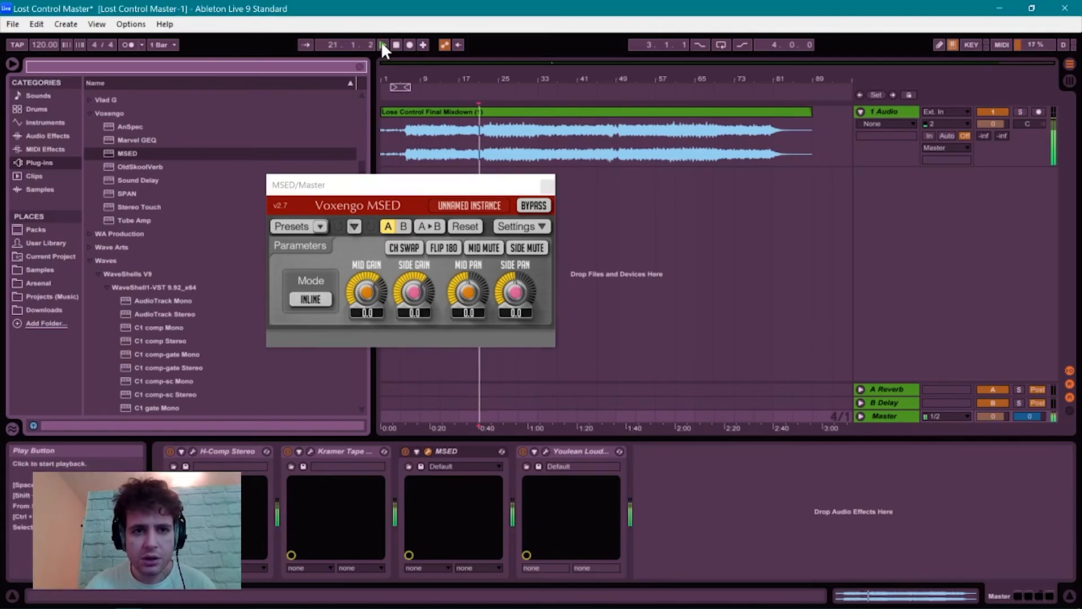
left_click(475, 246)
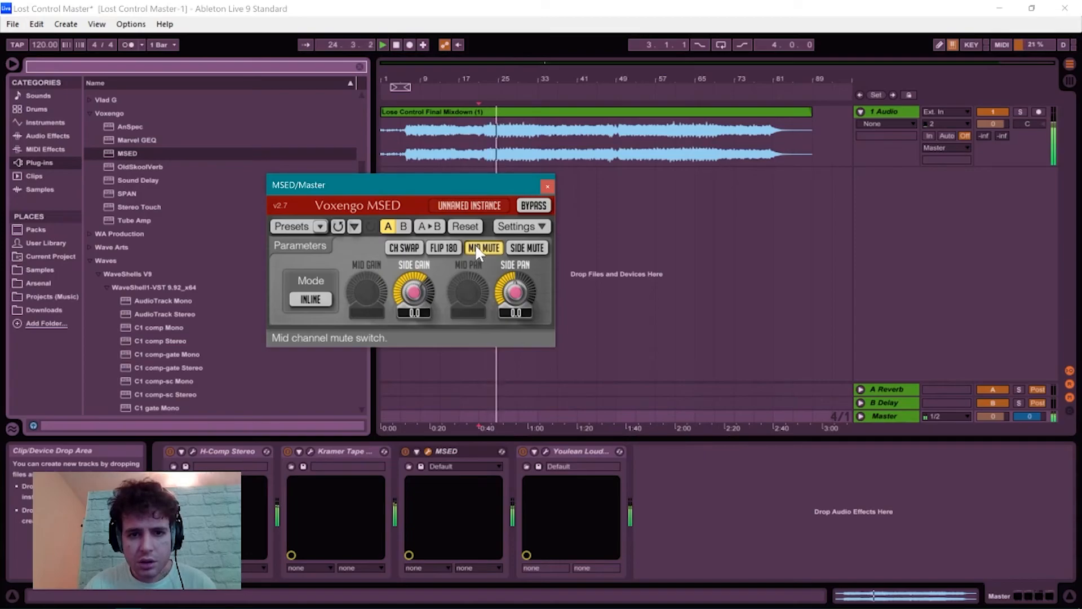
Alternate MSED's mid and side mutes during playback to compare the sides and the mid alone, ending with both channels unmuted.
left_click(475, 246)
left_click(515, 251)
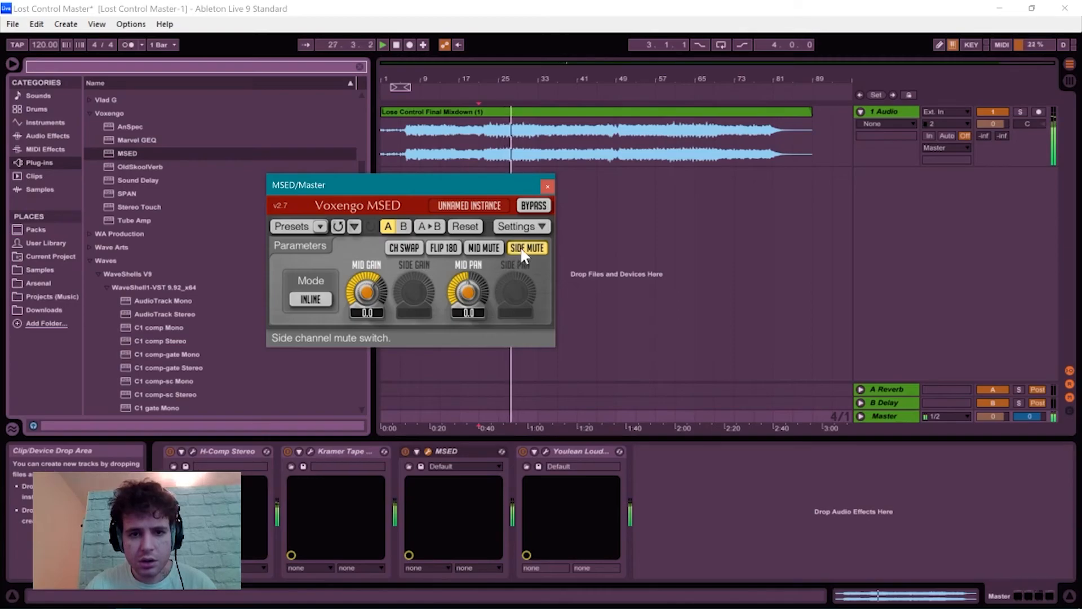
left_click(524, 254)
left_click(465, 251)
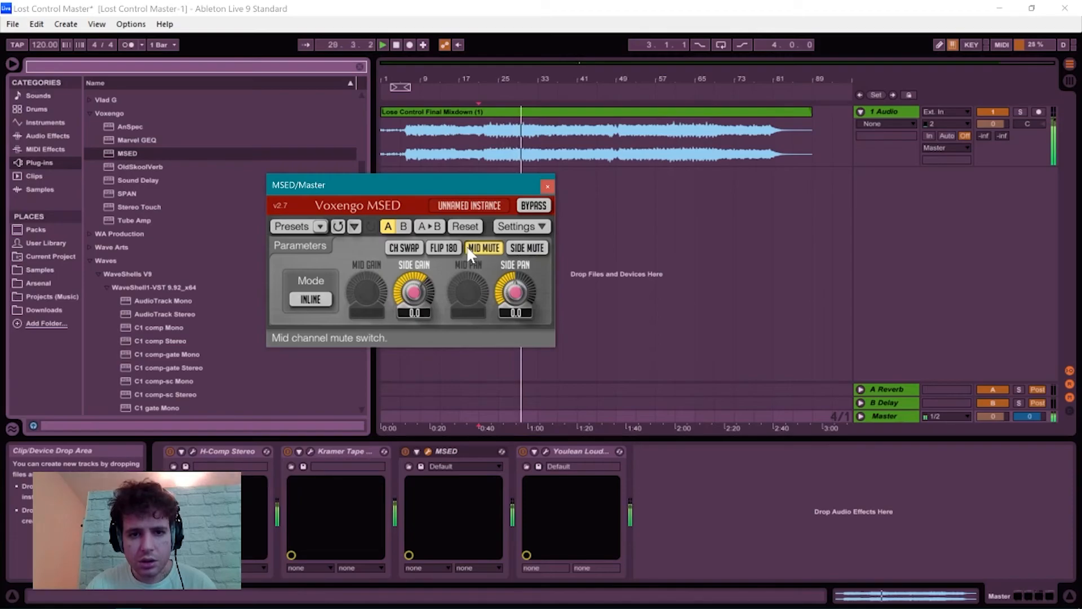
left_click(468, 247)
left_click(518, 248)
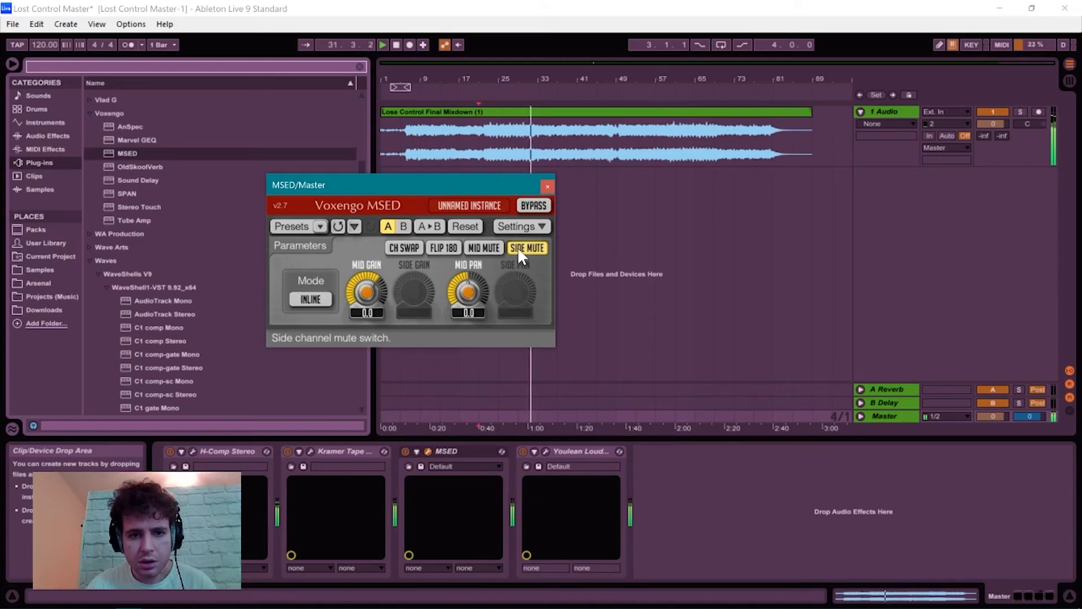
left_click(518, 247)
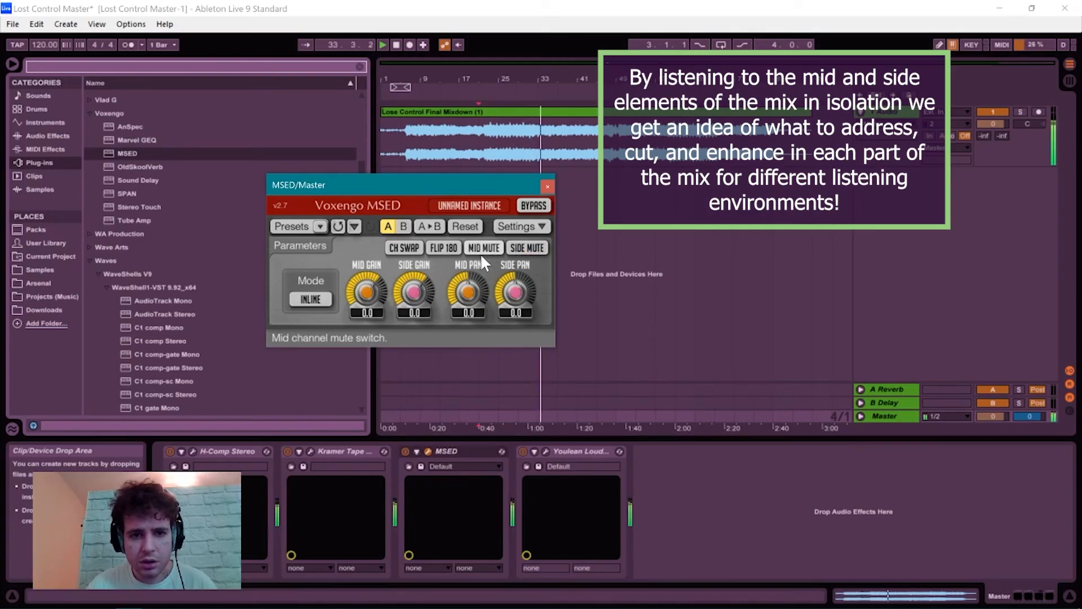
Audition MSED's channel swap and 180-degree phase flip, including with the mid muted, then turn them off and stop playback.
left_click(440, 250)
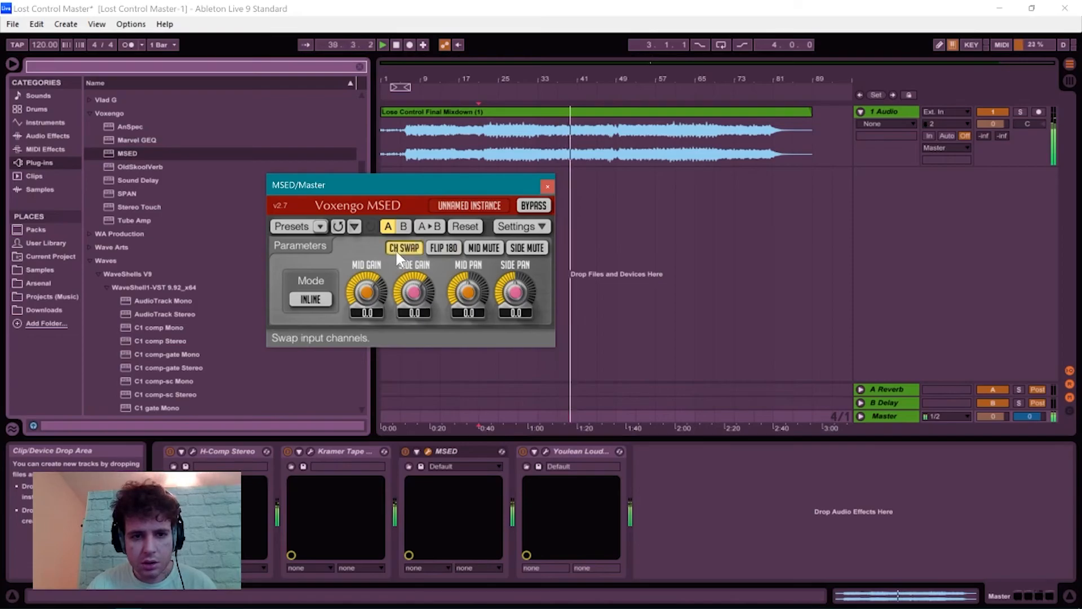
left_click(445, 249)
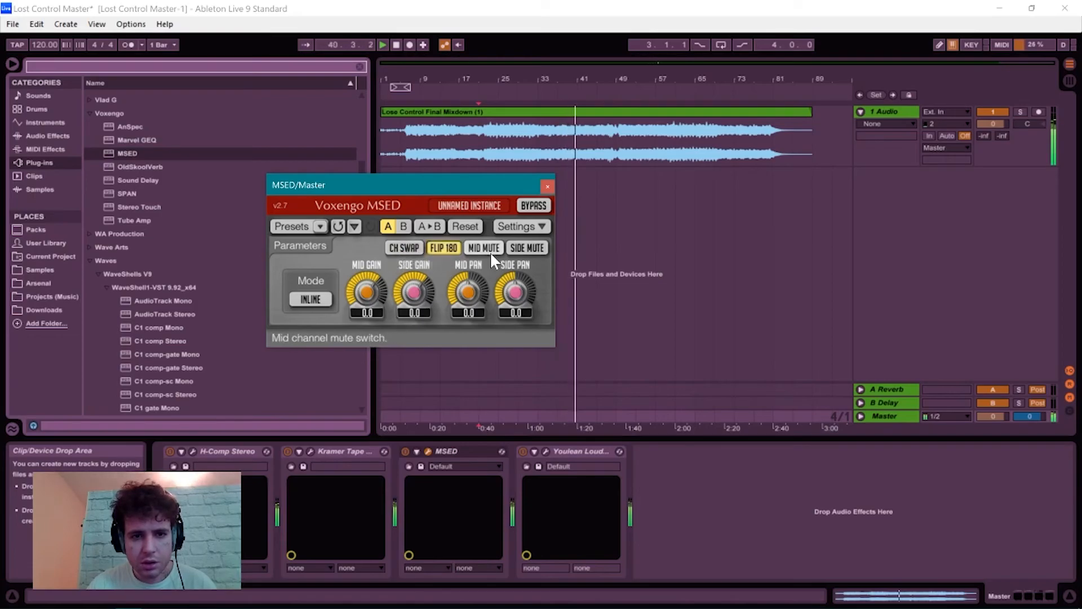
left_click(485, 250)
left_click(439, 250)
left_click(480, 249)
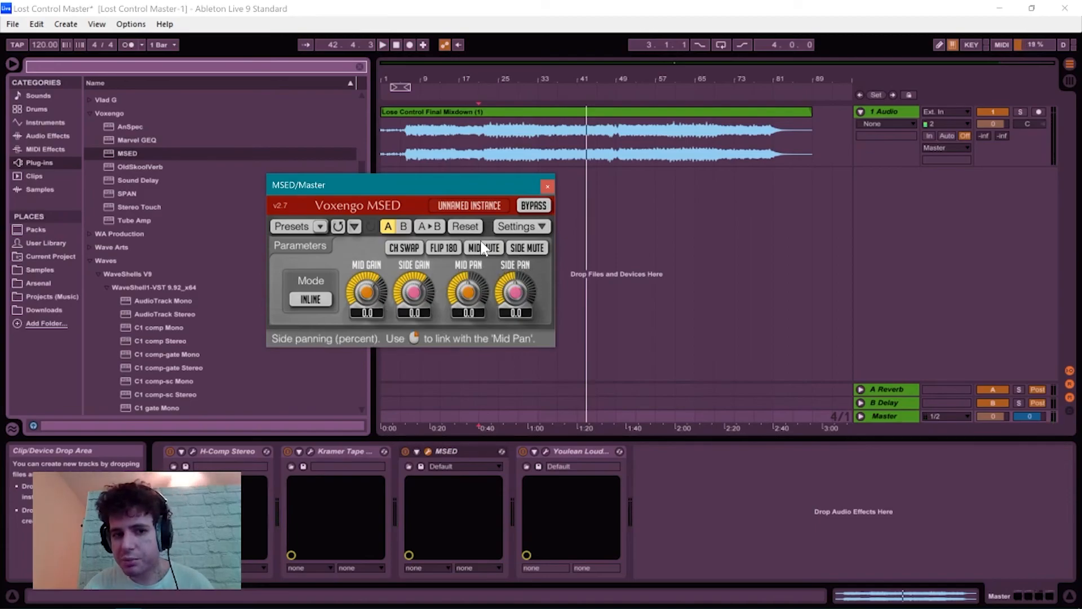
Move the MSED window aside, collapse the Voxengo and Waves folders, and find Passive EQ under Native Instruments by searching "passi".
left_click_drag(453, 181, 764, 180)
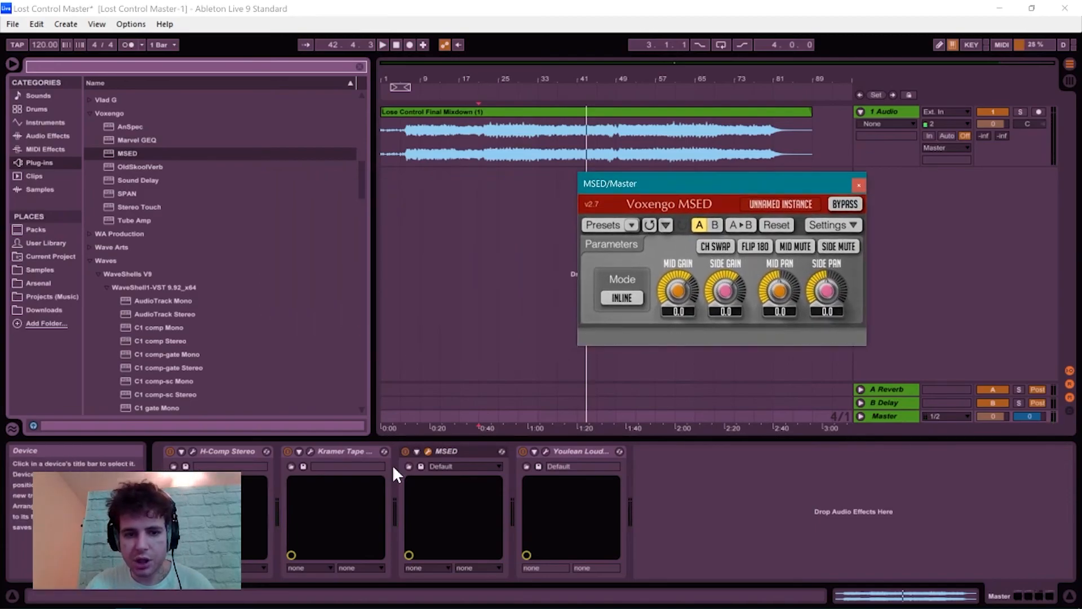
scroll(138, 192, "up", 2)
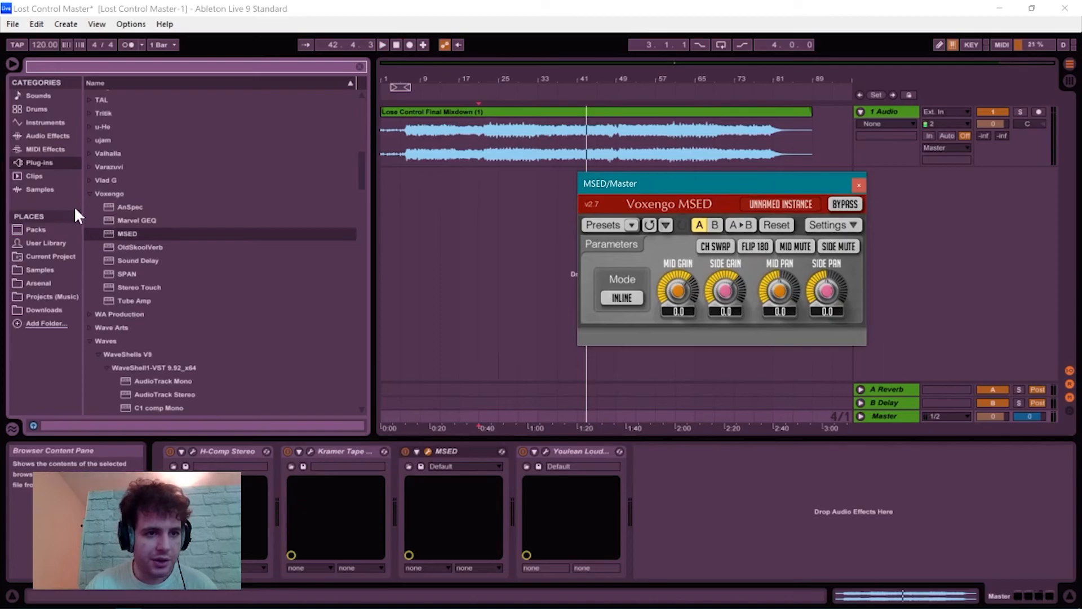
left_click(88, 194)
left_click(89, 234)
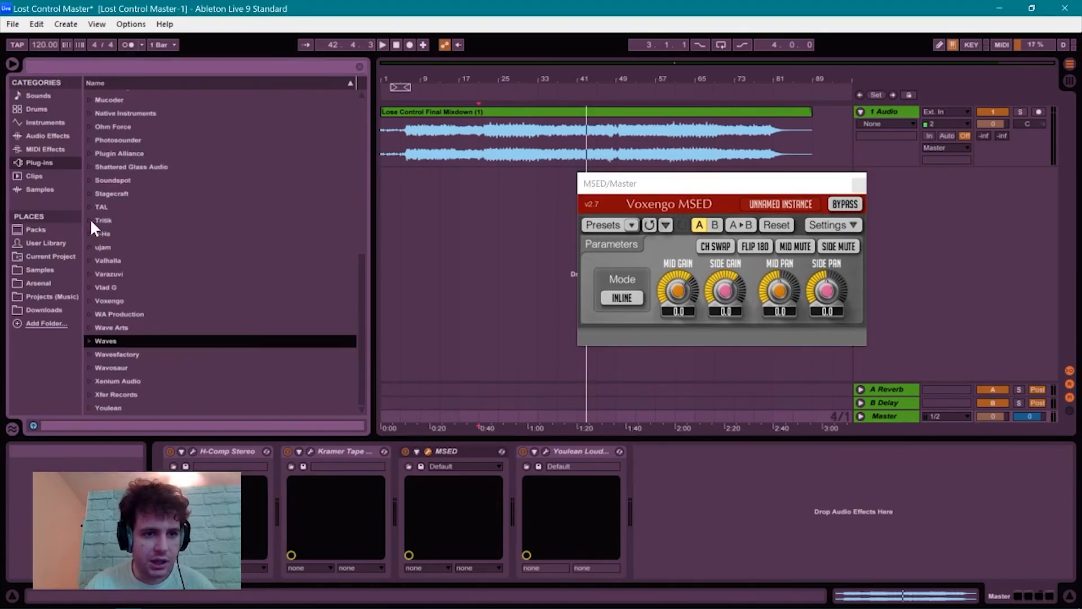
left_click(92, 63)
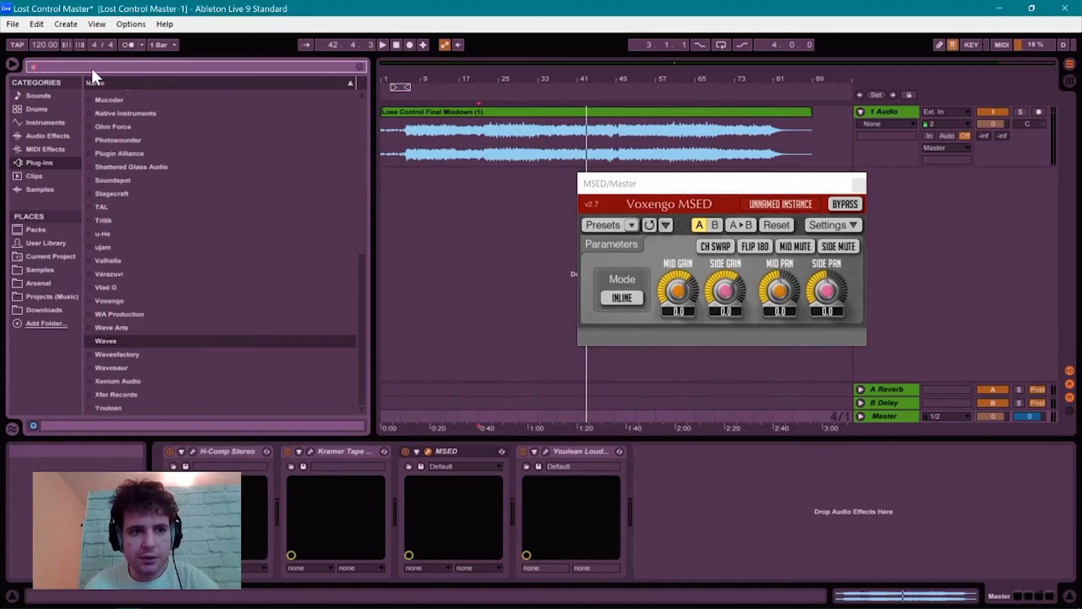
type("pass")
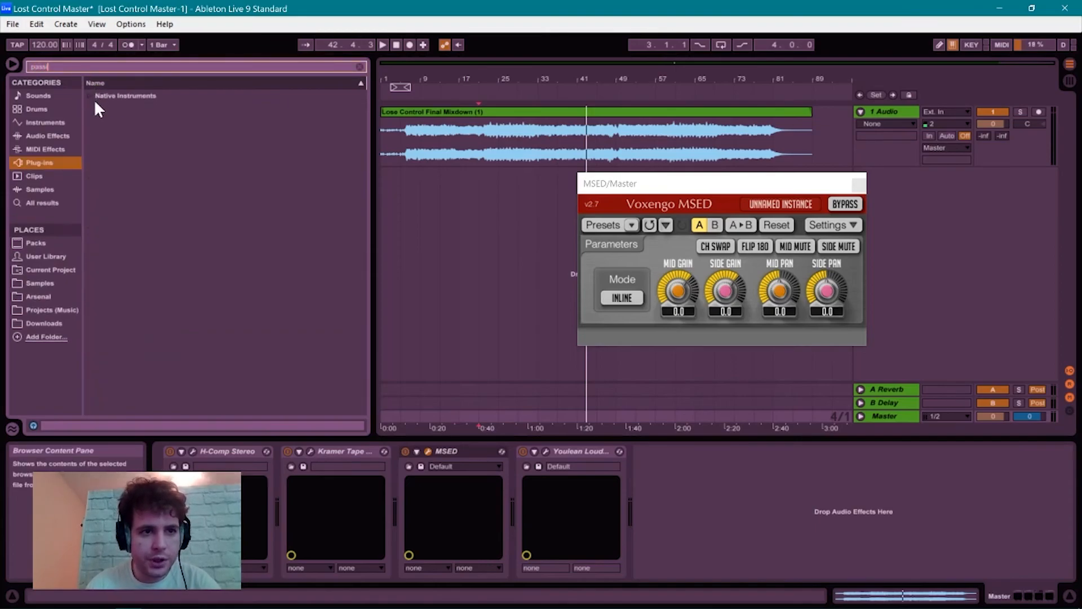
left_click(93, 97)
left_click(147, 111)
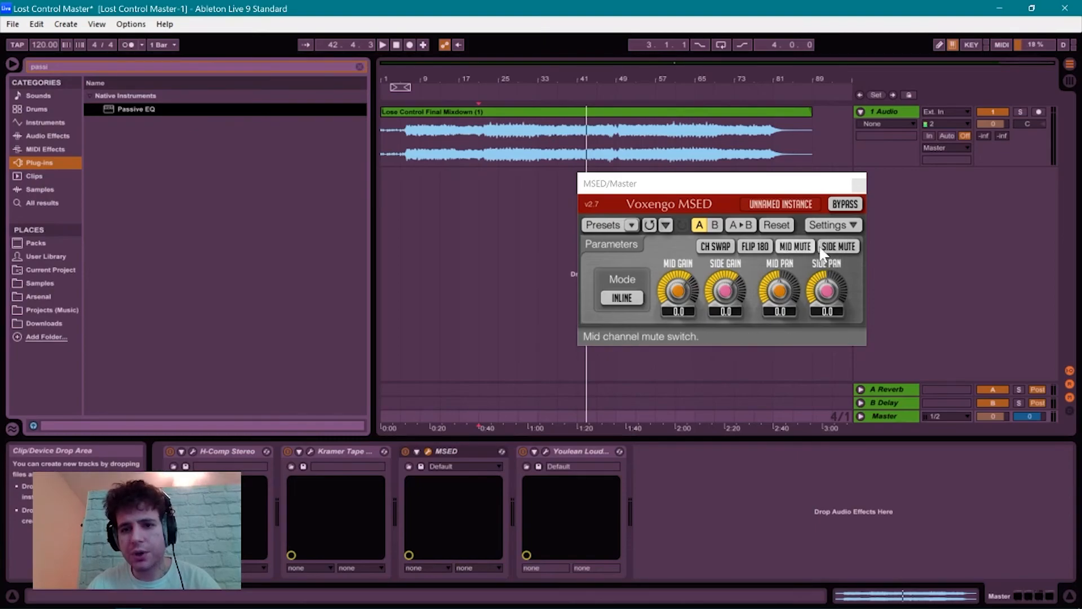
Play with the mid muted and raise MSED's side gain to 1.9 dB, then unmute the mid to check the full mix and stop playback.
left_click(794, 247)
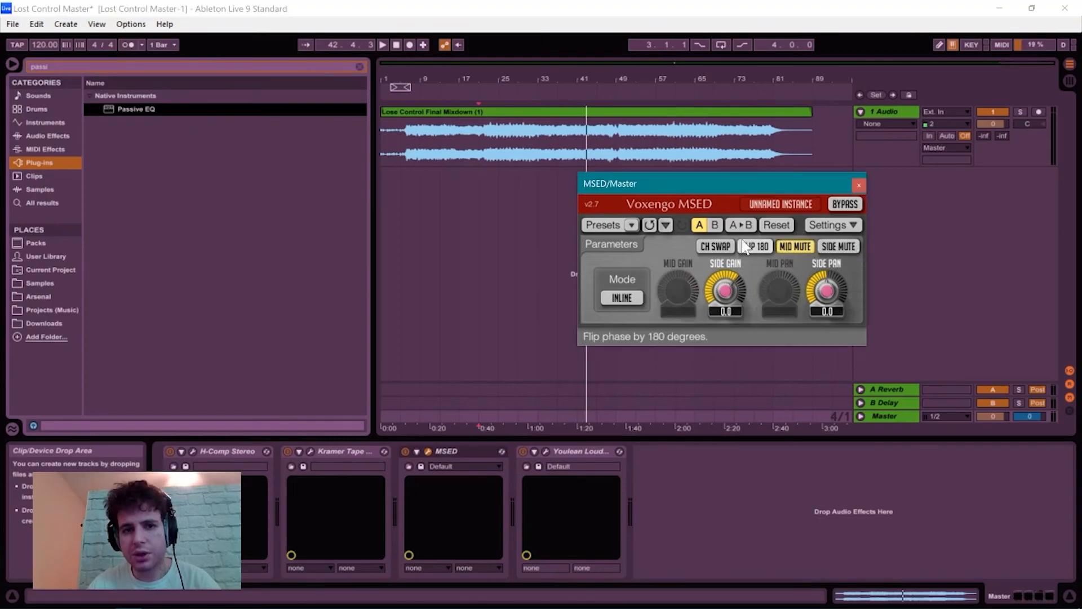
key("space")
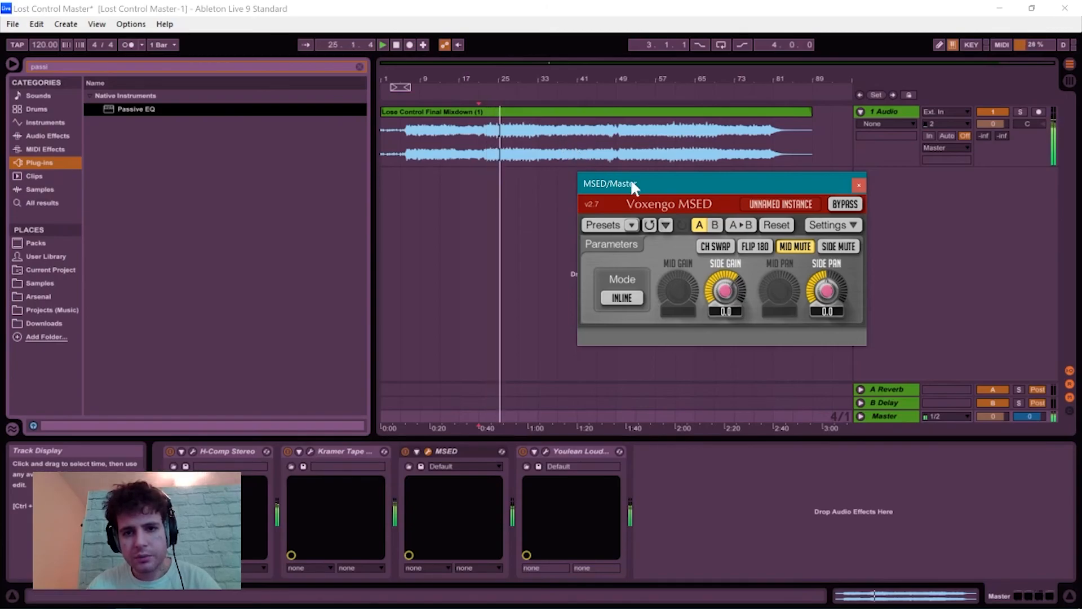
mouse_move(727, 292)
left_mouse_down()
mouse_move(727, 277)
mouse_move(717, 296)
left_mouse_up()
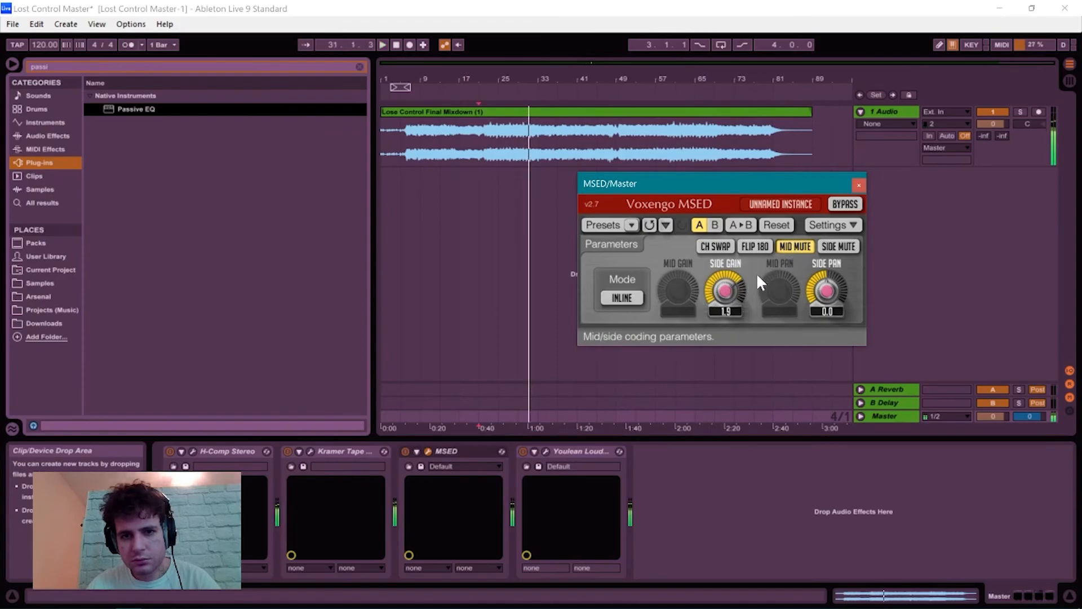
left_click(800, 247)
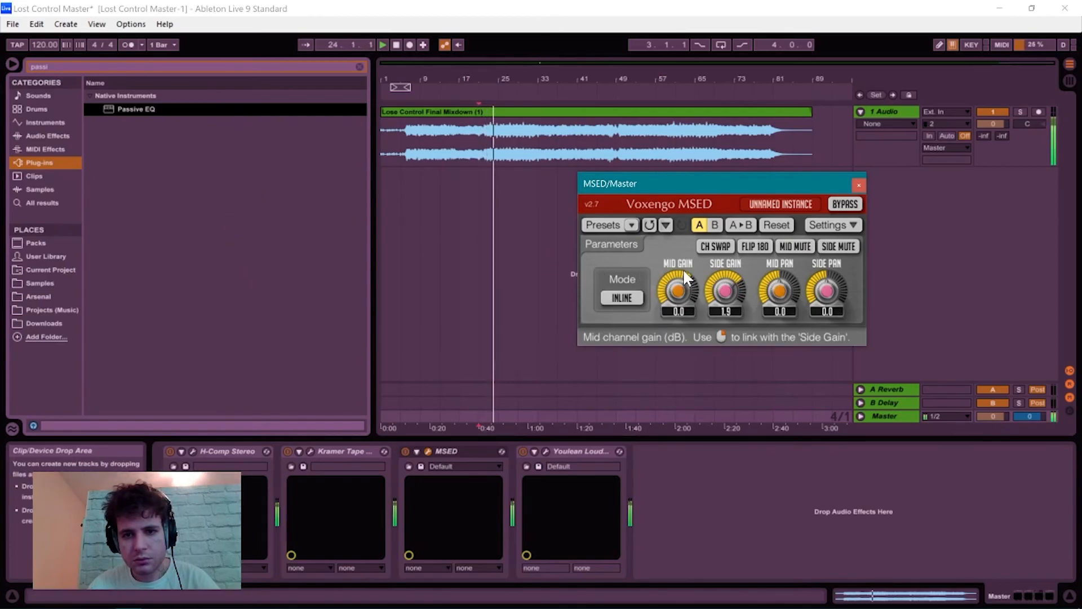
left_click(403, 452)
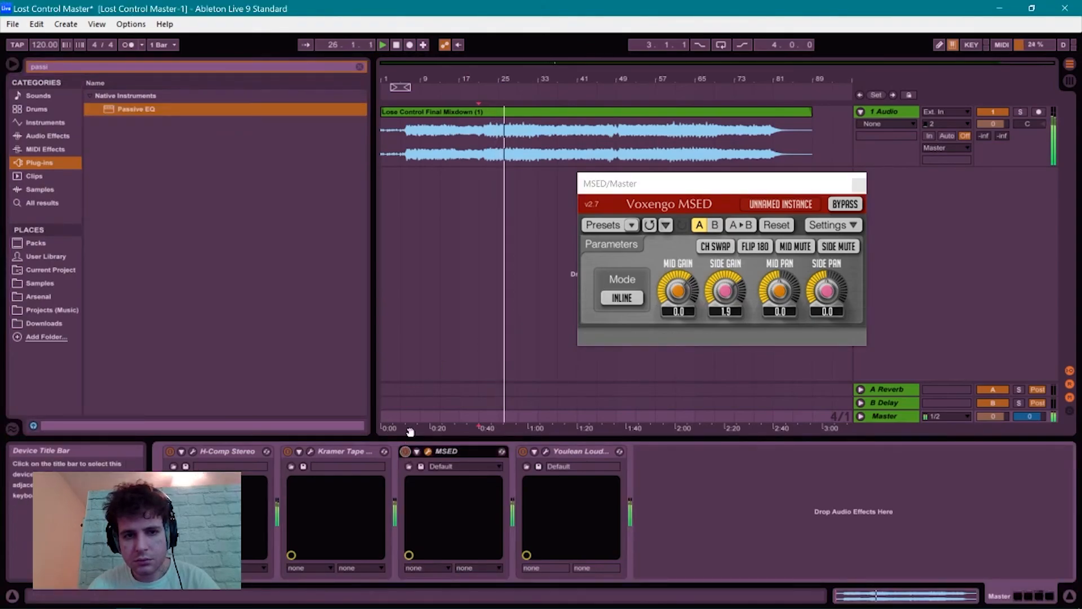
key("space")
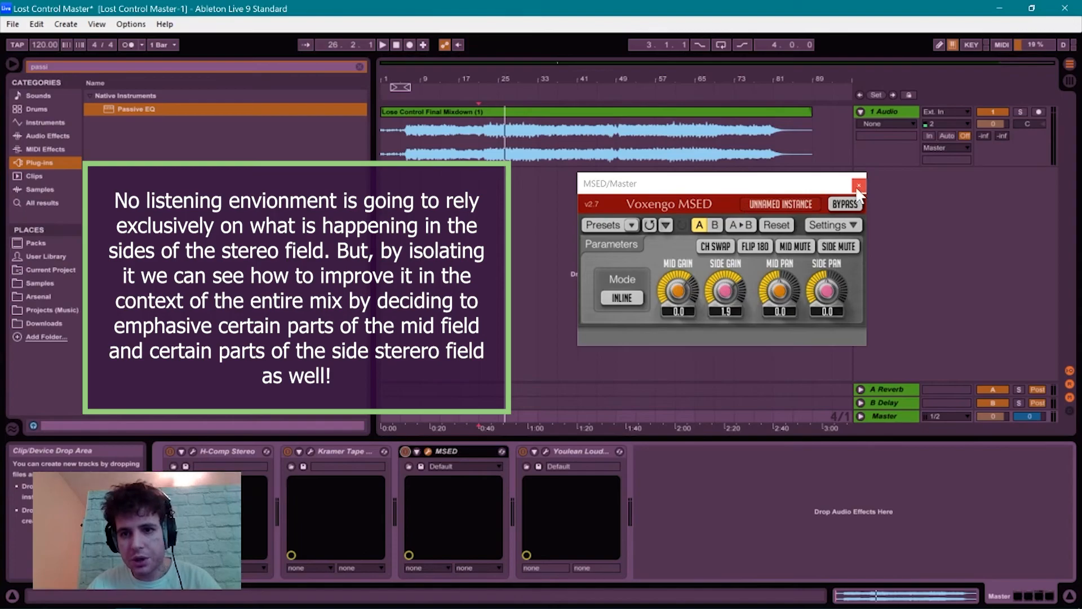
Insert Passive EQ on the Master between Kramer Tape and MSED, and arrange both plug-in windows side by side.
left_click_drag(136, 109, 412, 507)
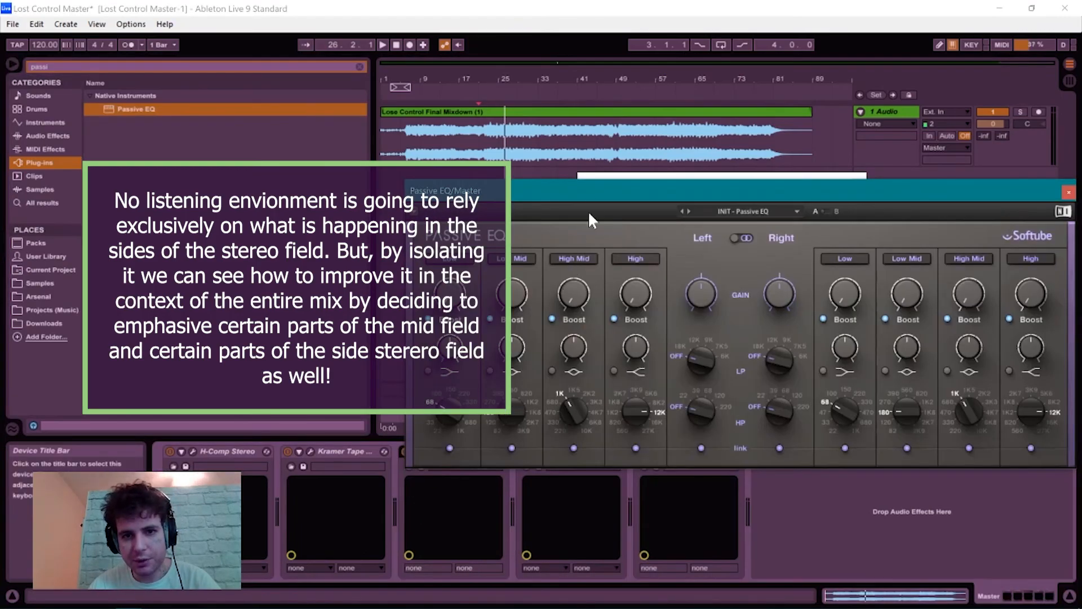
left_click_drag(600, 181, 315, 103)
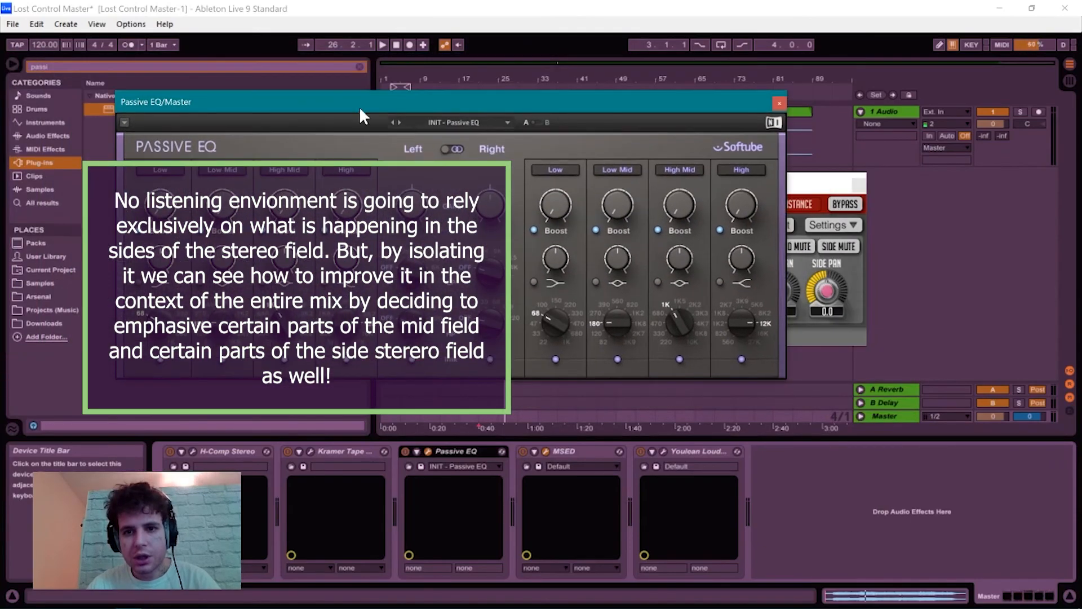
left_click_drag(795, 185, 1009, 172)
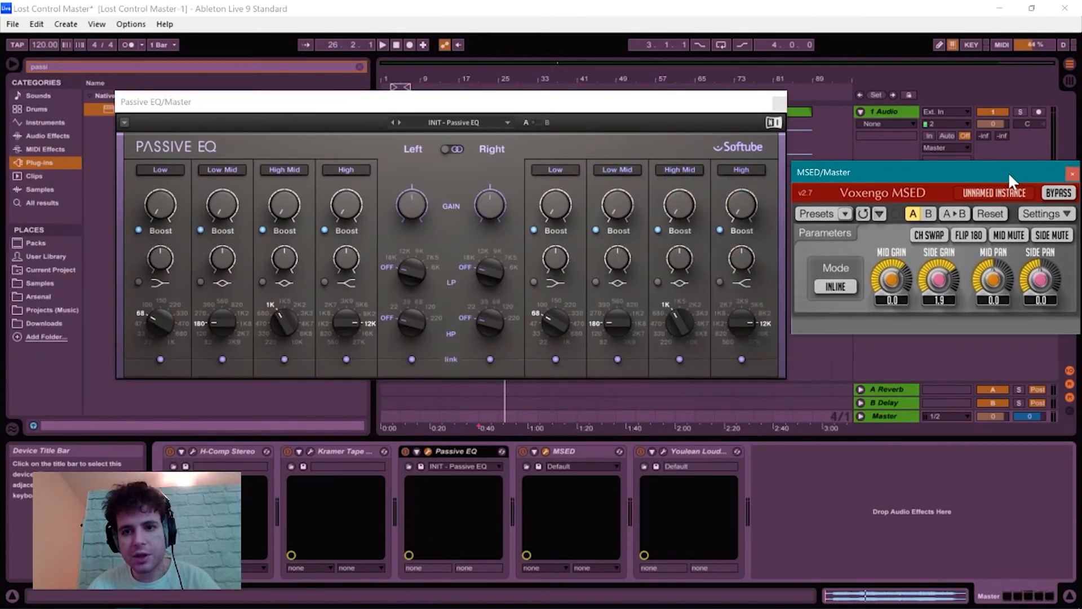
left_click(470, 101)
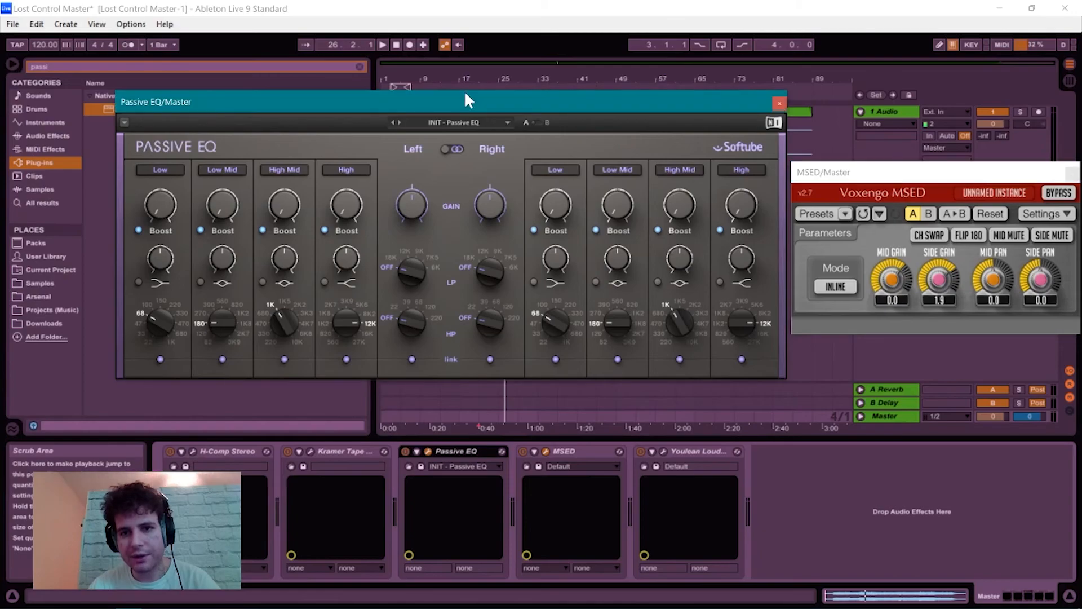
Switch Passive EQ to Mid/Side mode and unlink its gain and filter section and all four bands.
left_click(452, 150)
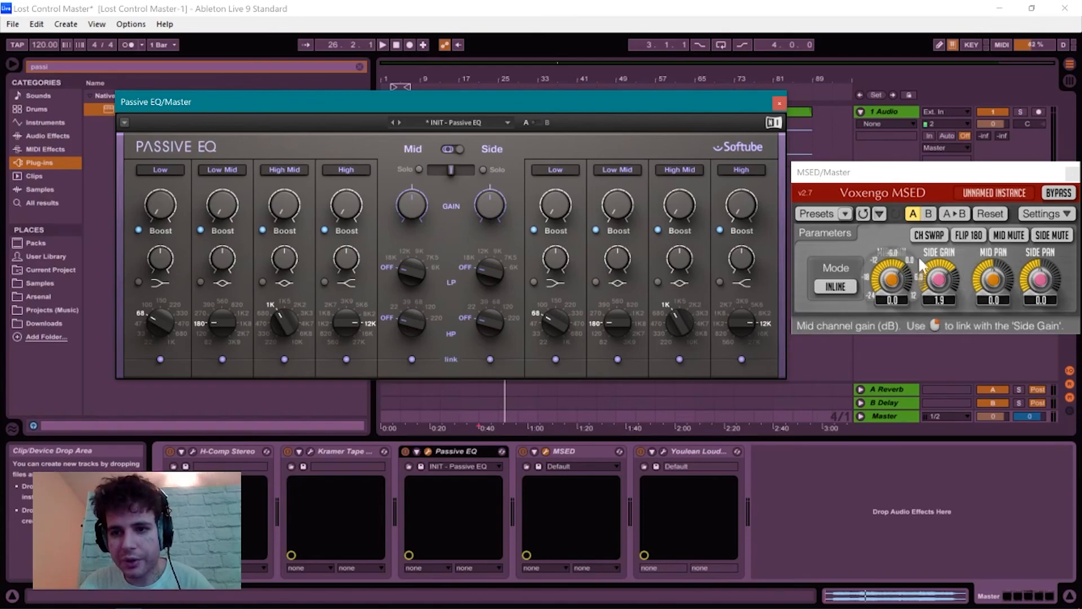
left_click(490, 360)
left_click(556, 359)
left_click(617, 359)
left_click(679, 359)
left_click(740, 360)
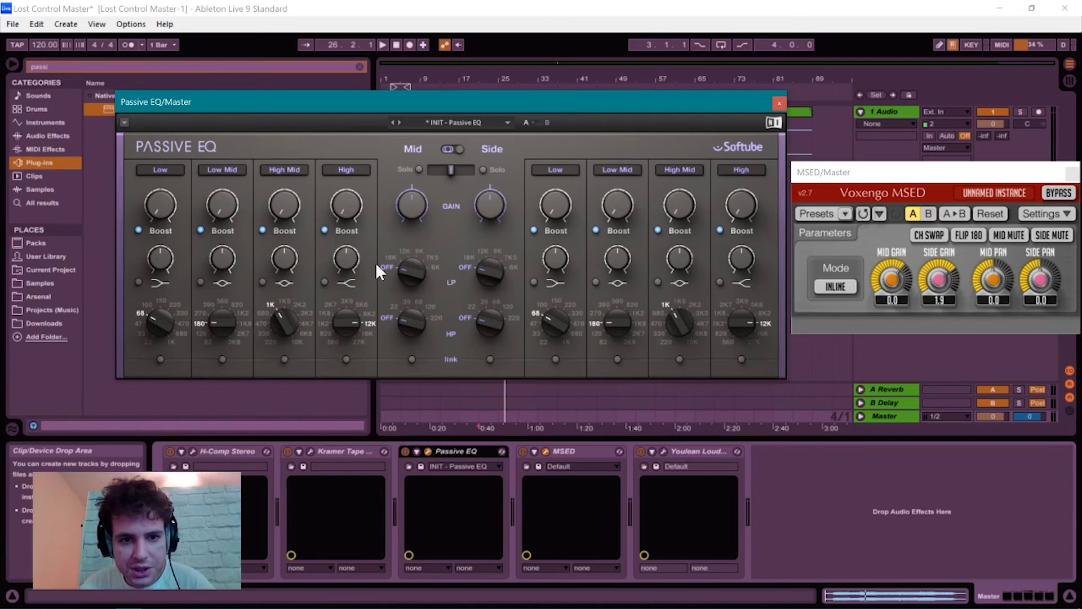
Set Passive EQ's mid low-pass to 18K and side high-pass to 39, and boost the side High band by 1.40 at 8K2.
left_click_drag(412, 271, 411, 264)
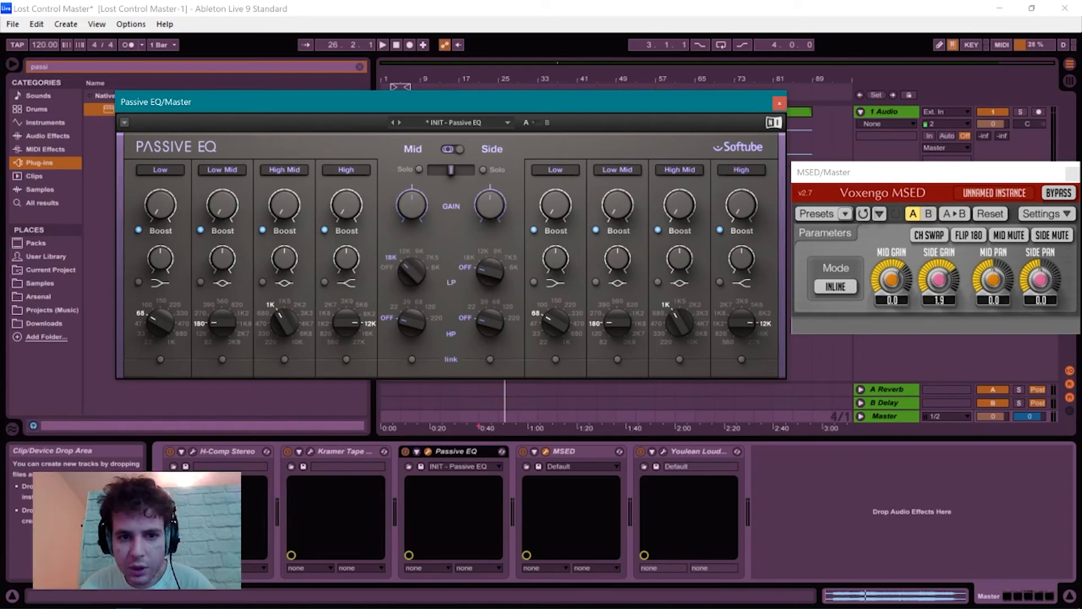
left_click_drag(490, 323, 488, 308)
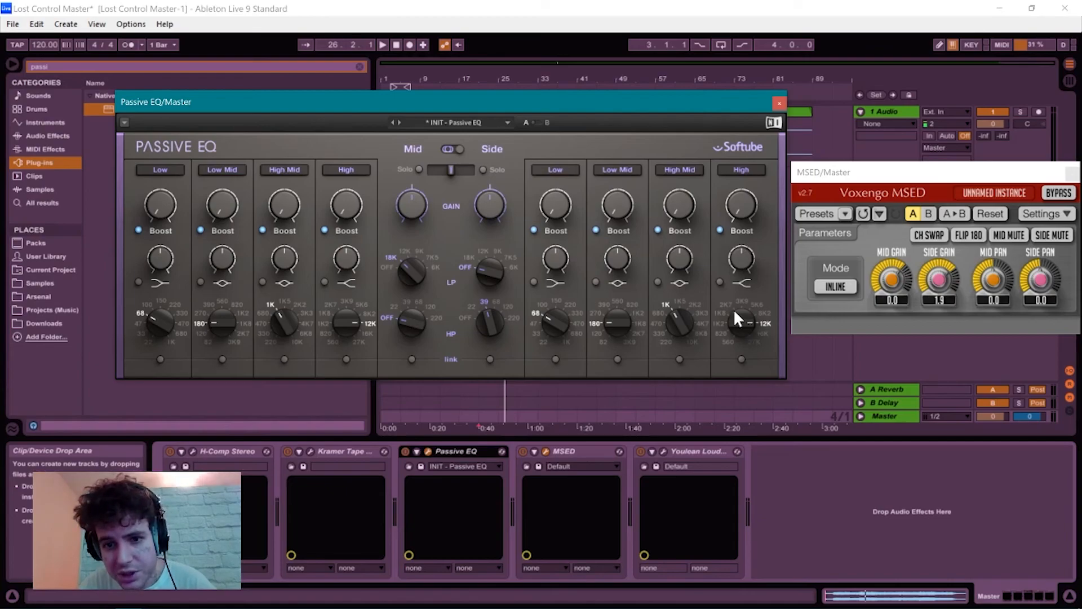
left_click_drag(734, 312, 735, 318)
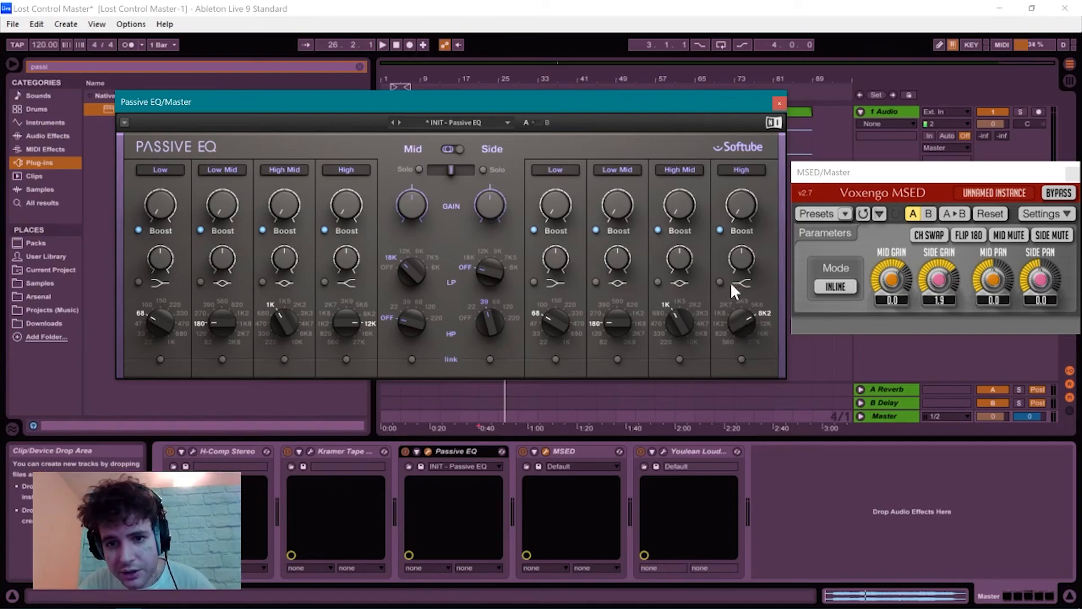
left_click(741, 205)
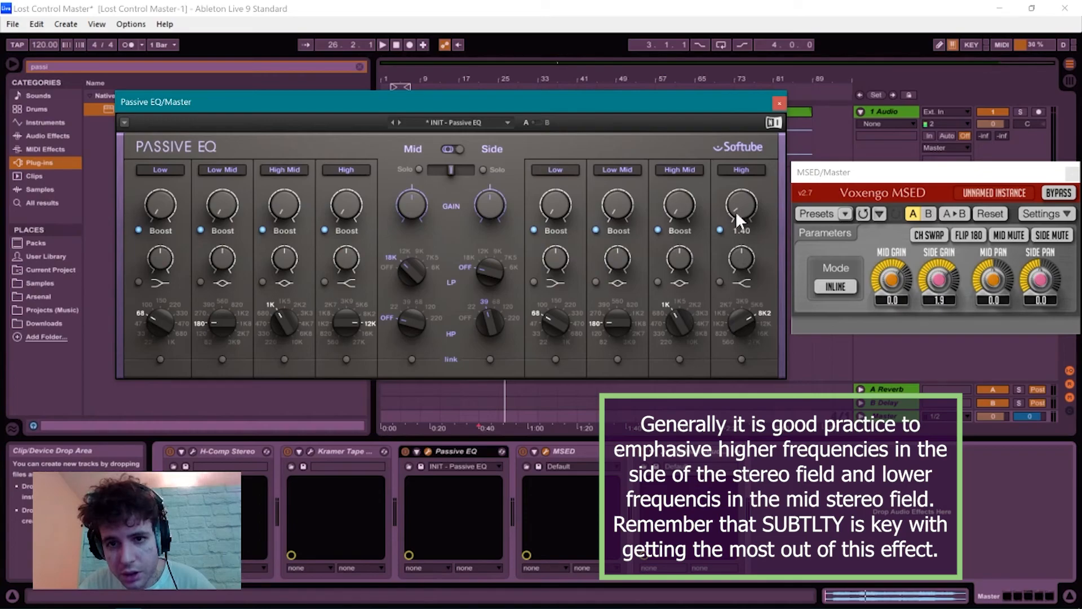
Set Passive EQ's side Low band to cut by 3.20 at 220, with the Low bands unlinked.
left_click(555, 359)
left_click(538, 228)
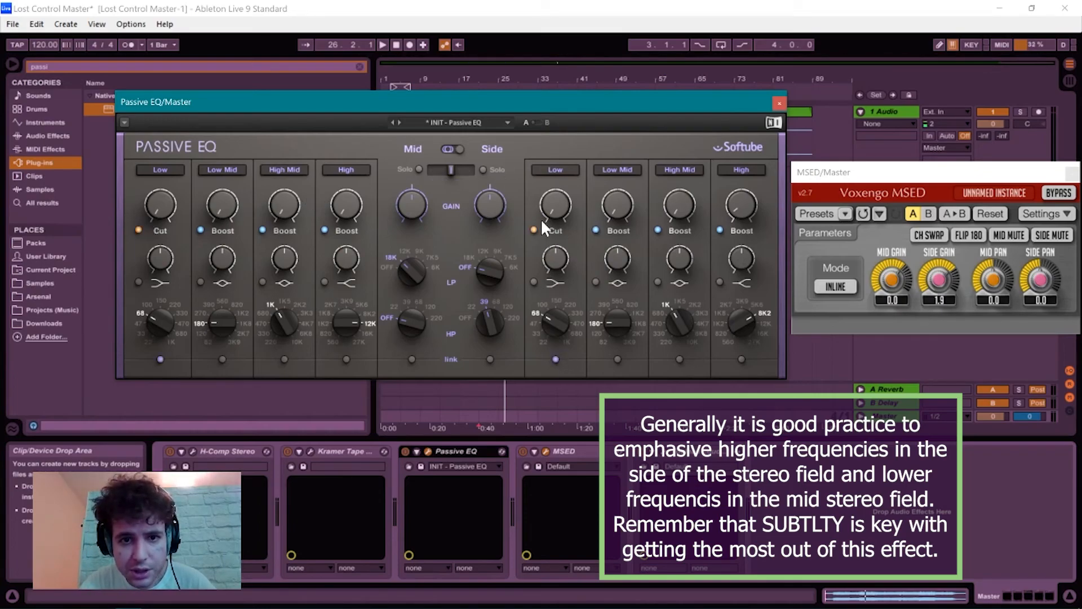
left_click(555, 359)
left_click_drag(539, 209, 539, 195)
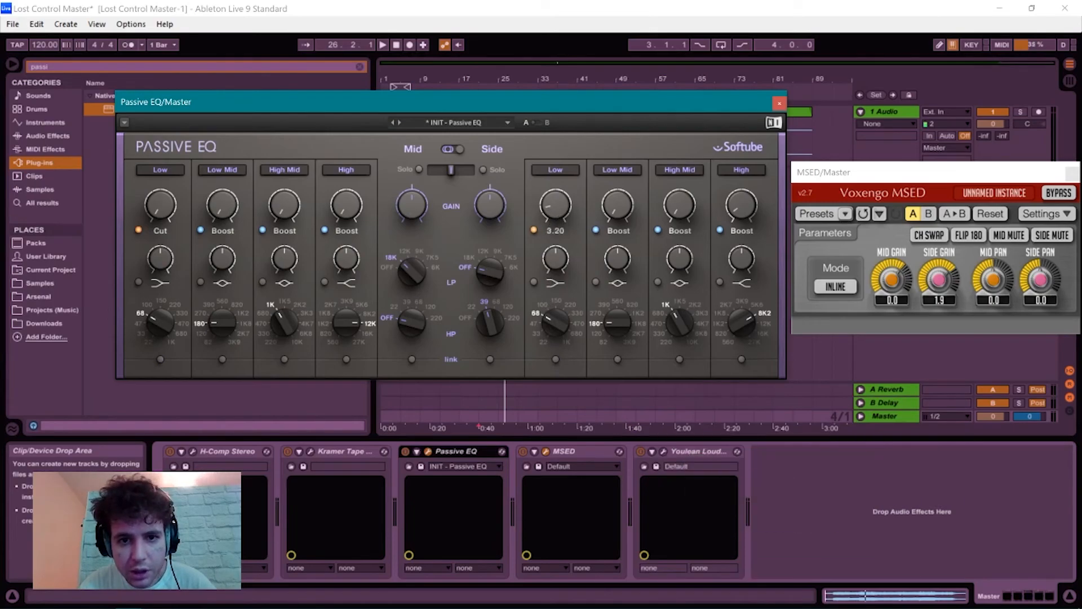
left_click_drag(549, 309, 550, 291)
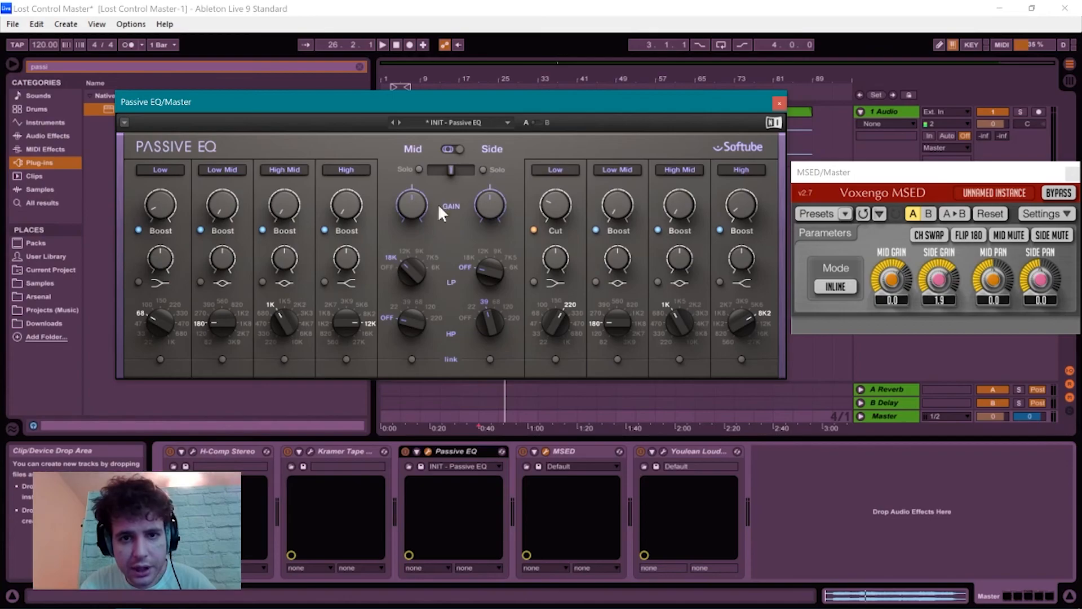
Close the Passive EQ window, clear the browser search, and list the built-in Audio Effects.
left_click(779, 103)
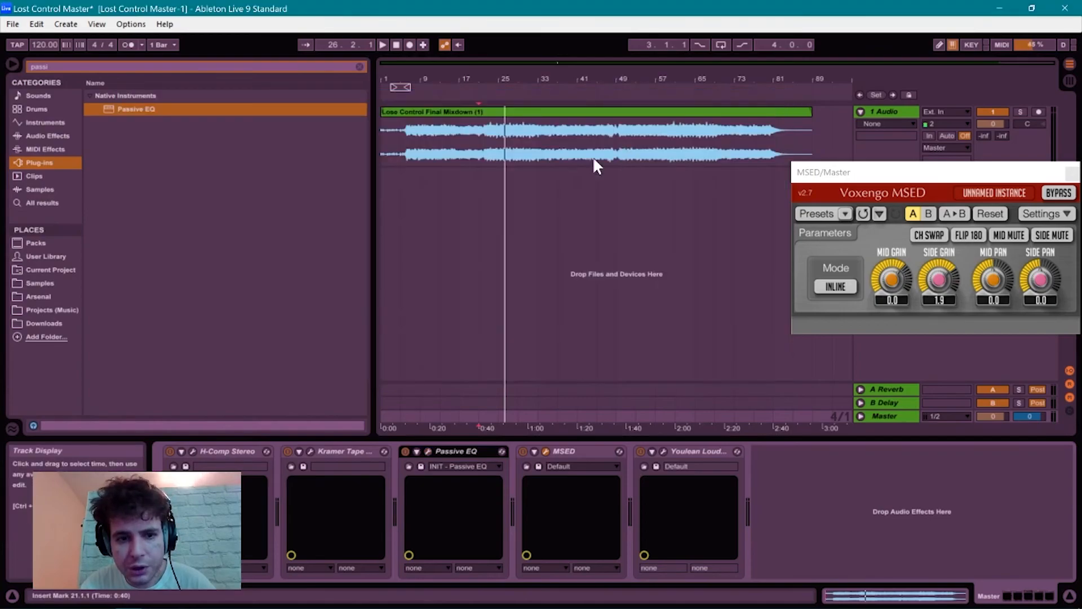
left_click(16, 134)
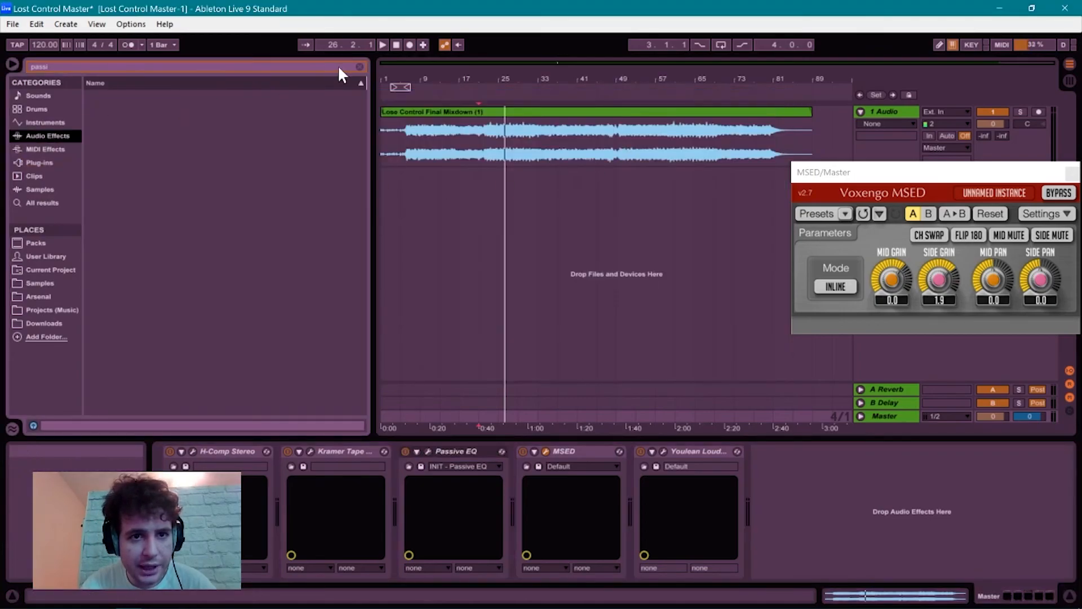
left_click(359, 67)
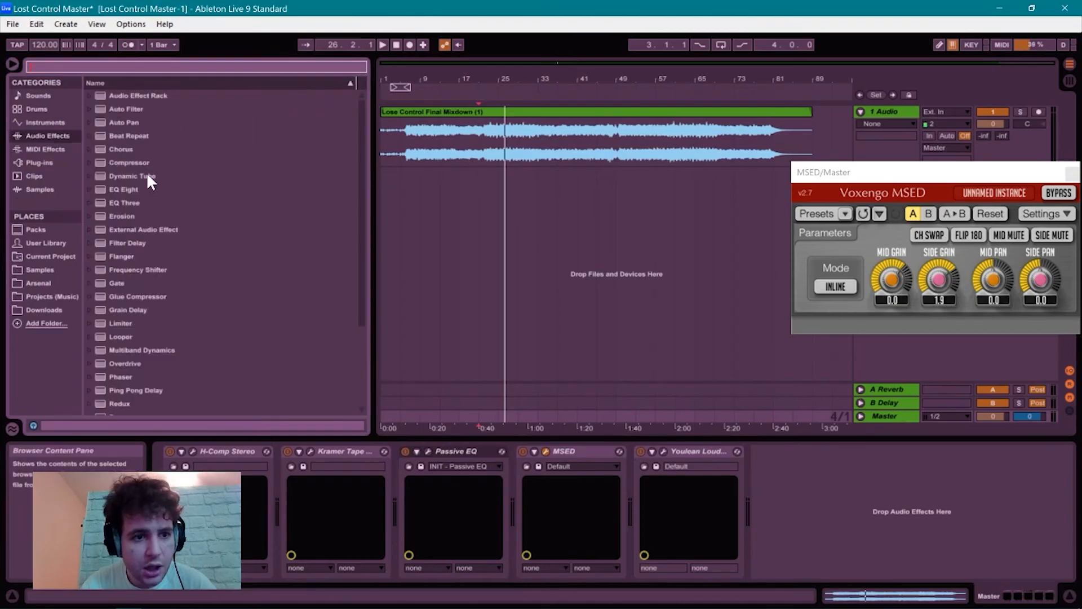
Insert EQ Eight between Passive EQ and MSED, and sweep its band 2 to 4.57 kHz with a 10.5 dB boost during playback.
double_click(134, 192)
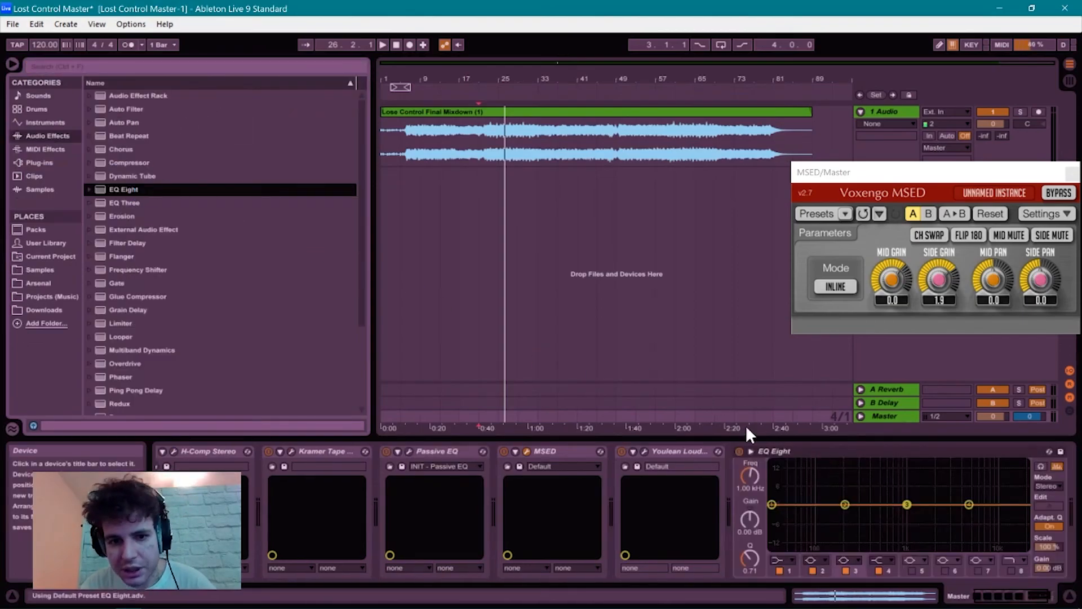
left_click_drag(828, 449, 524, 451)
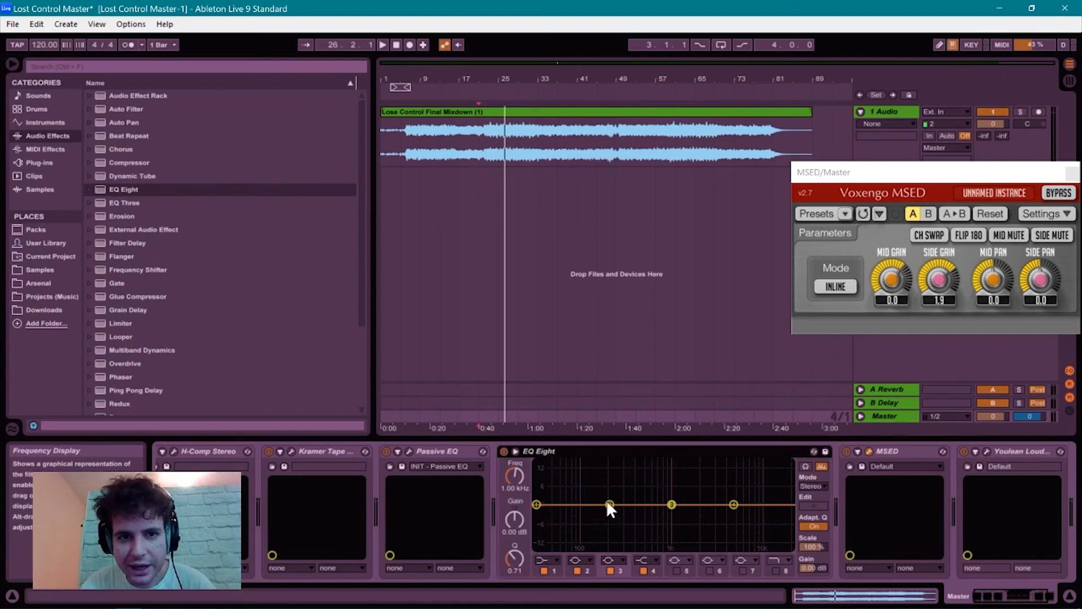
key("space")
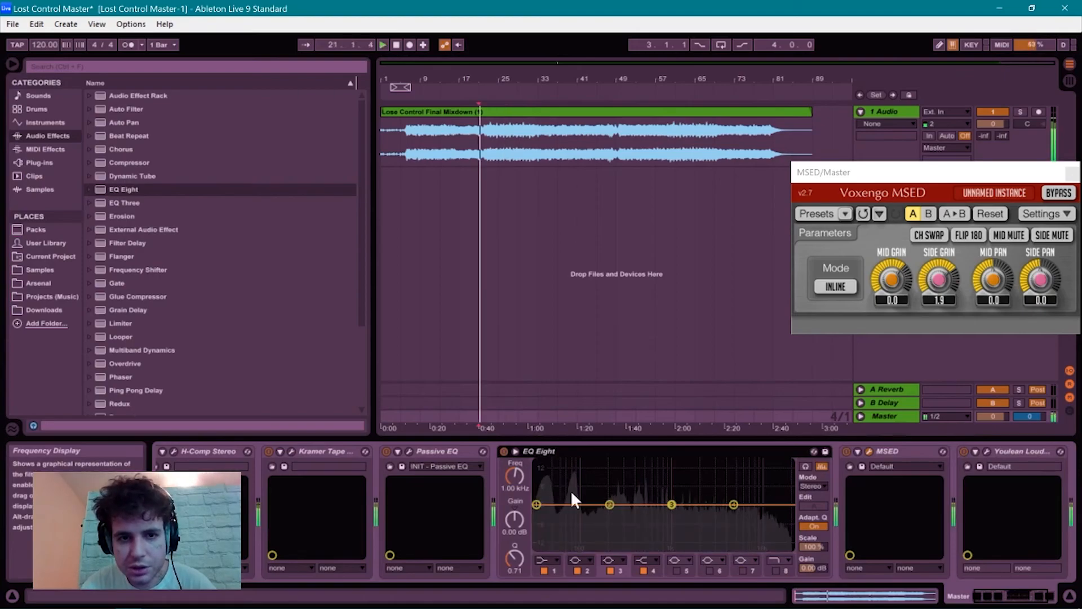
left_click_drag(609, 504, 731, 475)
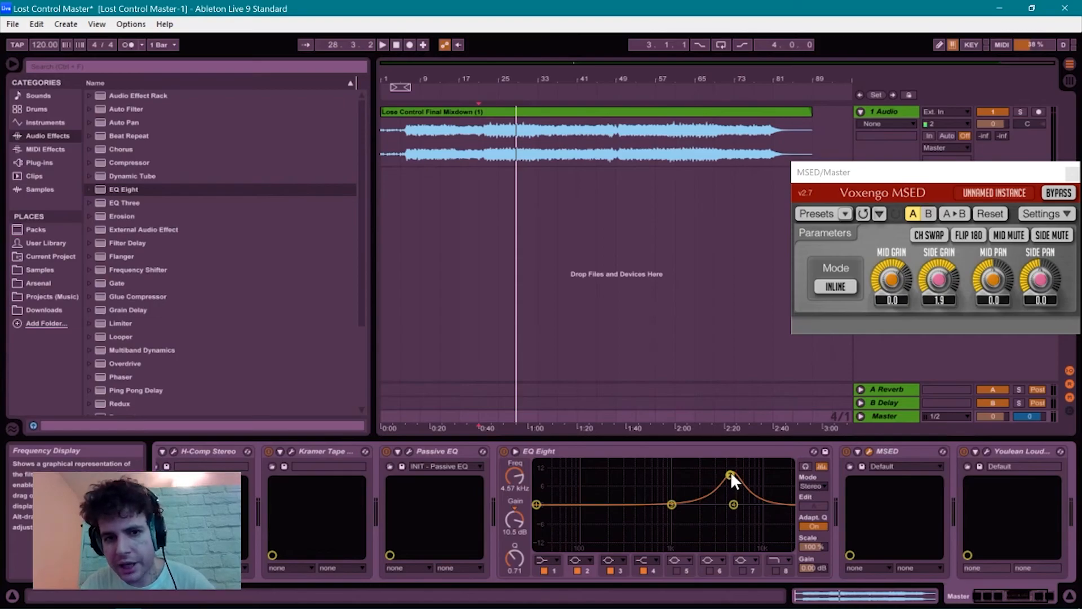
Audition the mixdown from bar 41 with EQ Eight's band 2 boosted 9.30 dB at 1.00 kHz, and delete EQ Eight from the Master track.
left_click(569, 159)
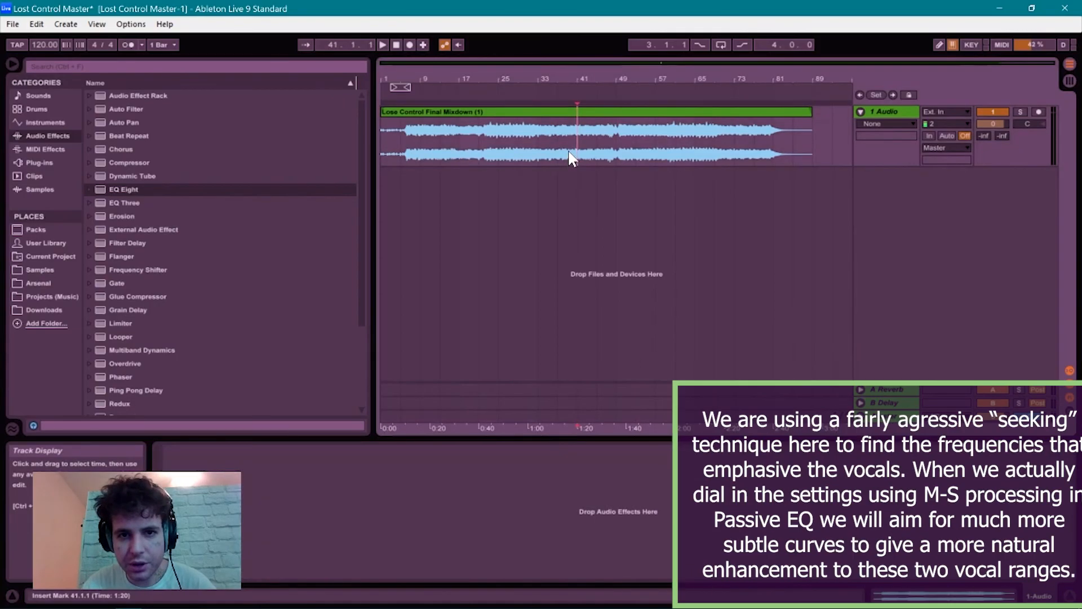
left_click(896, 429)
key("space")
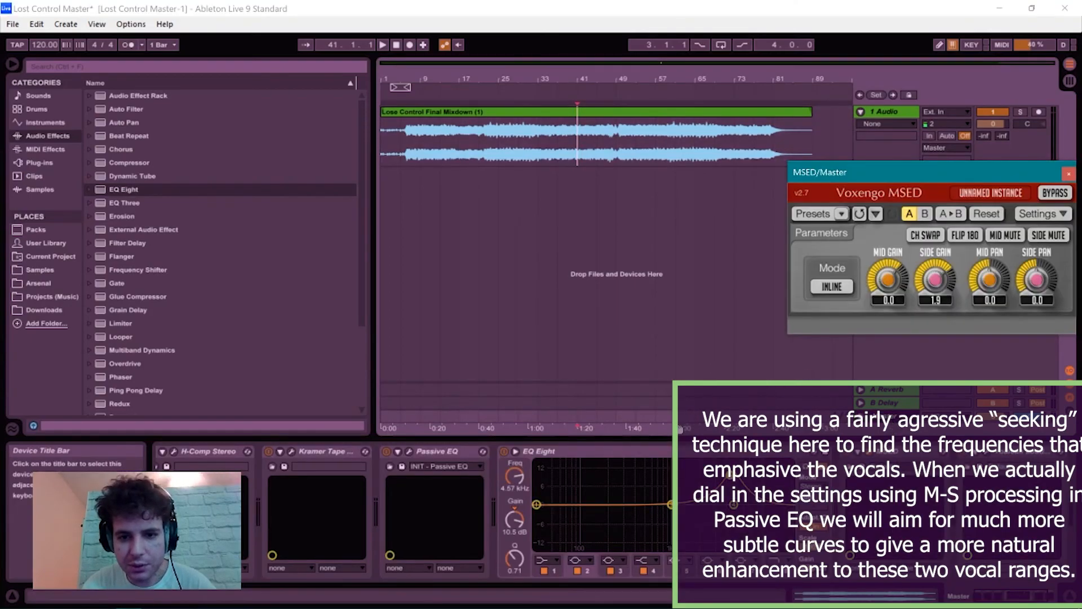
left_click_drag(729, 479, 671, 476)
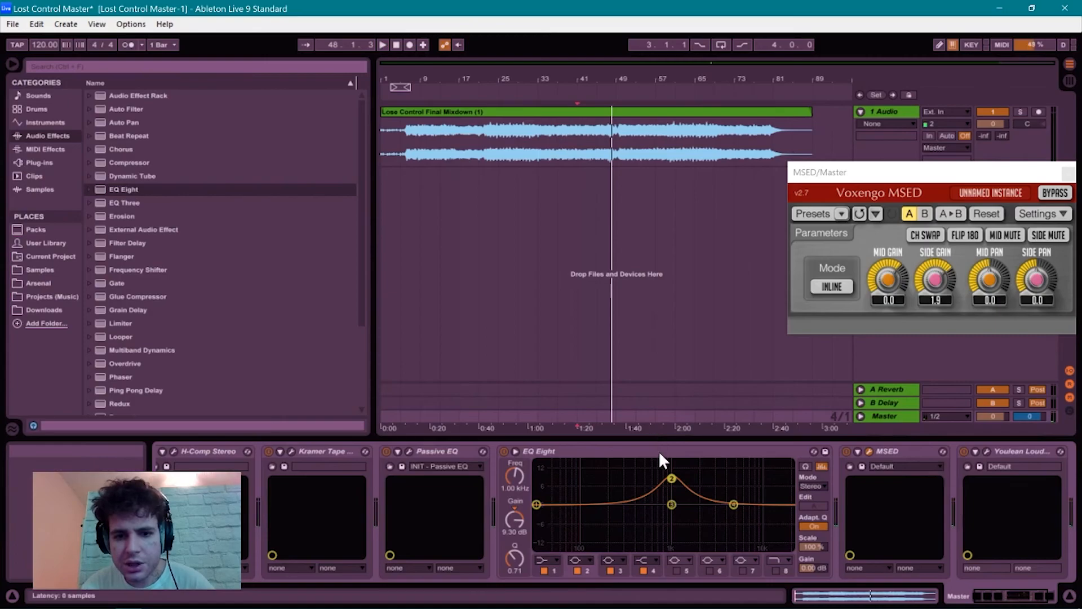
left_click(609, 449)
key("Delete")
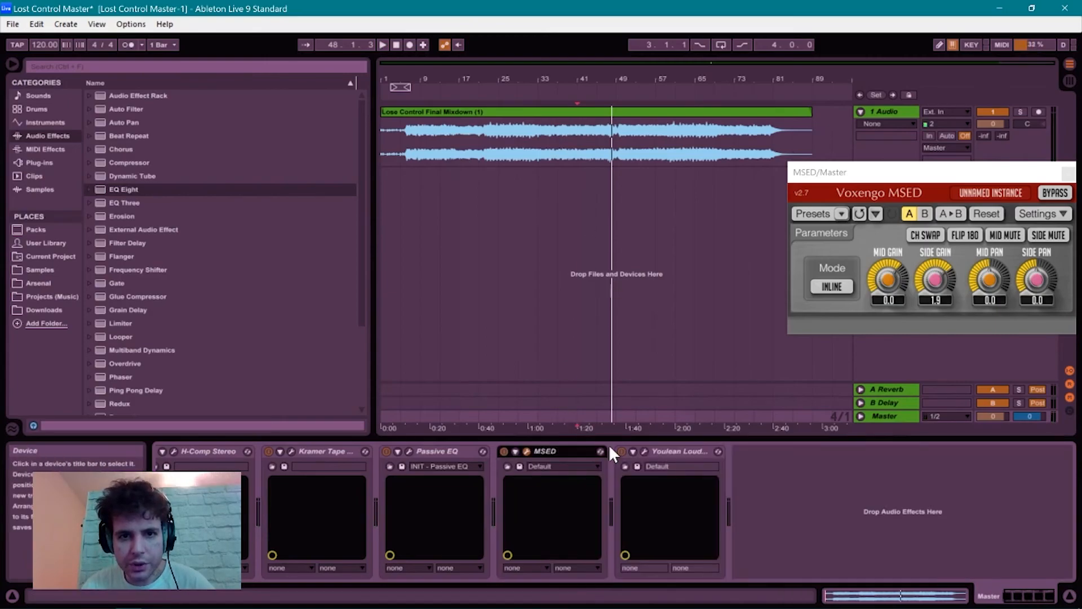
Reopen Passive EQ on the Master track and play the mixdown from bar 37 with its window in view.
left_click(408, 451)
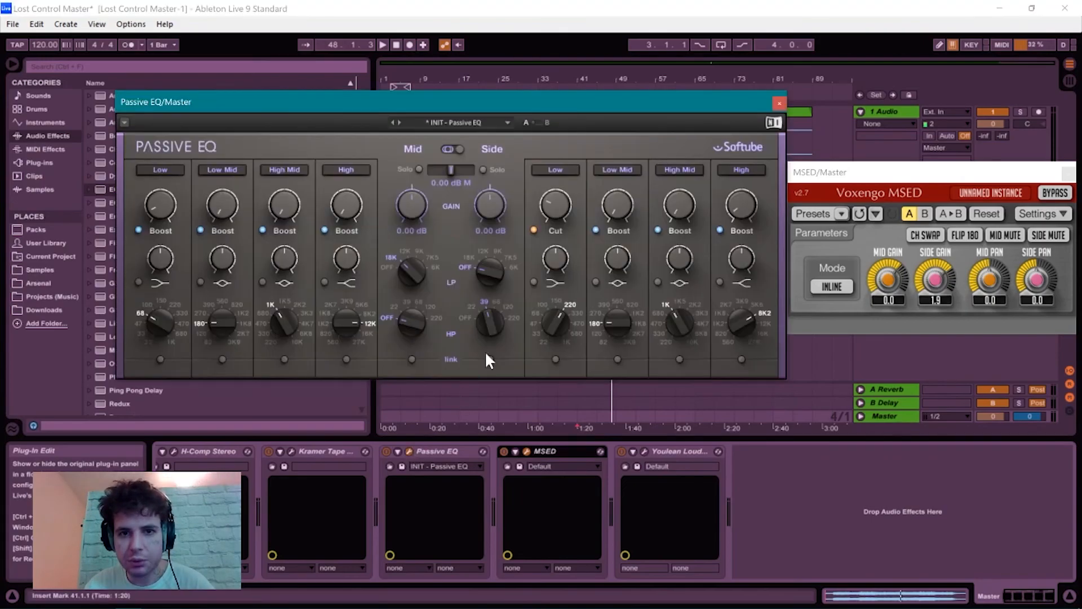
left_click_drag(574, 104, 624, 59)
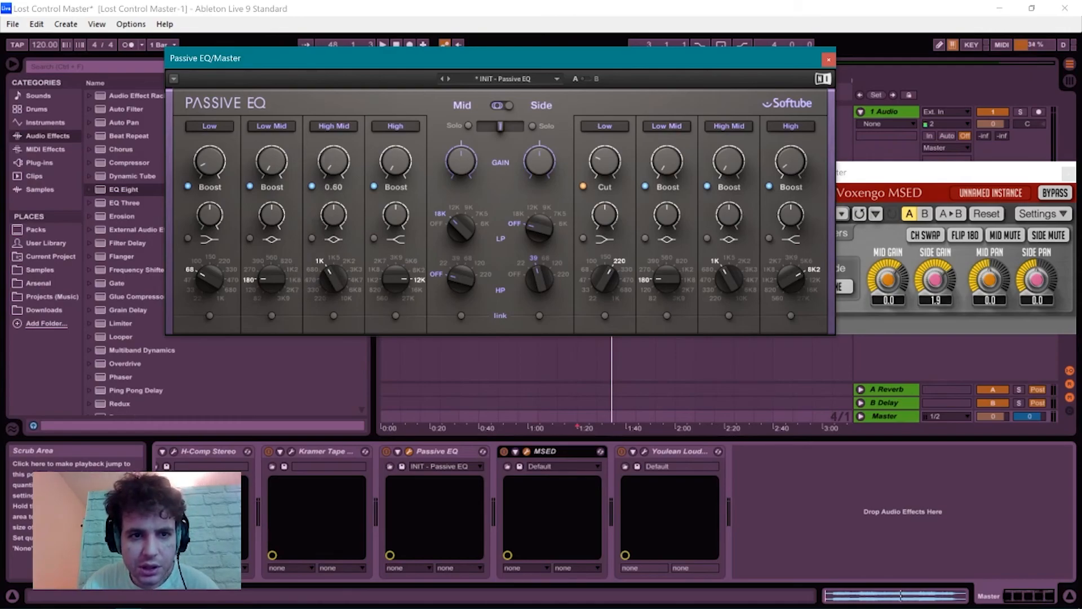
left_click_drag(437, 58, 455, 315)
left_click(561, 151)
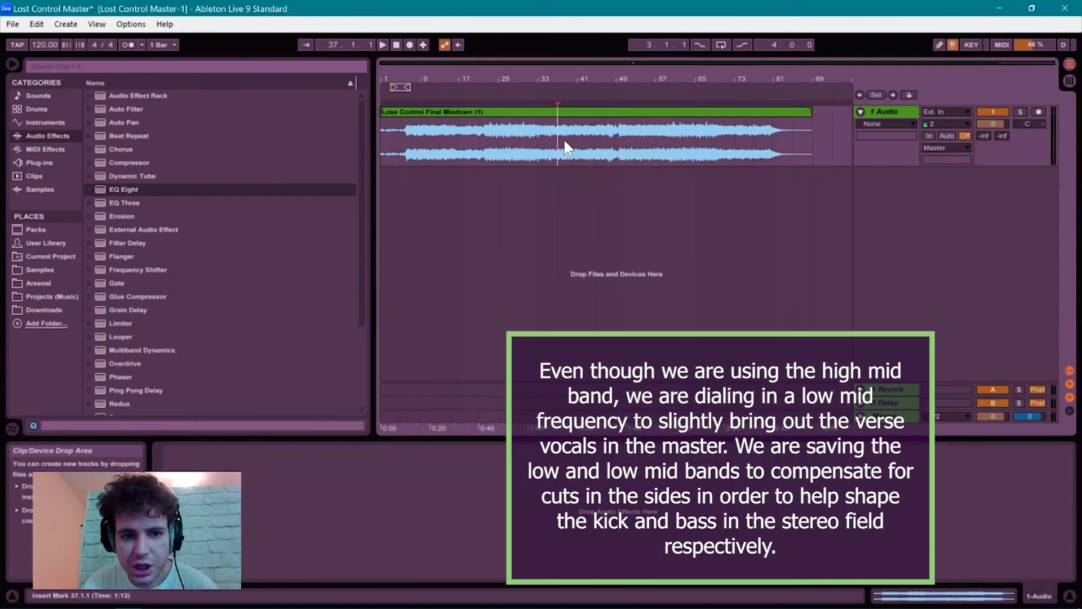
key("space")
left_click(880, 416)
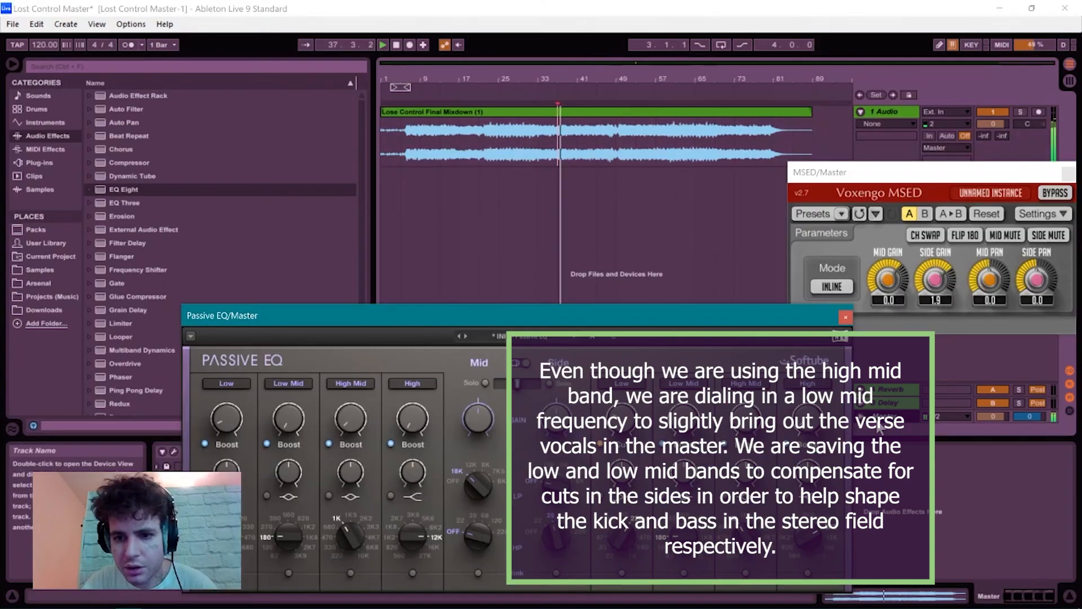
left_click_drag(437, 308, 433, 127)
Raise the boost of Passive EQ's mid High Mid band, try it at 1K5, and toggle the band off and on to compare.
left_click_drag(346, 238, 346, 234)
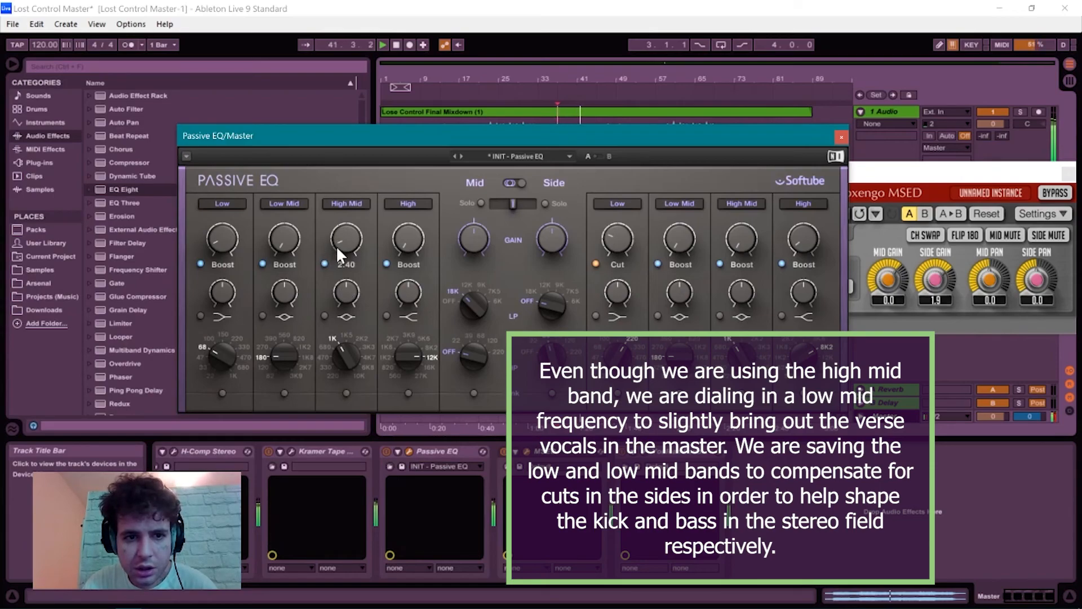
left_click(348, 204)
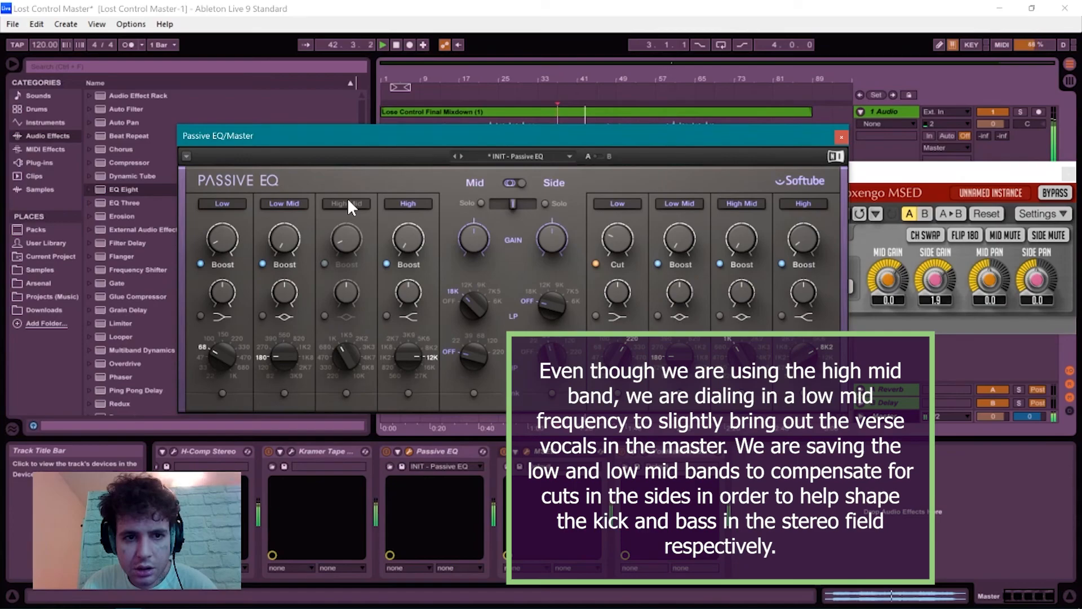
left_click(347, 201)
mouse_move(341, 236)
left_mouse_down()
mouse_move(341, 205)
mouse_move(340, 232)
left_mouse_up()
left_click(340, 203)
left_click(342, 204)
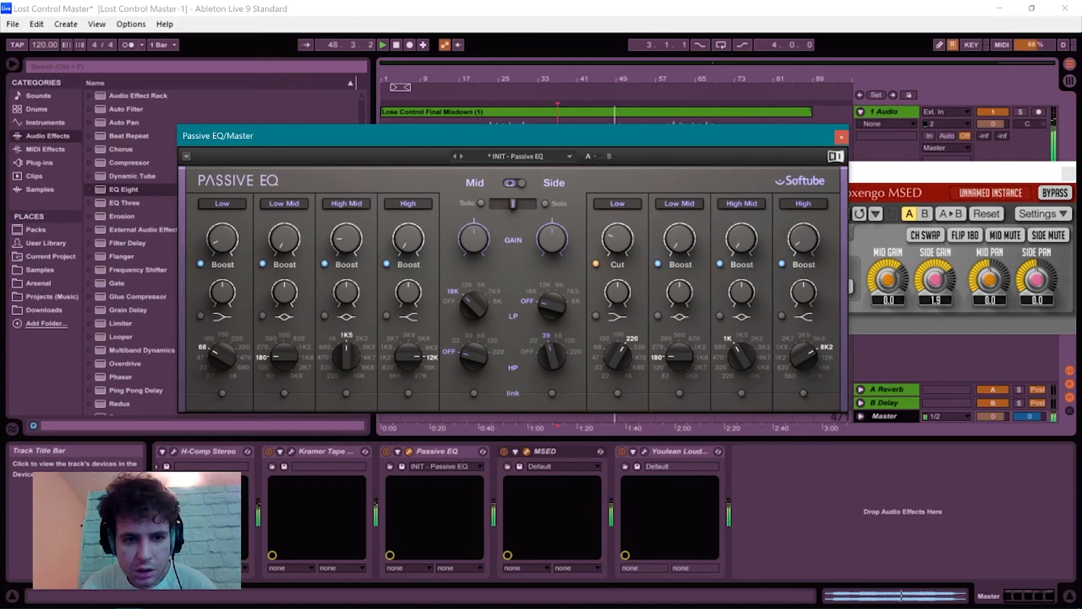
Replay from bar 37, adjust the mid High Mid band's bandwidth and fine-tune its boost at 1K, comparing with the band off and on.
key("space")
key("space")
left_click_drag(345, 280, 345, 293)
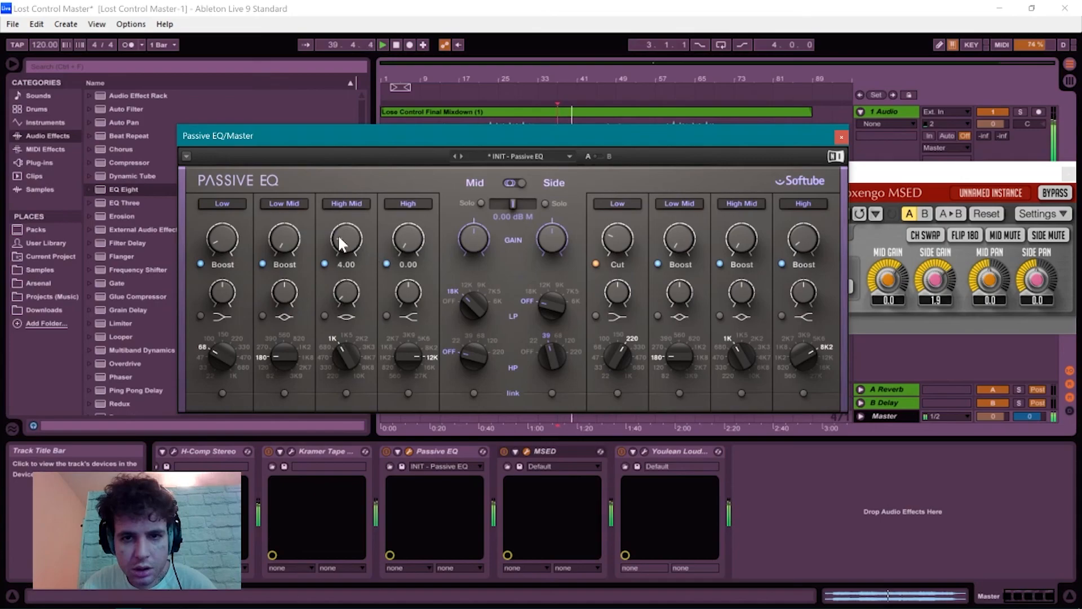
left_click_drag(331, 237, 334, 237)
left_click(359, 198)
left_click(360, 198)
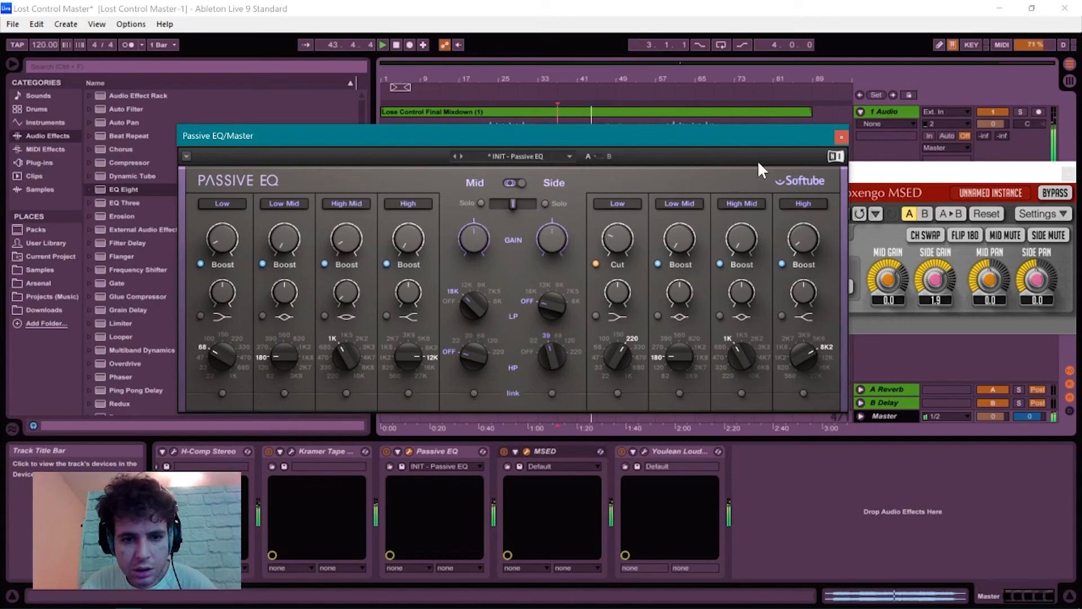
Boost Passive EQ's side High Mid band by 3.00 at 4K7.
left_click_drag(724, 138, 642, 95)
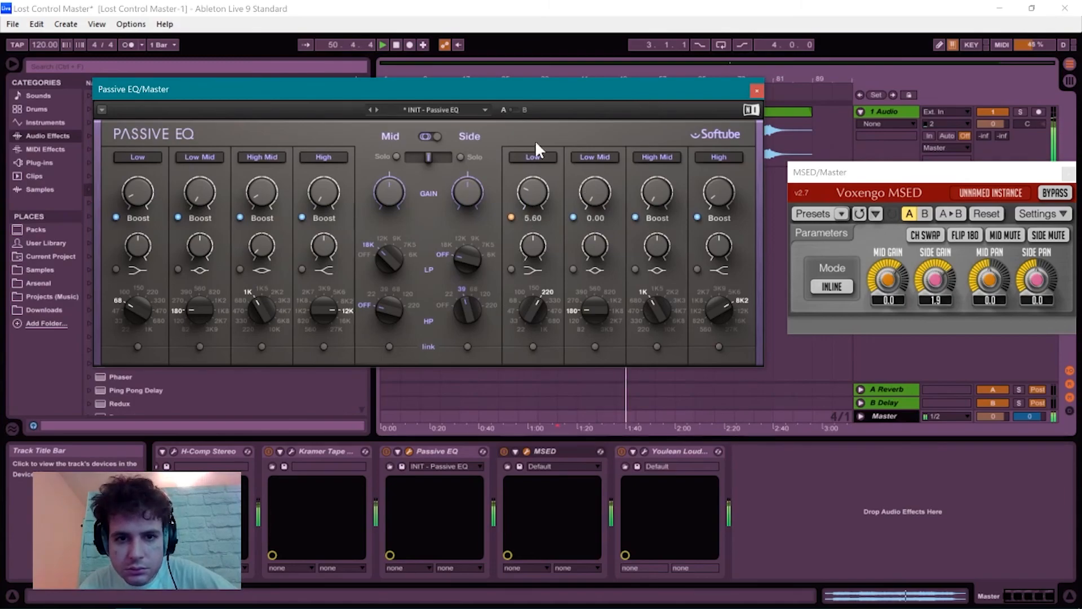
mouse_move(657, 310)
left_mouse_down()
mouse_move(658, 284)
mouse_move(657, 305)
left_mouse_up()
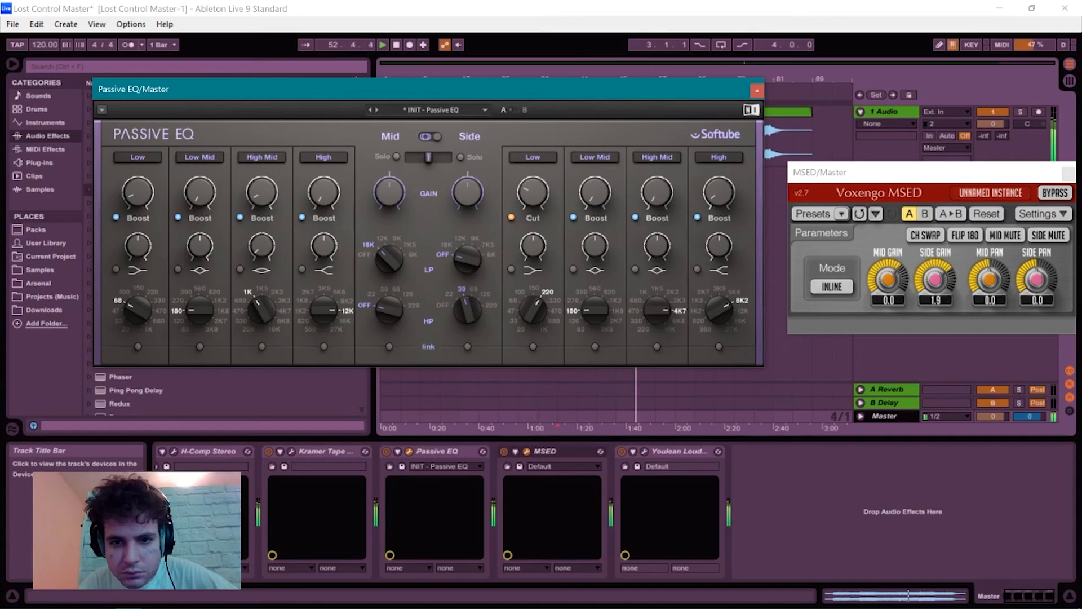
left_click_drag(652, 198, 654, 221)
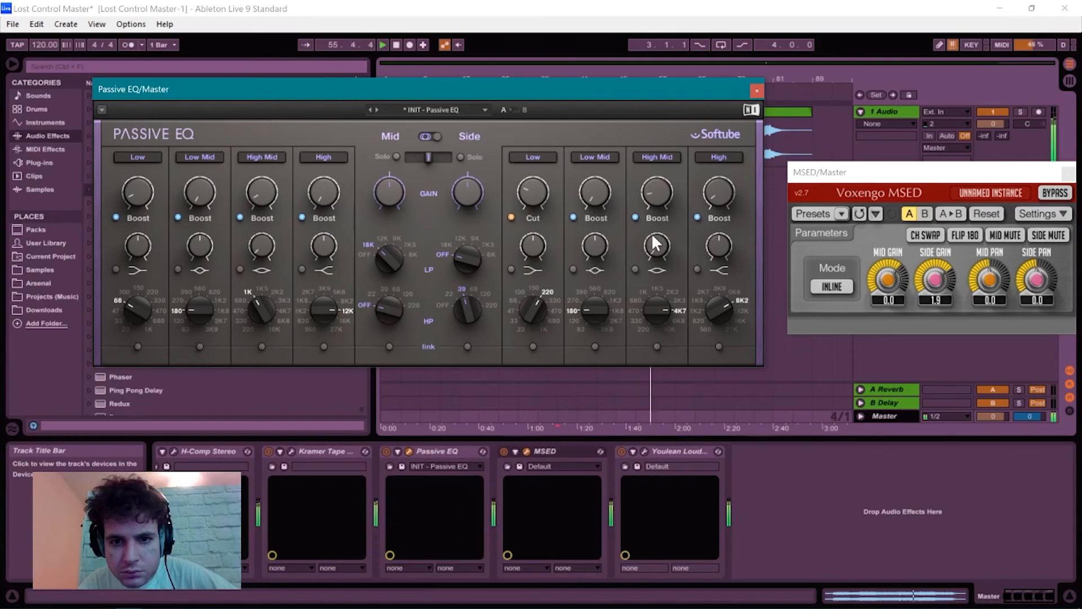
left_click_drag(647, 182, 650, 189)
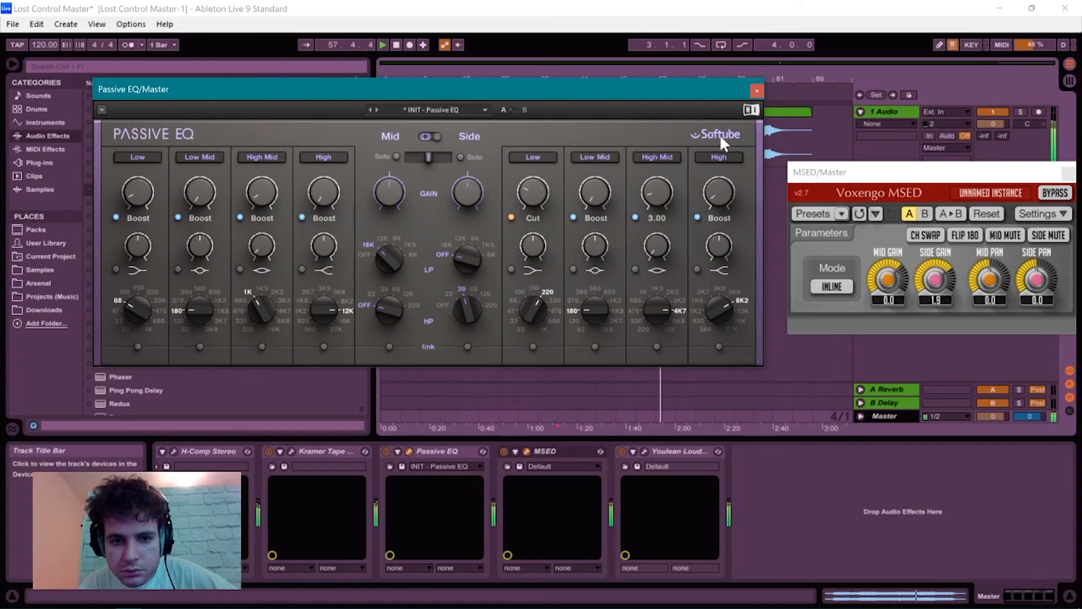
Boost Passive EQ's mid Low band by about 3.90 at 68 and set the side Low band's cut to 2.50.
left_click_drag(138, 192, 137, 186)
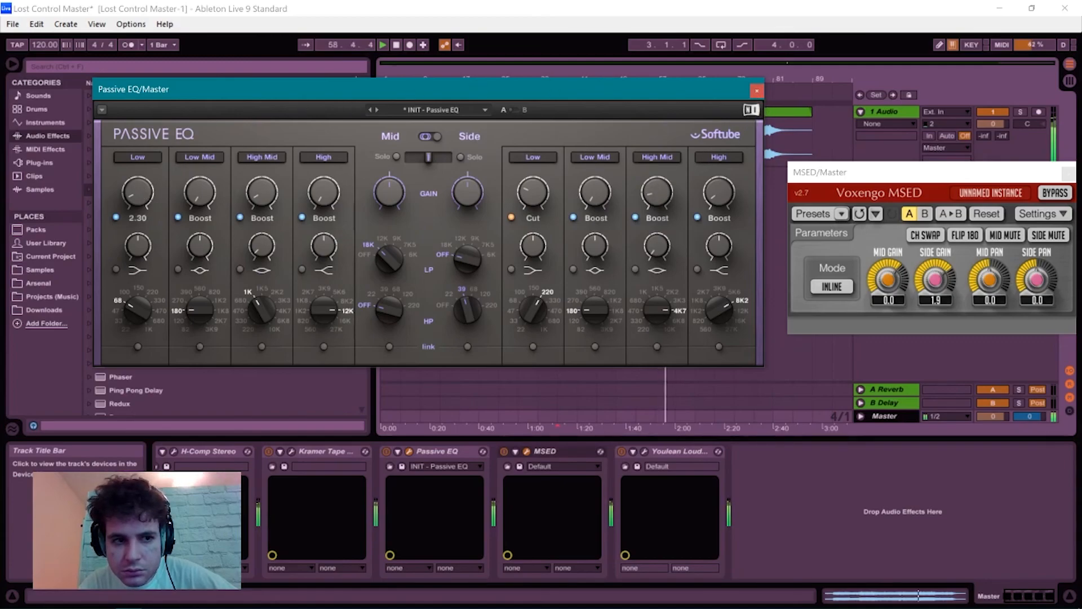
left_click_drag(136, 309, 125, 303)
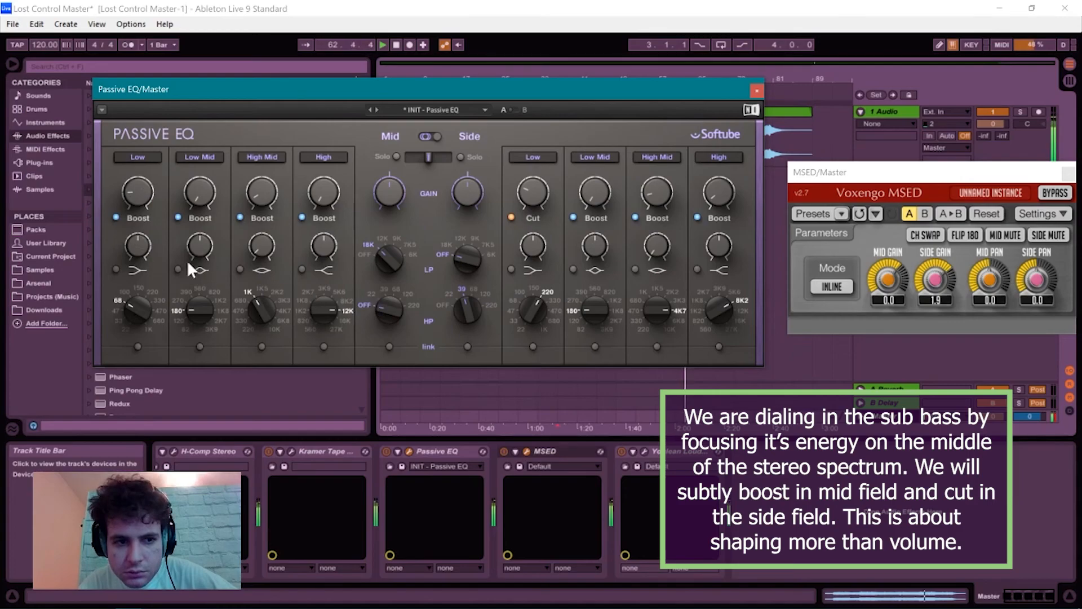
mouse_move(125, 192)
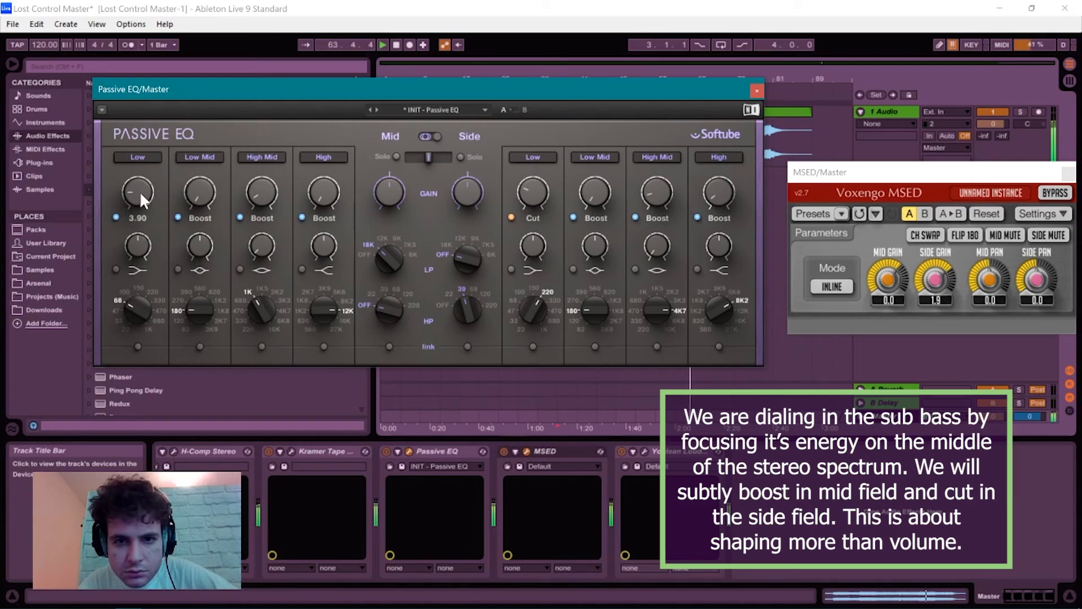
left_click_drag(138, 192, 138, 184)
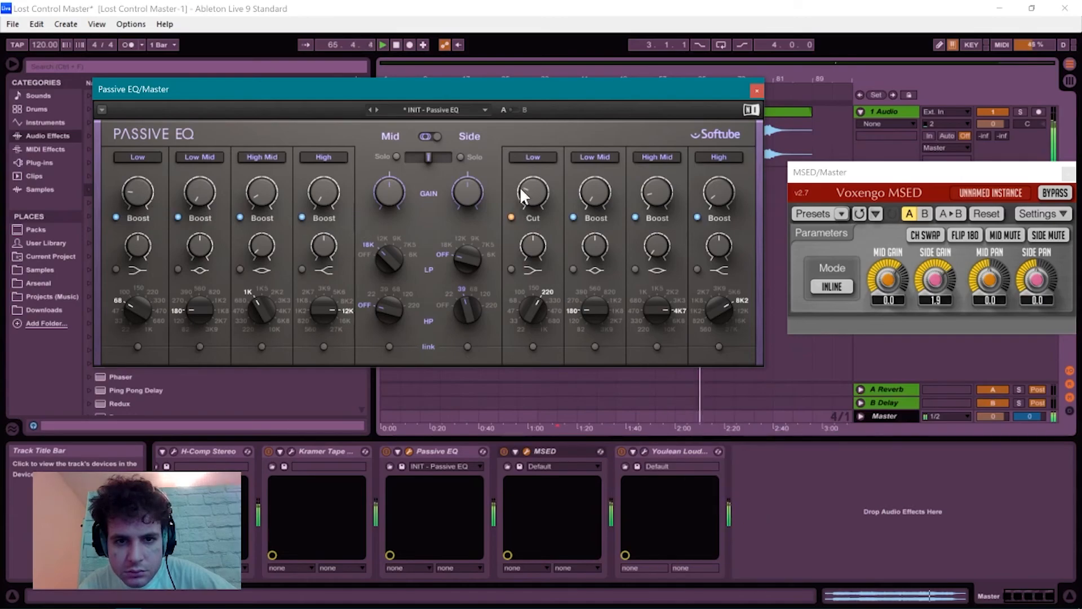
left_click_drag(533, 221, 533, 237)
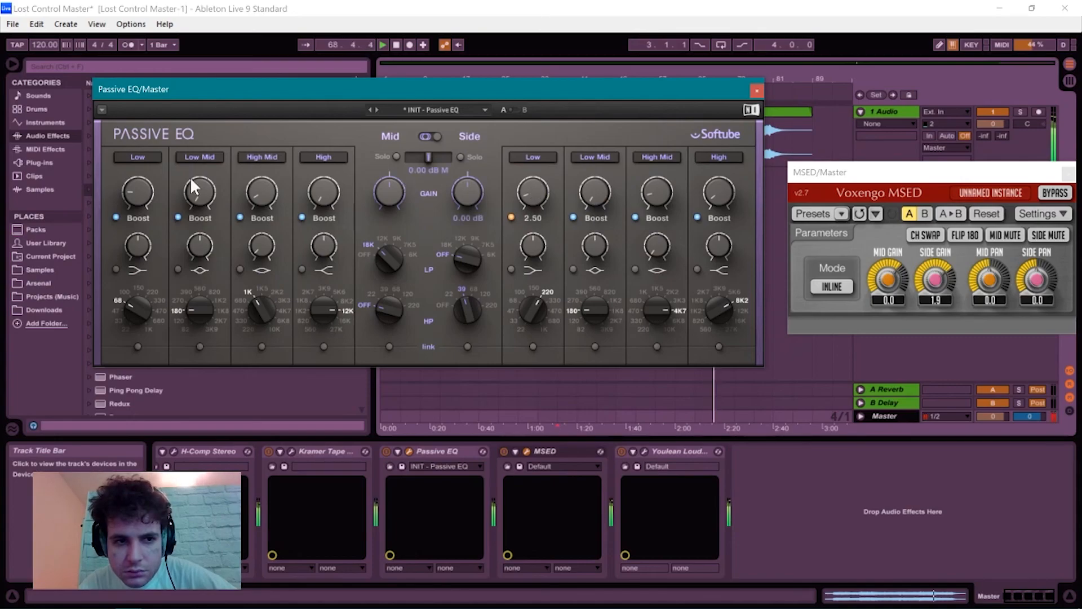
Raise the system volume to 100 and restart playback from bar 37 to listen to the low end.
key("XF86AudioRaiseVolume")
key("XF86AudioRaiseVolume")
key("XF86AudioRaiseVolume")
key("XF86AudioRaiseVolume")
key("XF86AudioRaiseVolume")
key("XF86AudioRaiseVolume")
key("XF86AudioRaiseVolume")
key("XF86AudioRaiseVolume")
key("XF86AudioRaiseVolume")
key("XF86AudioRaiseVolume")
key("XF86AudioRaiseVolume")
key("XF86AudioRaiseVolume")
key("XF86AudioRaiseVolume")
key("XF86AudioRaiseVolume")
key("XF86AudioRaiseVolume")
key("XF86AudioRaiseVolume")
key("XF86AudioRaiseVolume")
key("XF86AudioRaiseVolume")
key("XF86AudioRaiseVolume")
key("XF86AudioRaiseVolume")
key("XF86AudioRaiseVolume")
key("space")
key("space")
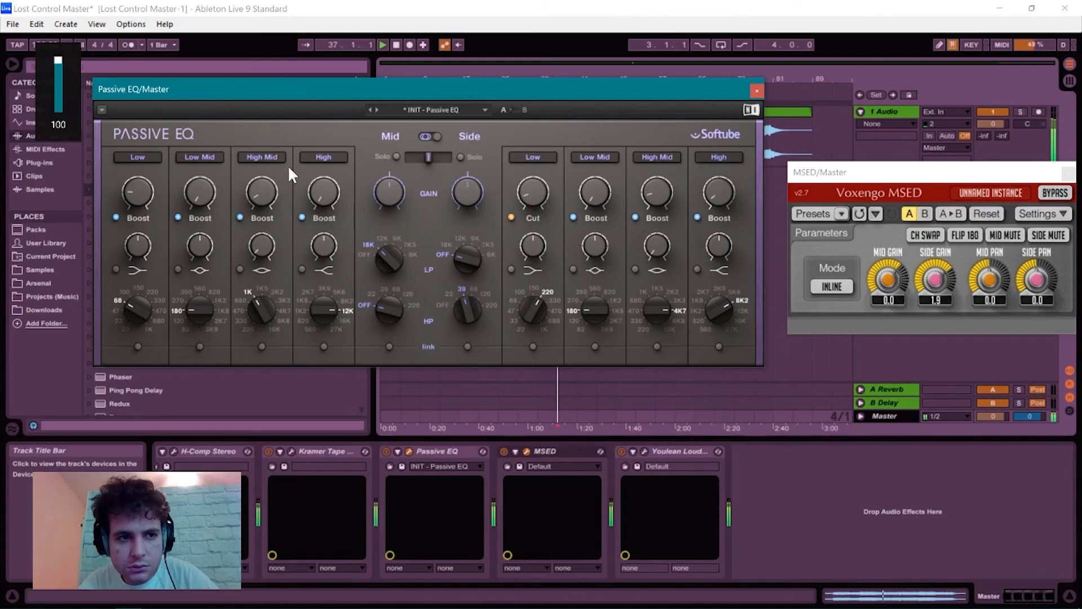
Slightly reduce the mid Low band's boost in Passive EQ and turn the system volume down a little.
mouse_move(137, 192)
left_click_drag(137, 192, 137, 194)
key("XF86AudioLowerVolume")
key("XF86AudioLowerVolume")
key("XF86AudioLowerVolume")
key("XF86AudioLowerVolume")
key("XF86AudioLowerVolume")
Boost Passive EQ's mid Low Mid band and cut its side Low Mid band by 0.80, both at 180, and close its window.
left_click_drag(186, 300, 186, 294)
left_click_drag(198, 194, 197, 163)
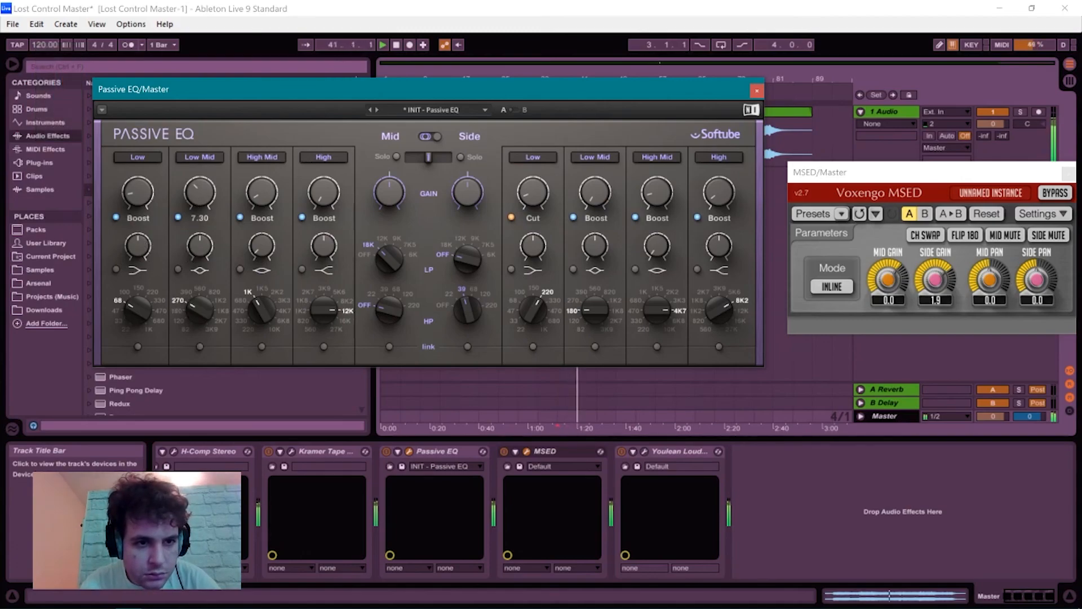
left_click_drag(199, 310, 200, 315)
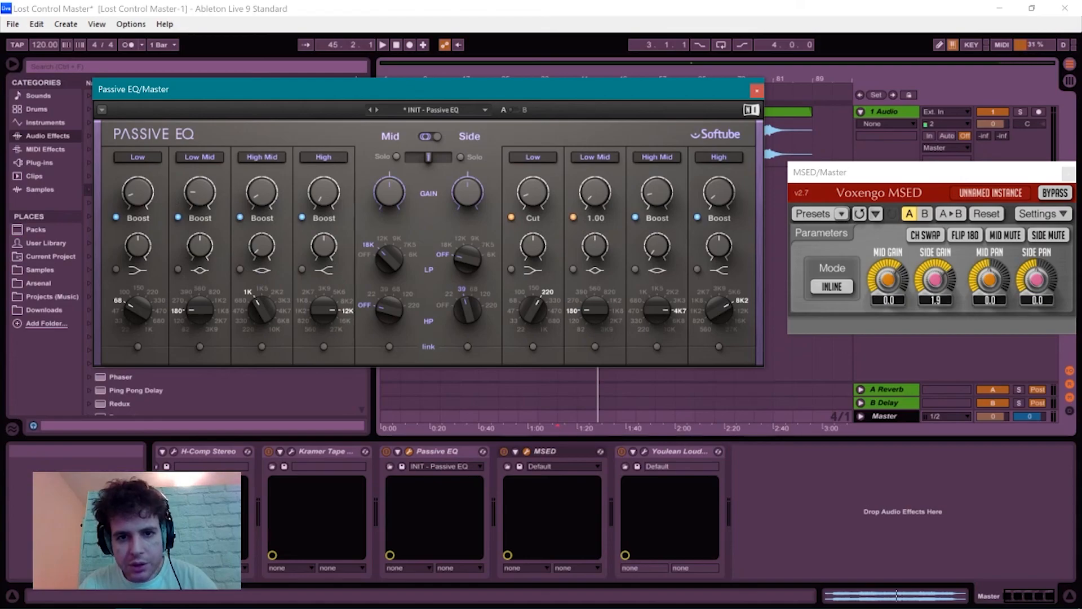
left_click_drag(595, 209, 595, 197)
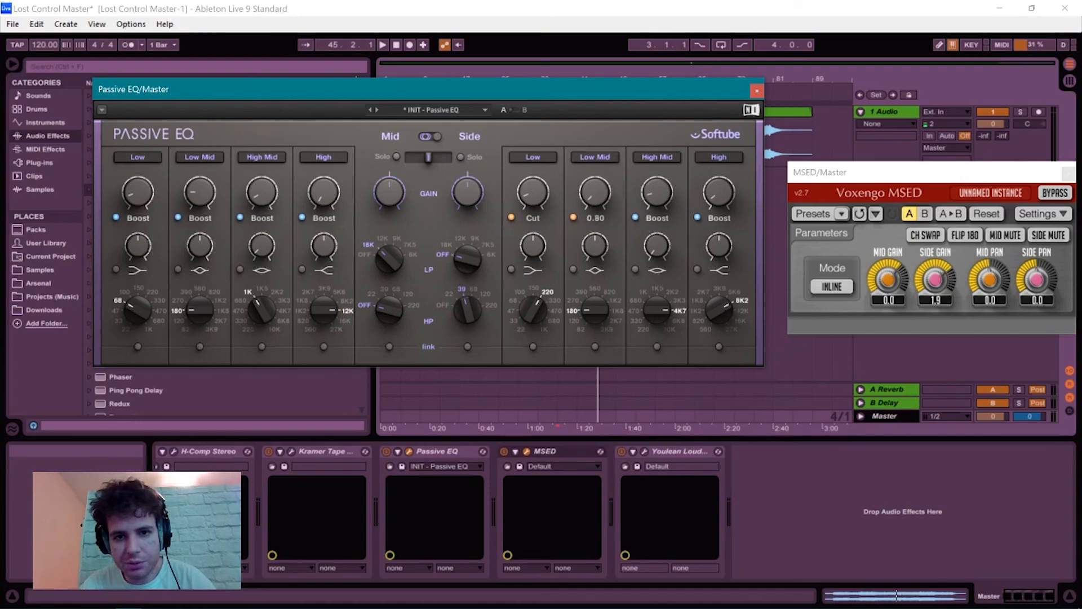
left_click(753, 85)
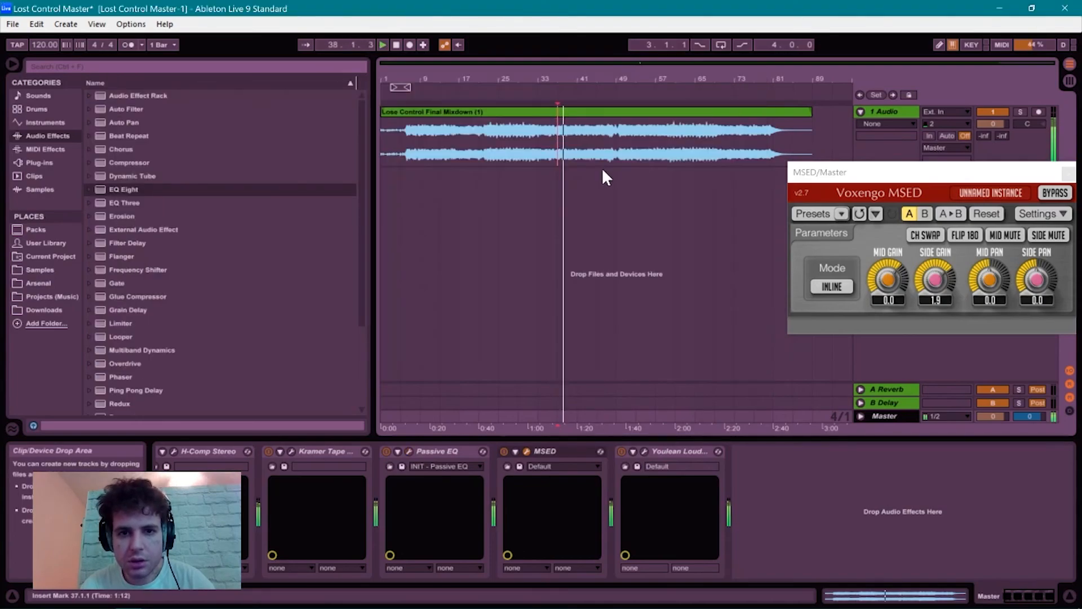
Turn the system volume well down and bring it back up slightly while the mixdown plays from bar 37.
key("XF86AudioLowerVolume")
key("XF86AudioLowerVolume")
key("XF86AudioLowerVolume")
key("XF86AudioLowerVolume")
key("XF86AudioLowerVolume")
key("XF86AudioLowerVolume")
key("XF86AudioLowerVolume")
key("XF86AudioLowerVolume")
key("XF86AudioLowerVolume")
key("XF86AudioLowerVolume")
key("XF86AudioLowerVolume")
key("XF86AudioLowerVolume")
key("XF86AudioLowerVolume")
key("XF86AudioLowerVolume")
key("XF86AudioLowerVolume")
key("XF86AudioLowerVolume")
key("XF86AudioLowerVolume")
key("XF86AudioLowerVolume")
key("XF86AudioLowerVolume")
key("XF86AudioLowerVolume")
key("XF86AudioLowerVolume")
key("XF86AudioLowerVolume")
key("XF86AudioRaiseVolume")
key("XF86AudioRaiseVolume")
key("XF86AudioRaiseVolume")
key("XF86AudioRaiseVolume")
key("XF86AudioRaiseVolume")
key("XF86AudioRaiseVolume")
Move the MSED window and switch to Session View to check the Master track's peak level during playback.
left_click_drag(953, 169, 807, 167)
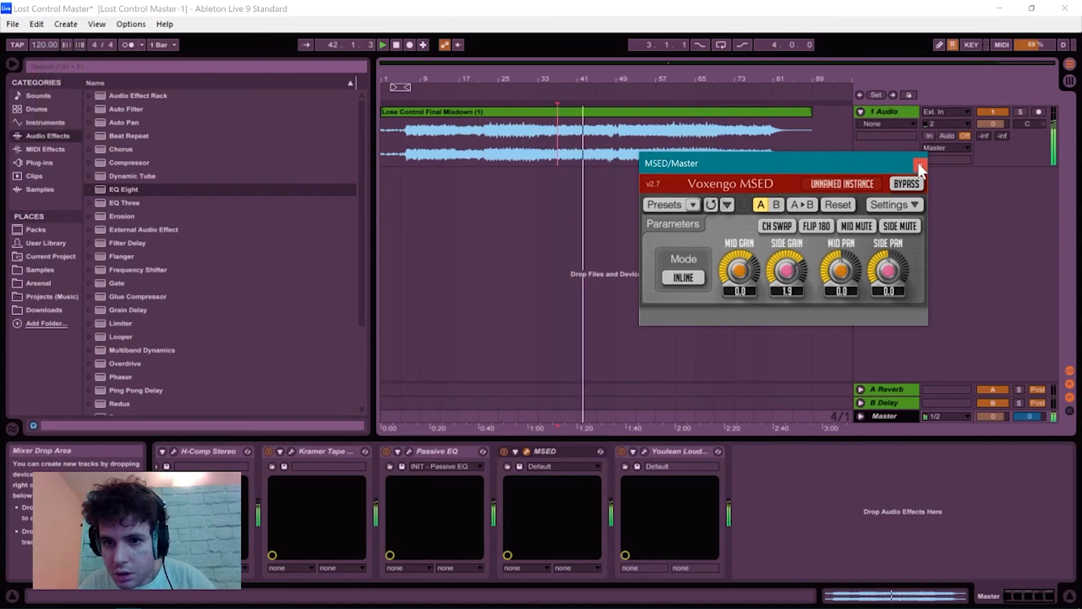
key("Tab")
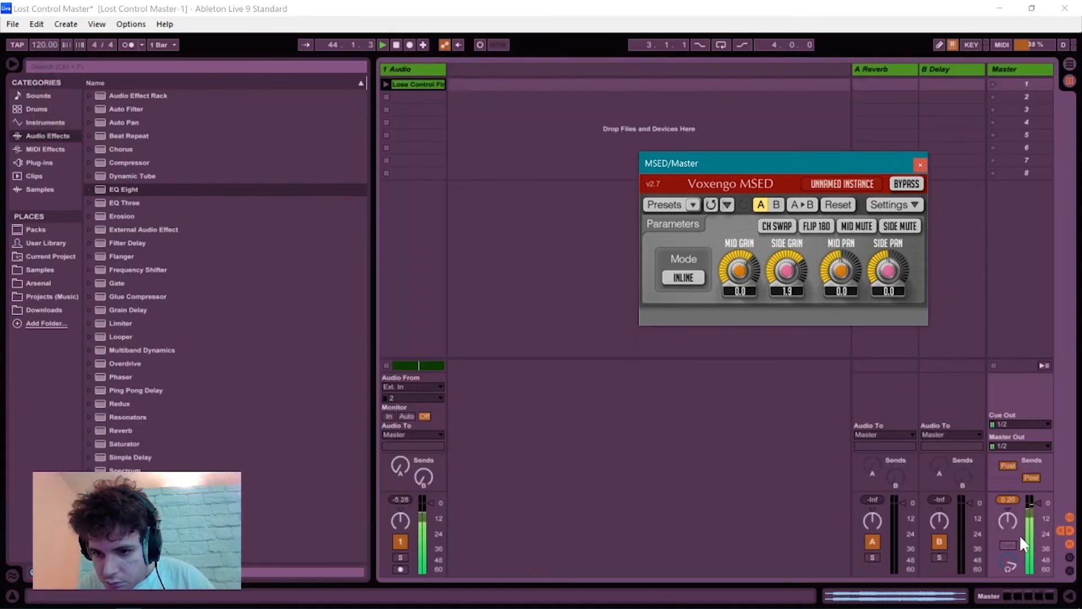
key("space")
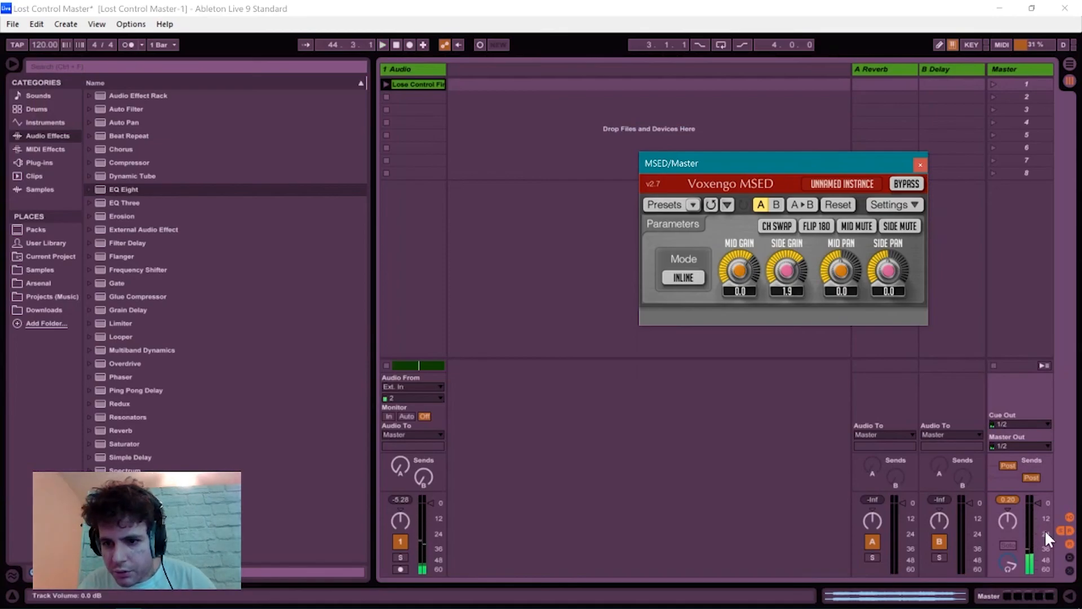
key("space")
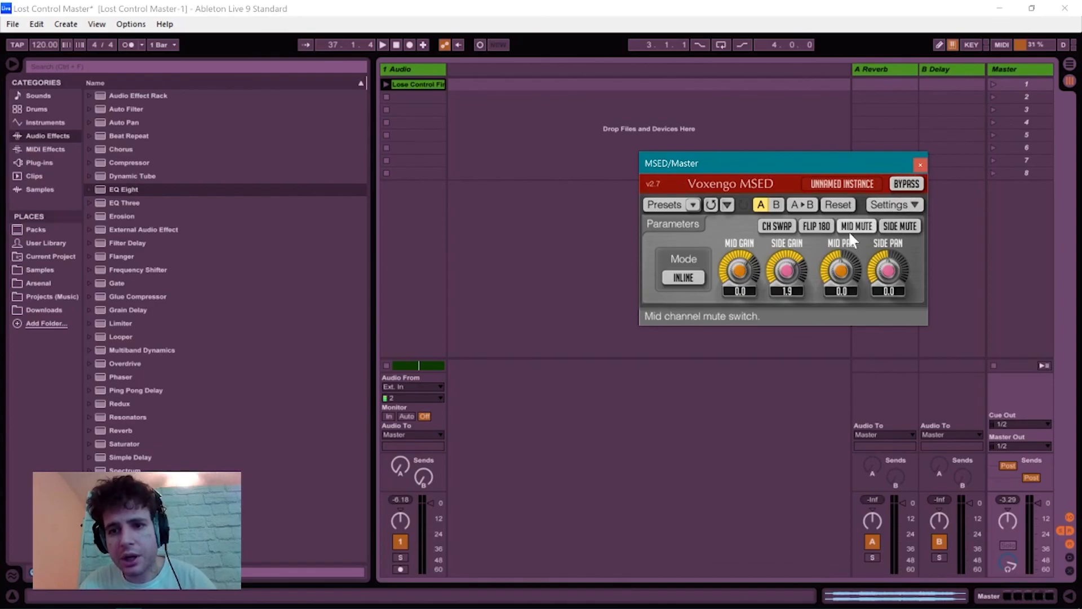
Mute MSED's mid channel and play the mixdown from bar 21 in Arrangement View to hear only the side signal.
left_click(863, 225)
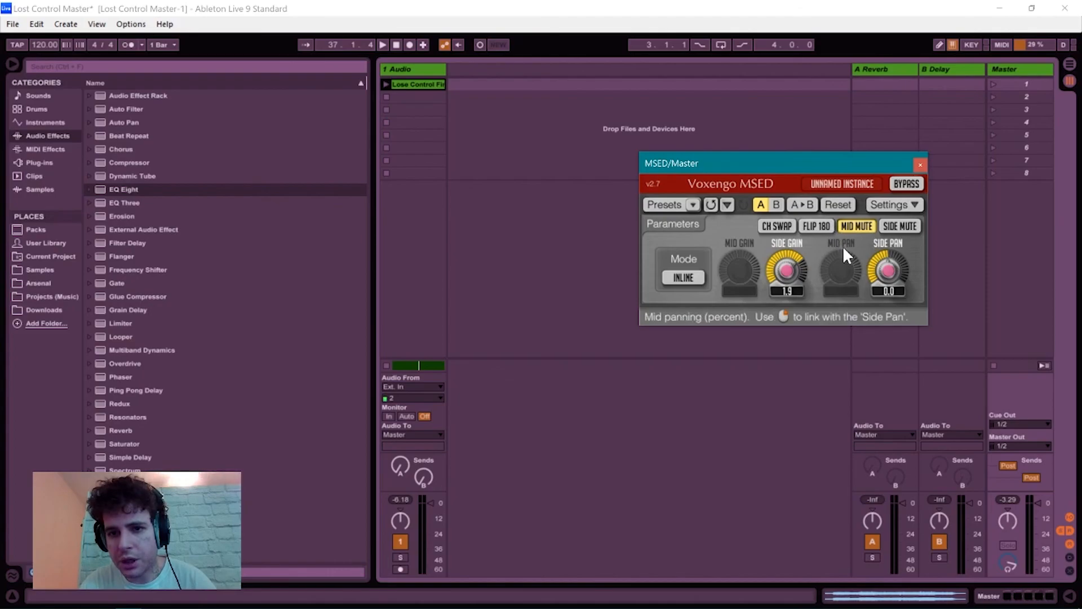
key("Tab")
key("space")
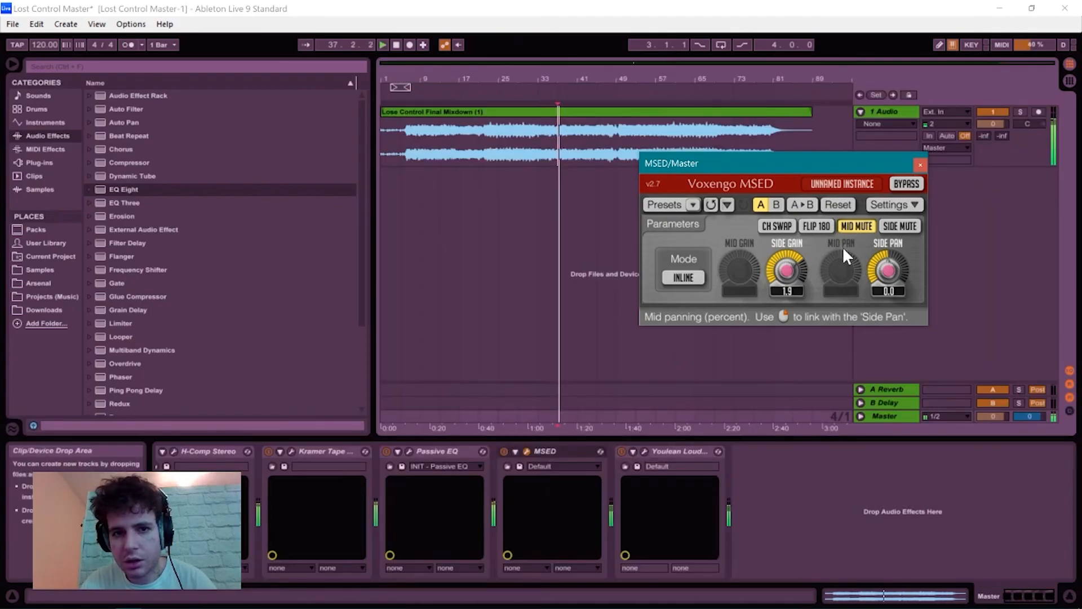
left_click(473, 134)
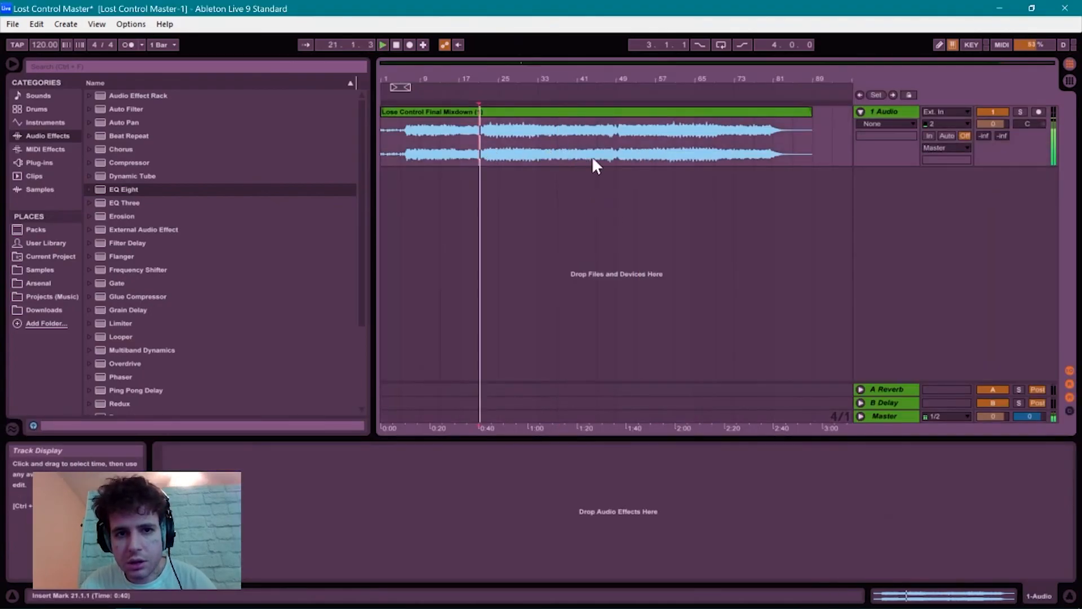
left_click(895, 411)
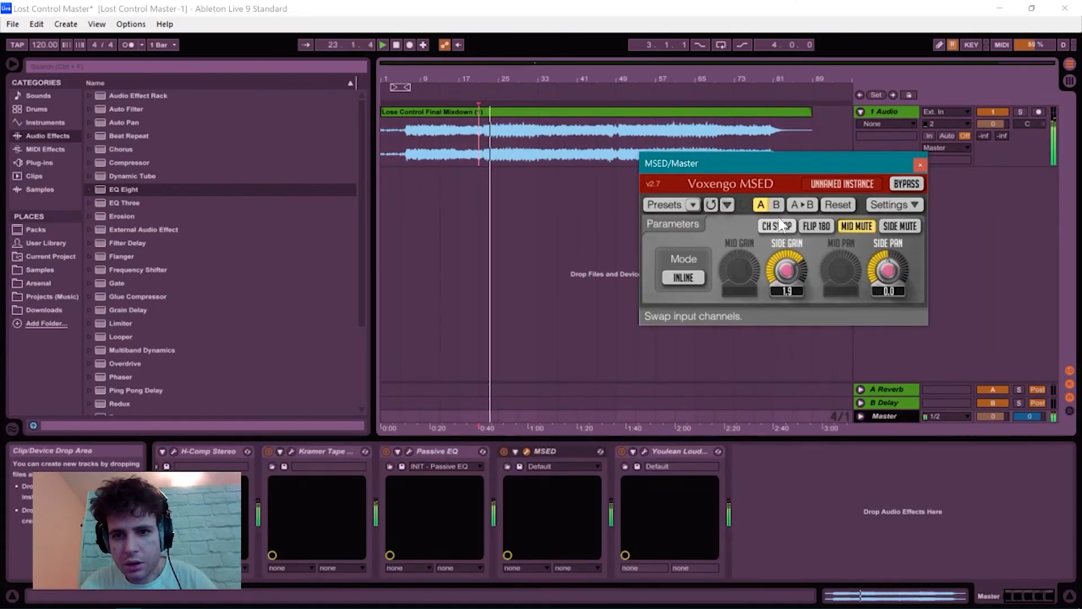
Listen to the mid signal alone by muting MSED's side channel, restore both channels, and close the MSED window.
left_click(868, 227)
left_click(889, 227)
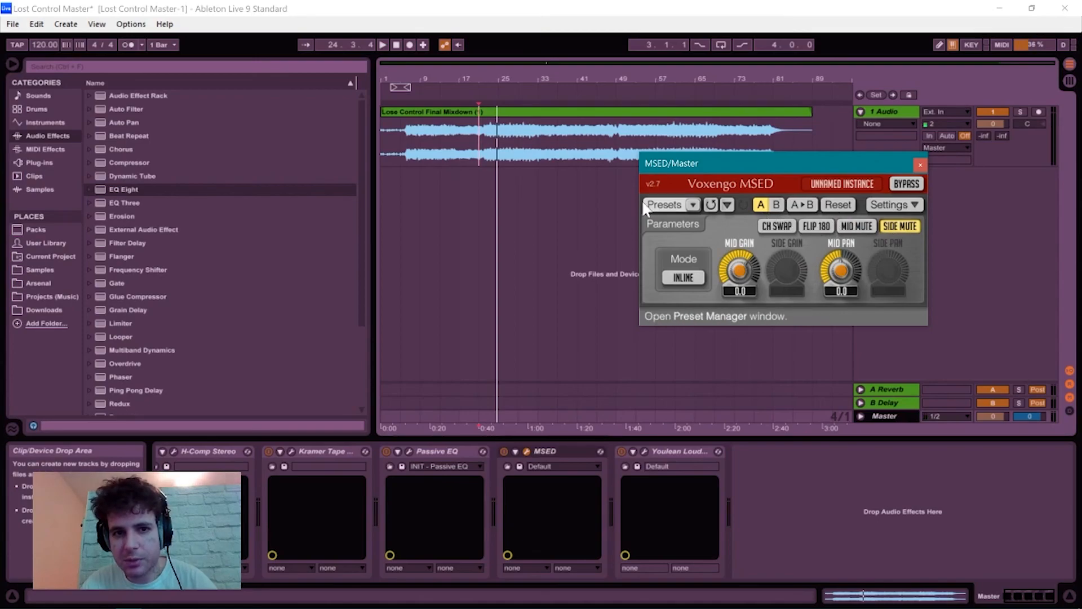
key("space")
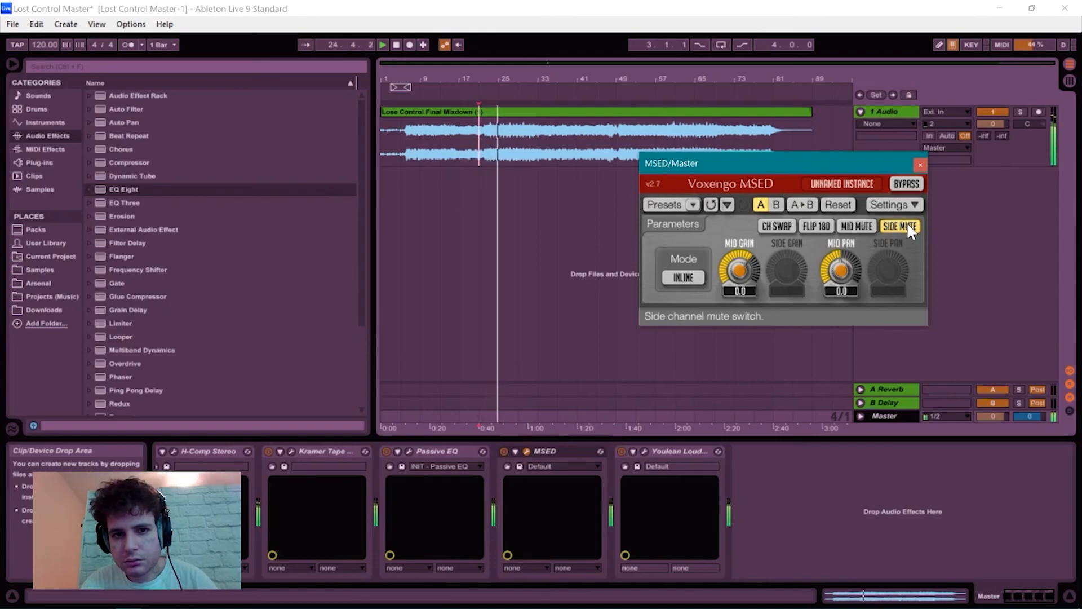
left_click(905, 226)
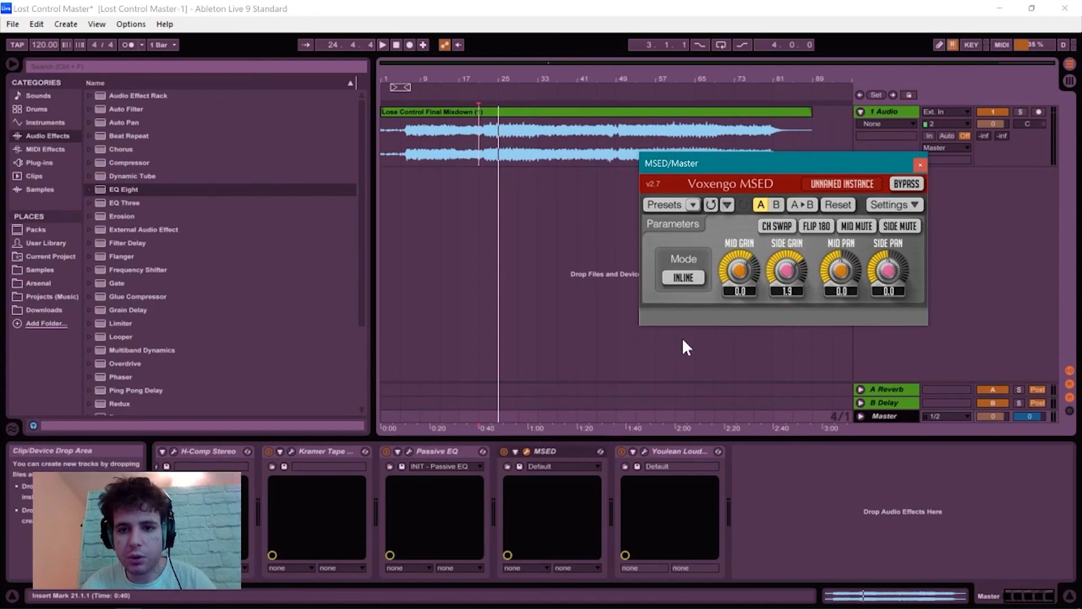
left_click(921, 164)
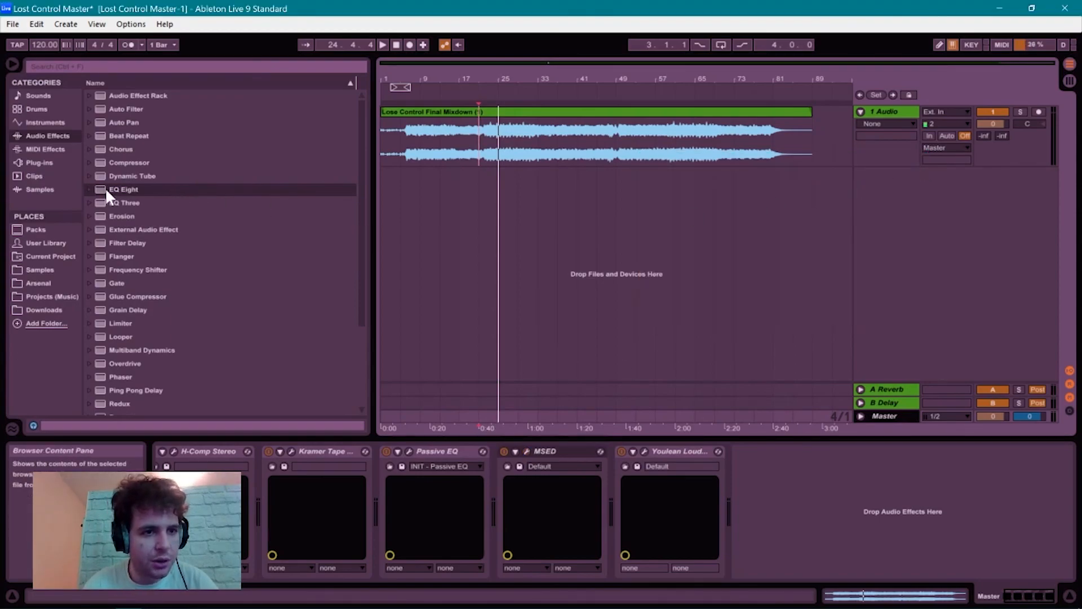
Insert the Waves L1+ Ultramaximizer Stereo plug-in on the Master track between MSED and the Youlean loudness meter, and close its window.
left_click(54, 161)
scroll(184, 267, "down", 3)
scroll(184, 267, "down", 5)
scroll(184, 267, "up", 6)
scroll(141, 176, "up", 2)
left_click(91, 178)
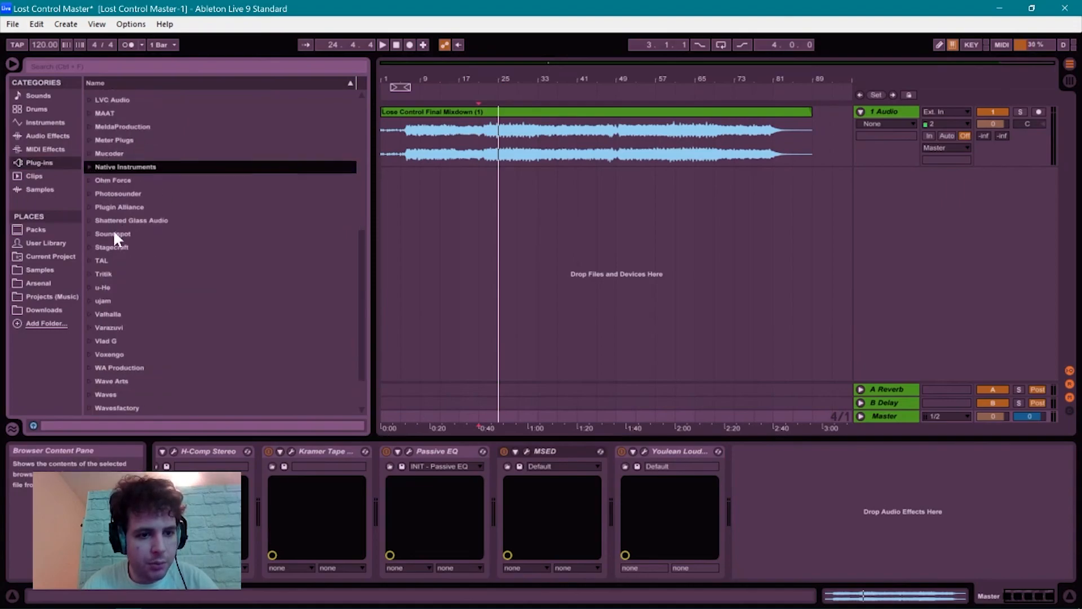
scroll(112, 229, "down", 2)
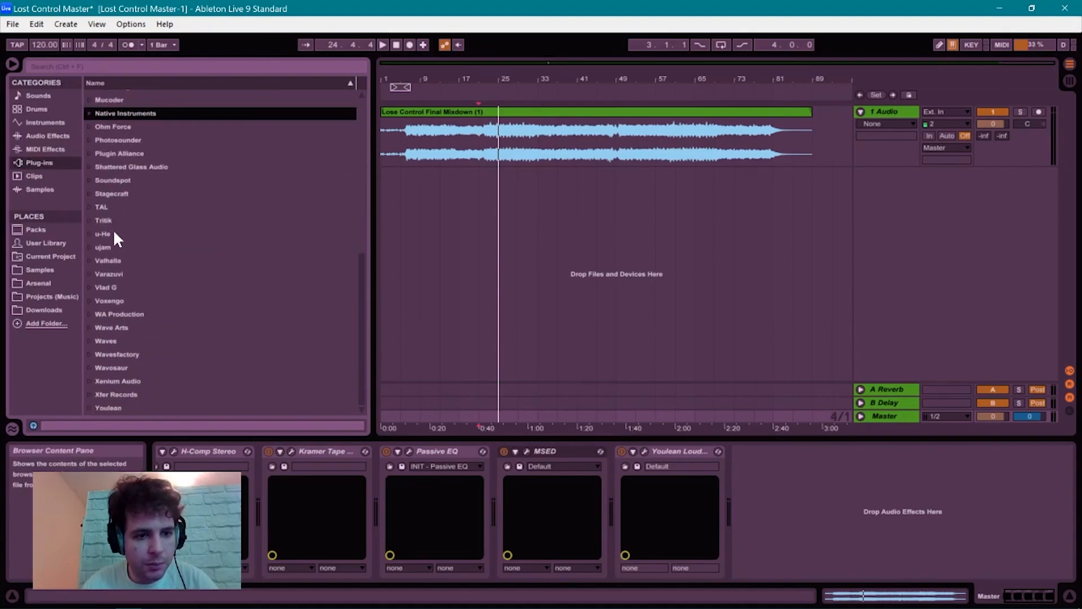
left_click(87, 340)
scroll(141, 380, "down", 5)
scroll(141, 380, "down", 5)
scroll(205, 292, "down", 12)
scroll(207, 294, "down", 4)
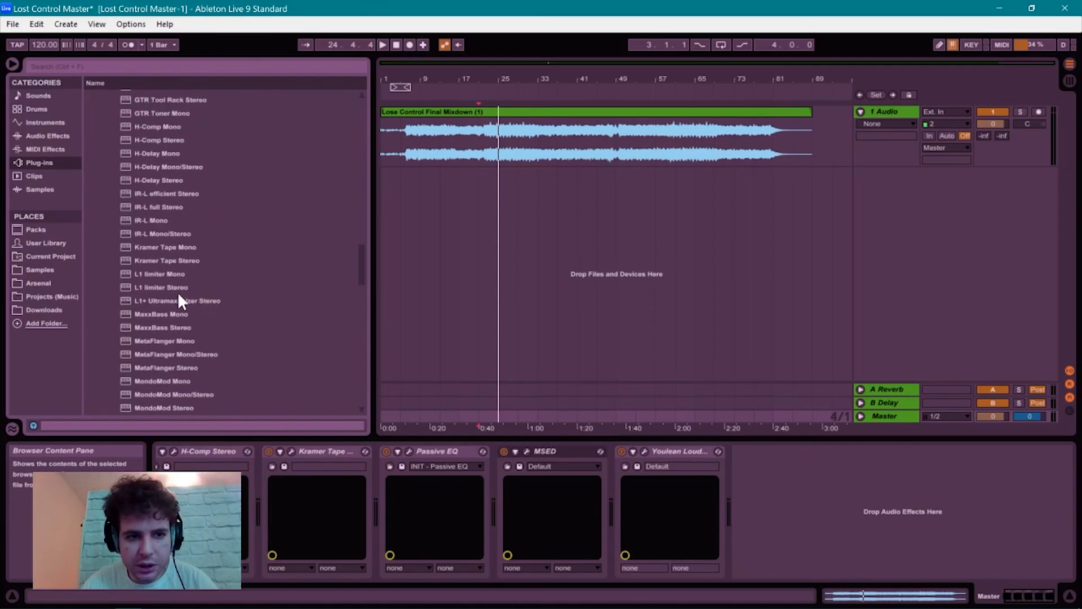
left_click(182, 299)
left_click_drag(498, 434, 610, 464)
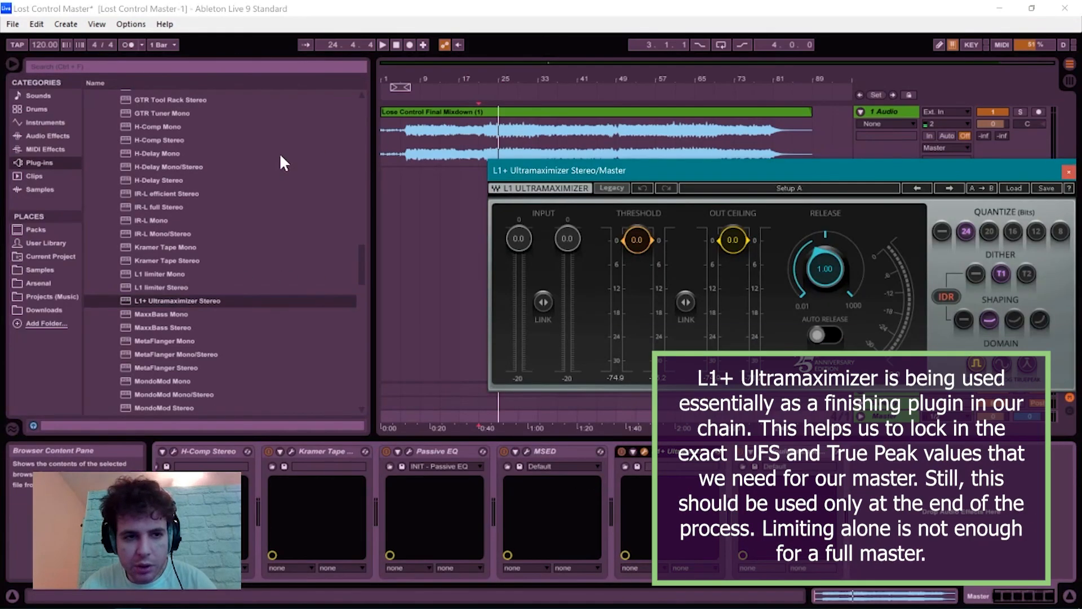
left_click_drag(671, 170, 325, 100)
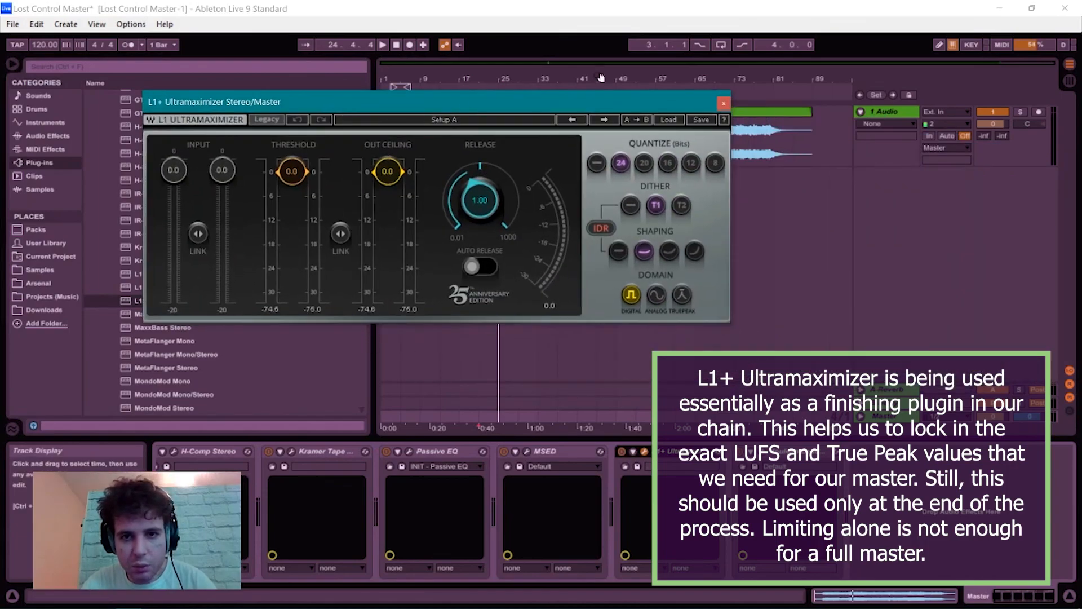
left_click(724, 104)
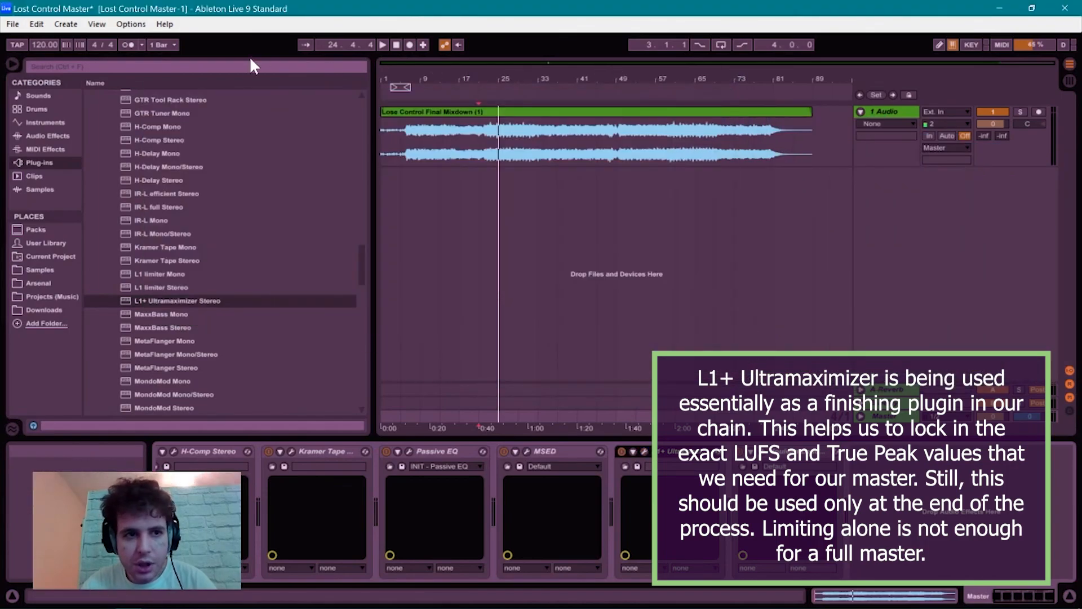
Add MeterPlugs Loudness Penalty x64 at the end of the Master chain and reopen the L1+ Ultramaximizer window.
left_click(236, 67)
type("mete")
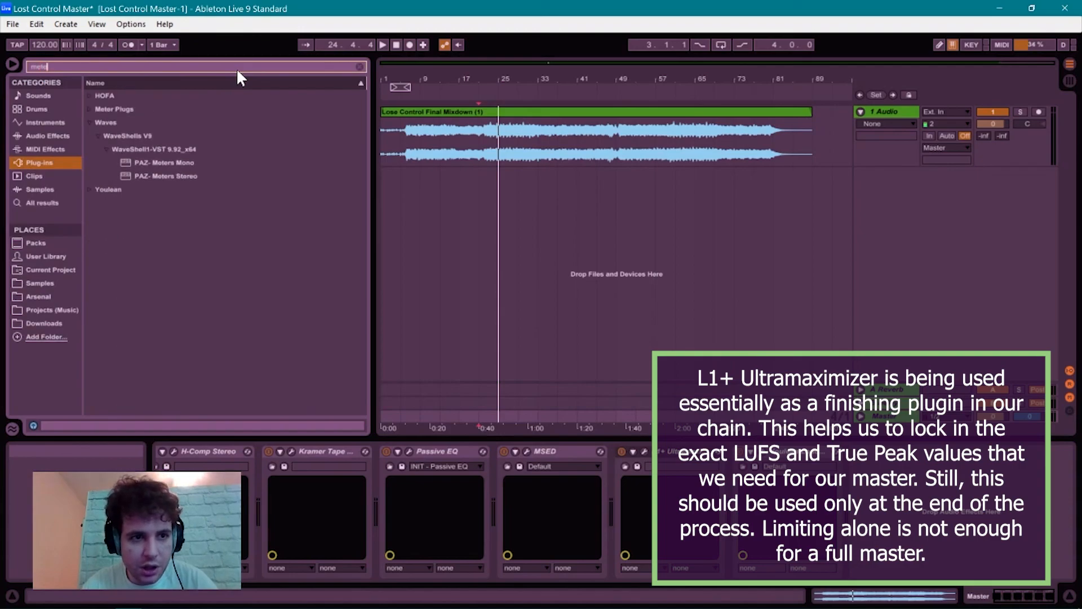
left_click(92, 109)
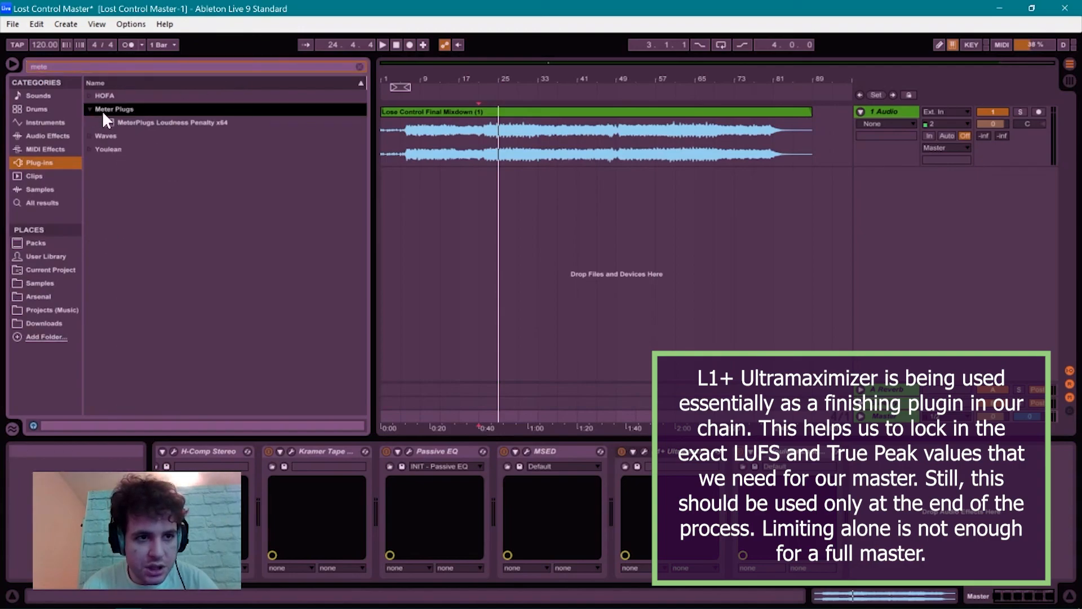
left_click(154, 123)
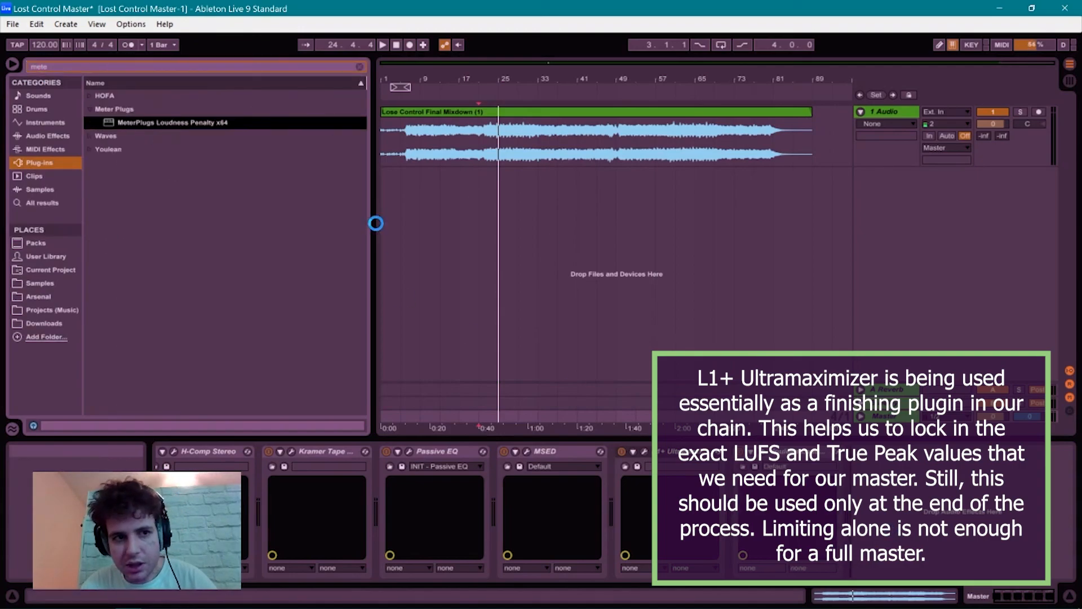
left_click(360, 66)
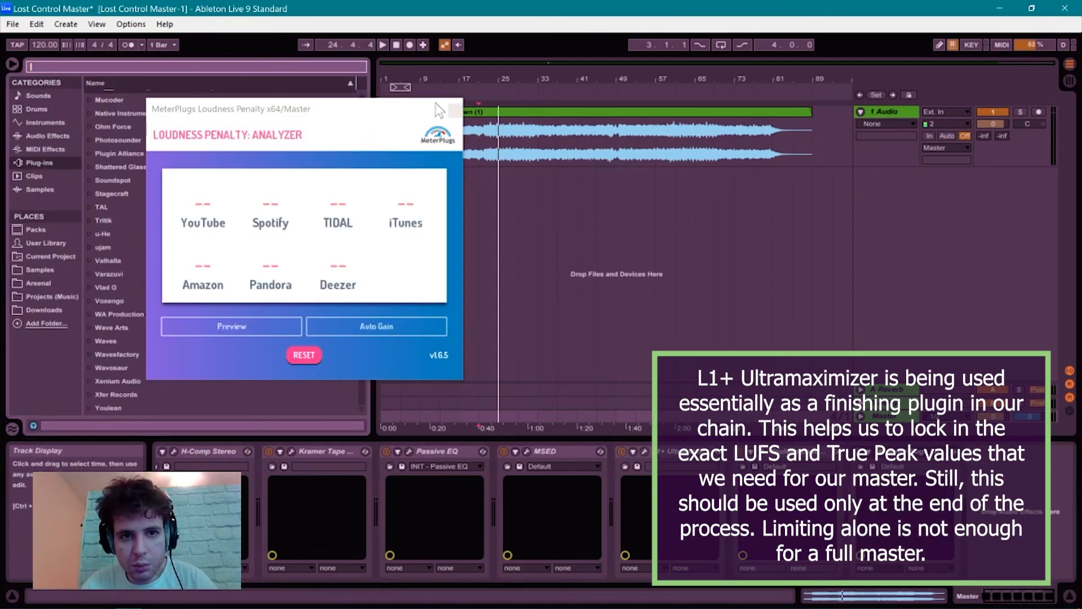
left_click(455, 110)
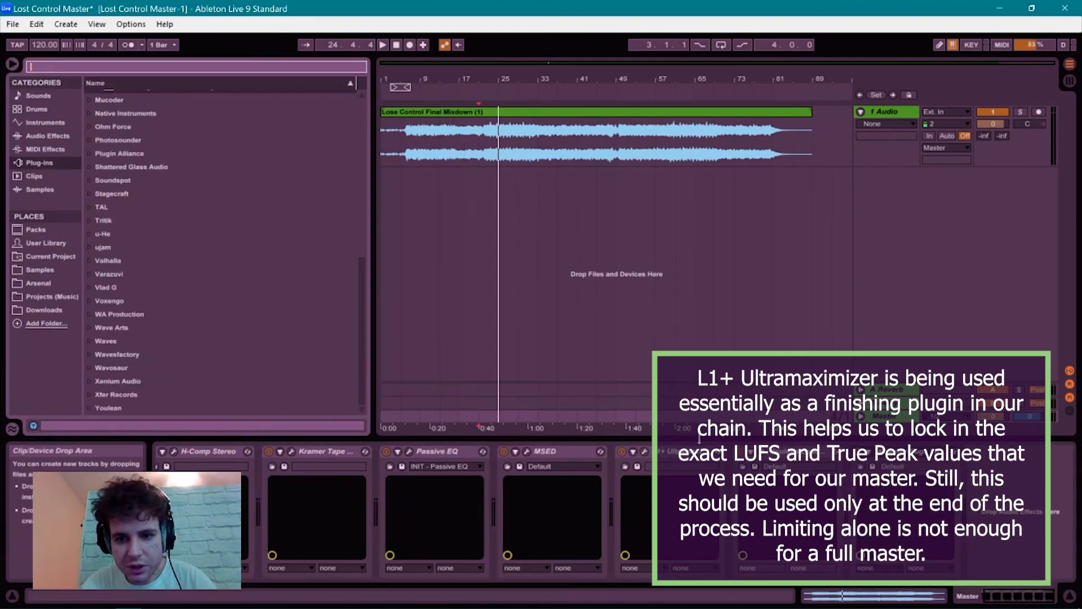
left_click(642, 451)
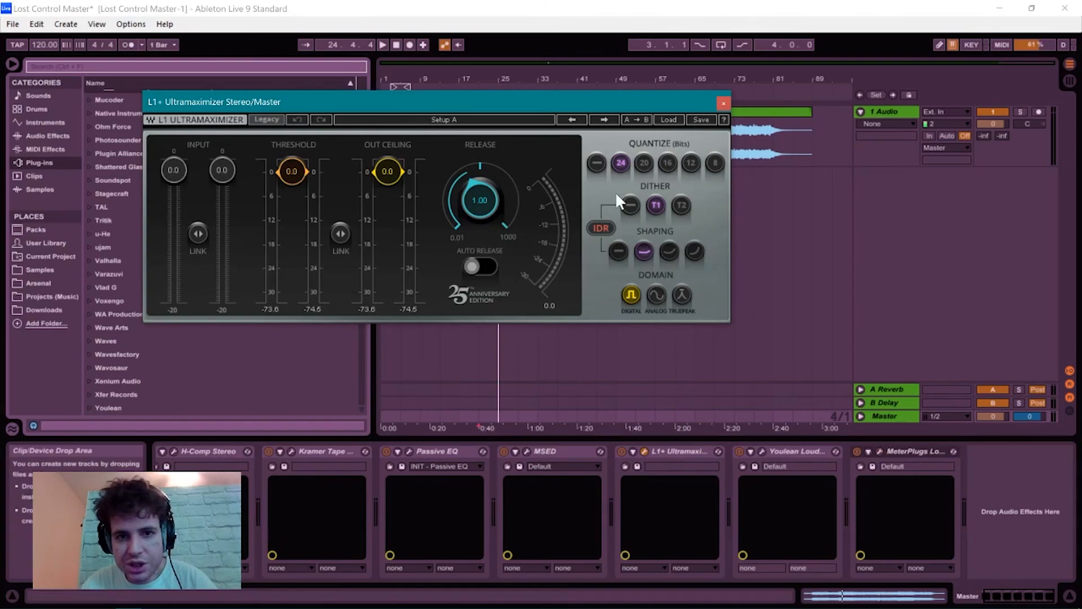
Try L1+ Ultramaximizer's "16bit pre-master (edit-ready)" preset with quantization set to 24 bits.
left_click(676, 122)
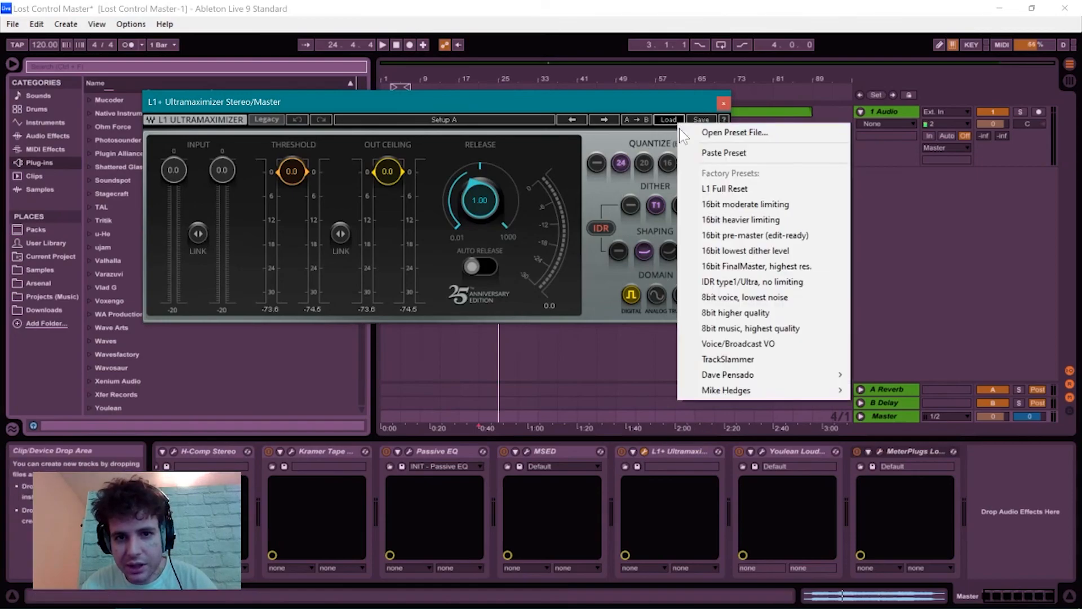
left_click(744, 237)
left_click(620, 164)
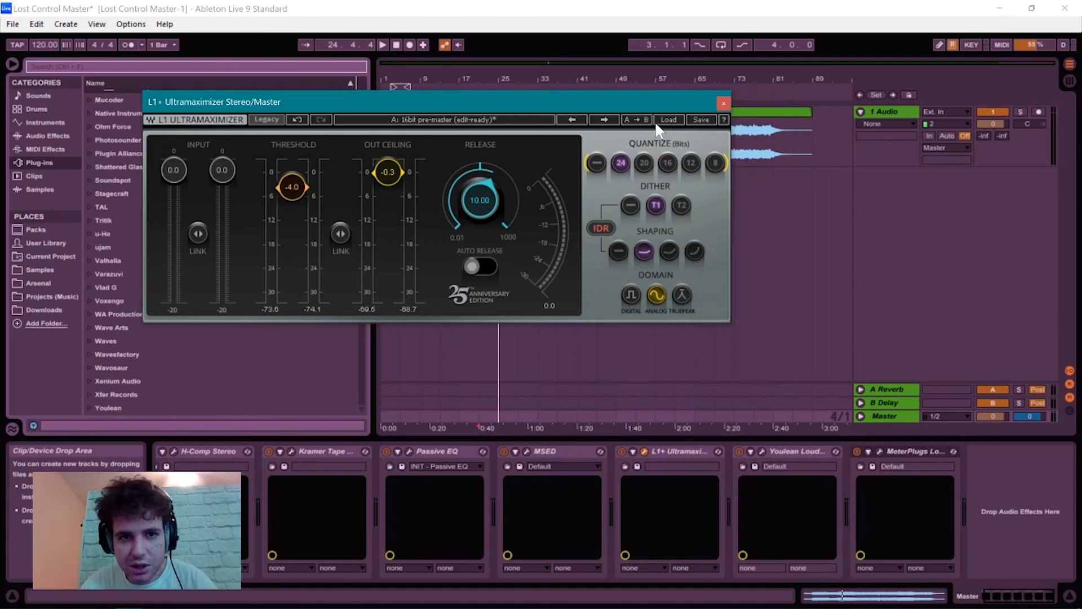
Load L1+ Ultramaximizer's "16bit FinalMaster, highest res." preset and set quantization to 24 bits.
left_click(672, 119)
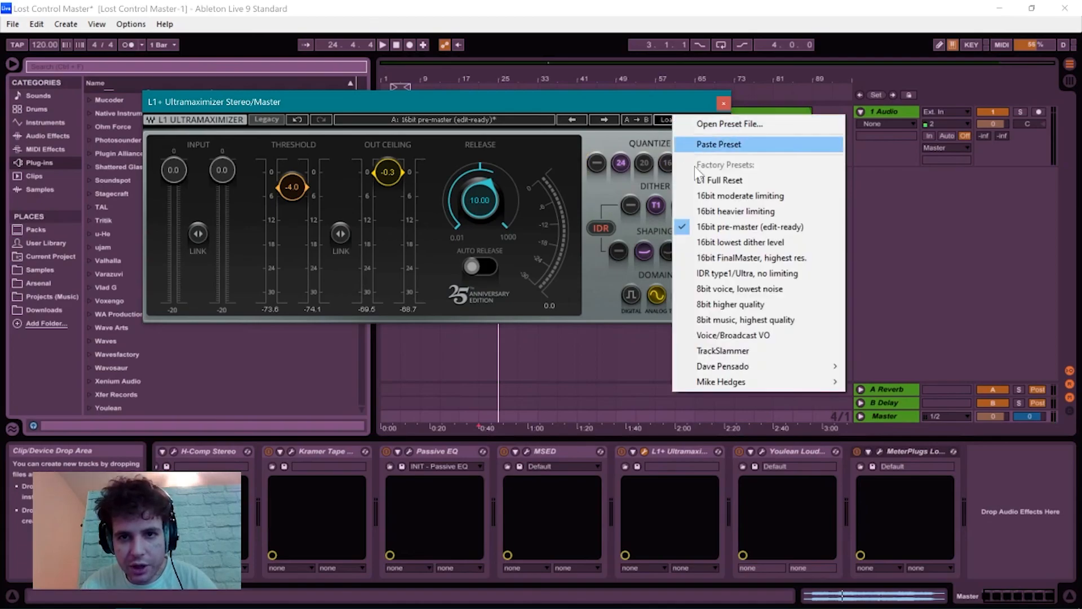
left_click(740, 257)
left_click(617, 159)
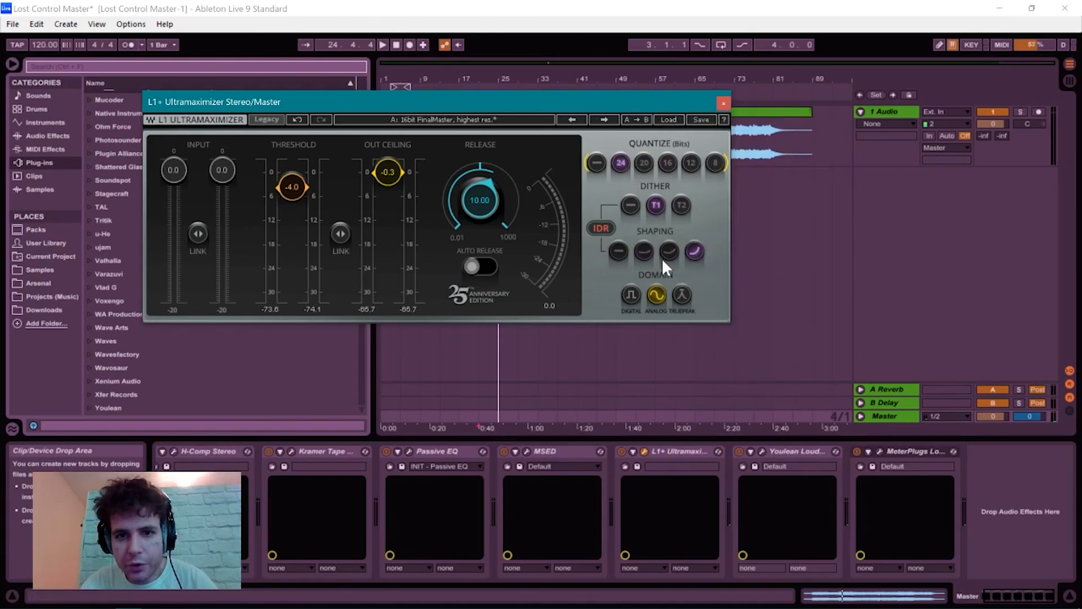
Set L1+ Ultramaximizer's threshold to -3.6 and its out ceiling to 0.0.
left_click_drag(293, 186, 293, 184)
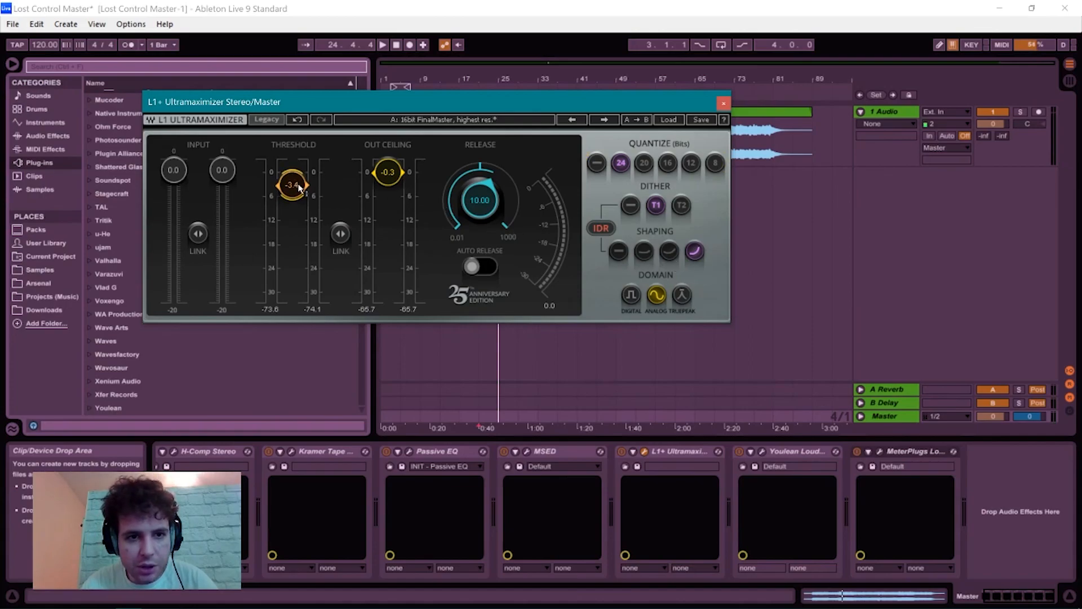
left_click_drag(404, 184, 404, 182)
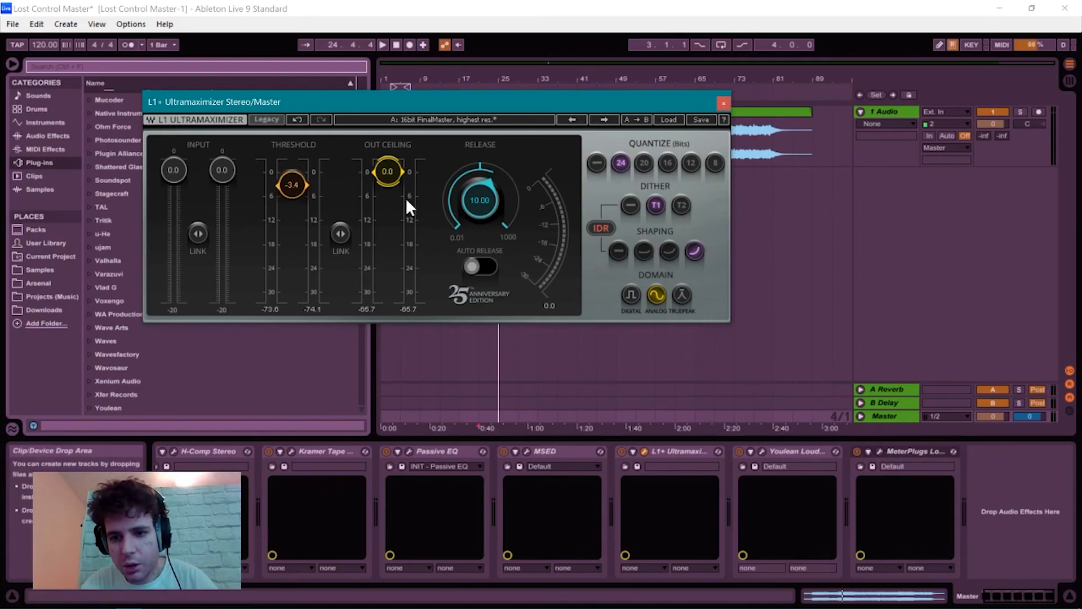
mouse_move(387, 172)
left_mouse_down()
mouse_move(387, 195)
mouse_move(388, 172)
left_mouse_up()
mouse_move(292, 185)
left_mouse_down()
mouse_move(293, 292)
mouse_move(293, 185)
left_mouse_up()
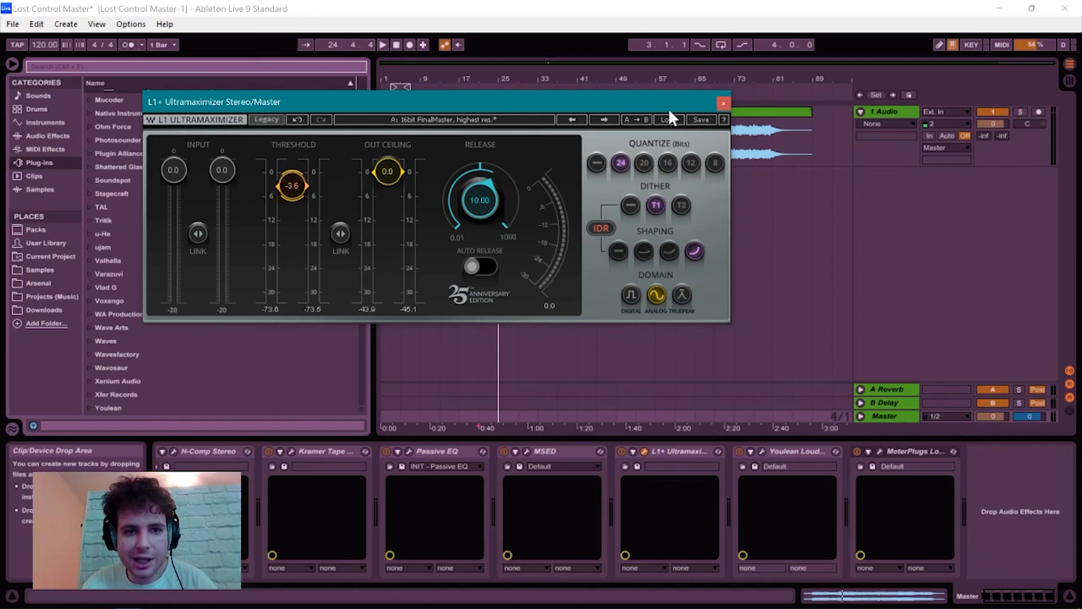
Play the mixdown from bar 21 and check the streaming-platform values in Loudness Penalty, placed clear of the limiter's controls.
key("space")
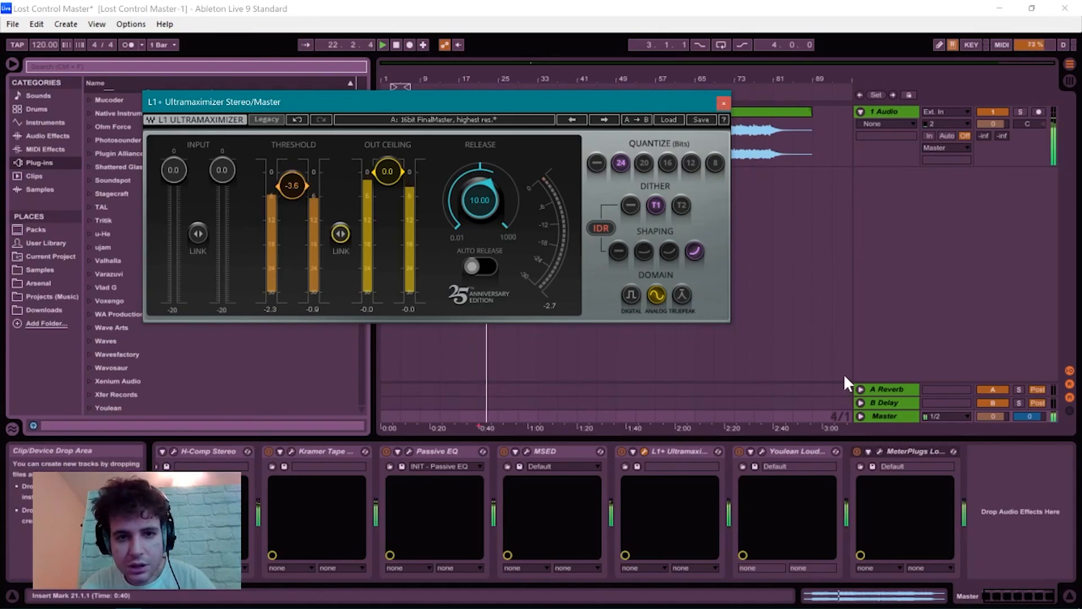
left_click(881, 454)
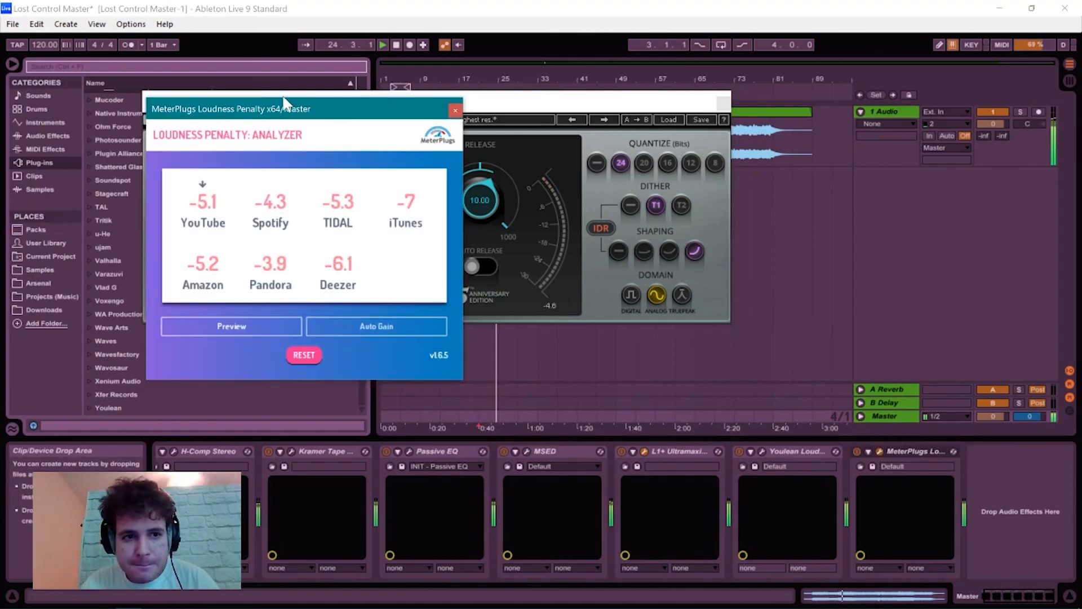
left_click_drag(284, 104, 688, 150)
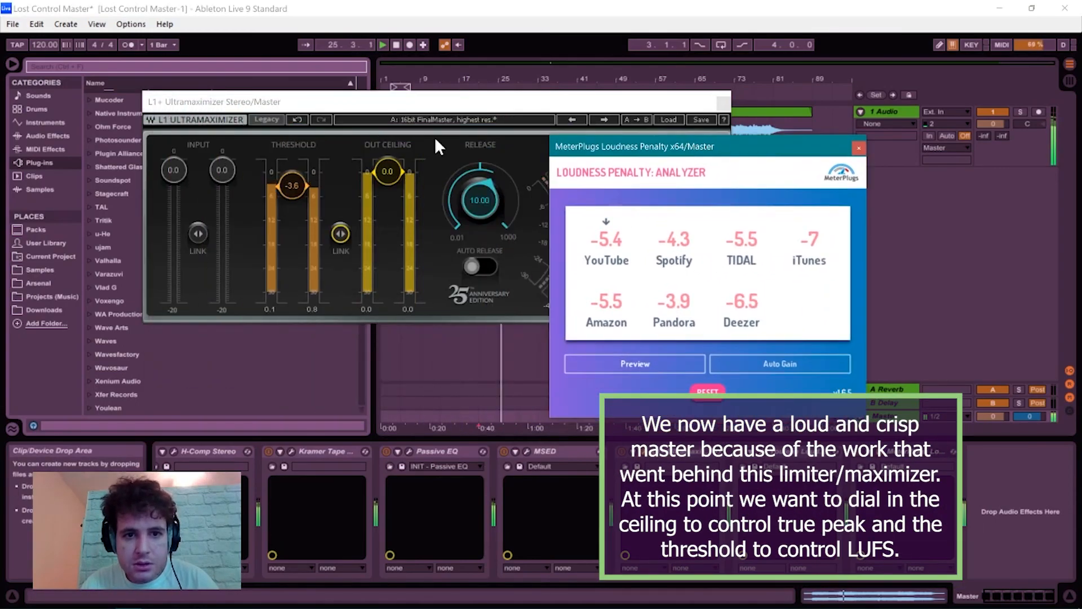
Lower L1+ Ultramaximizer's out ceiling to -3.1 and reset the Loudness Penalty analysis, moving its window off the limiter.
left_click_drag(387, 172, 388, 184)
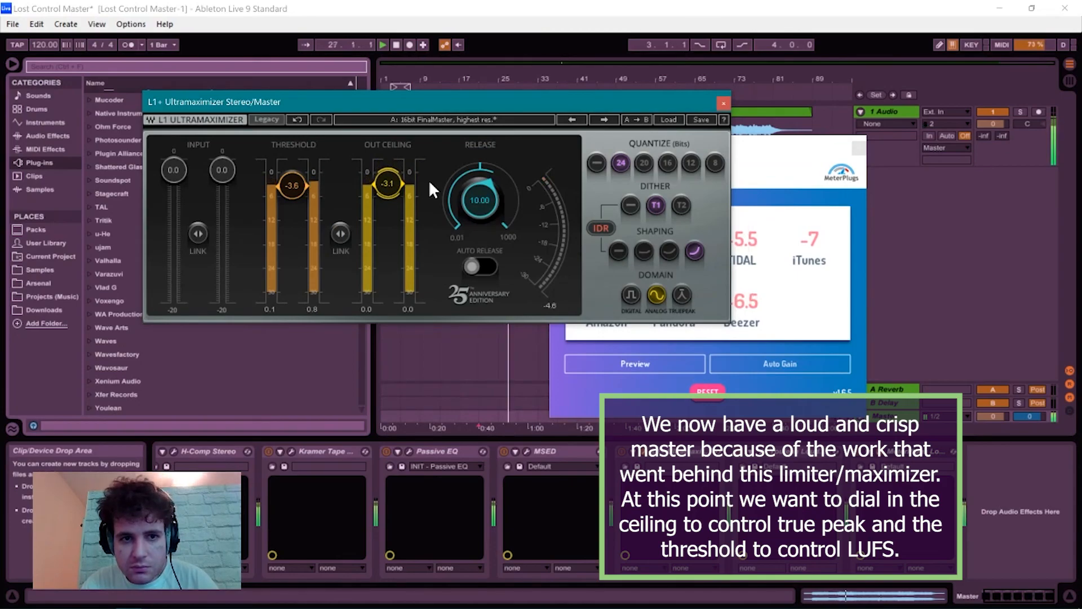
left_click(709, 395)
left_click_drag(732, 140, 880, 110)
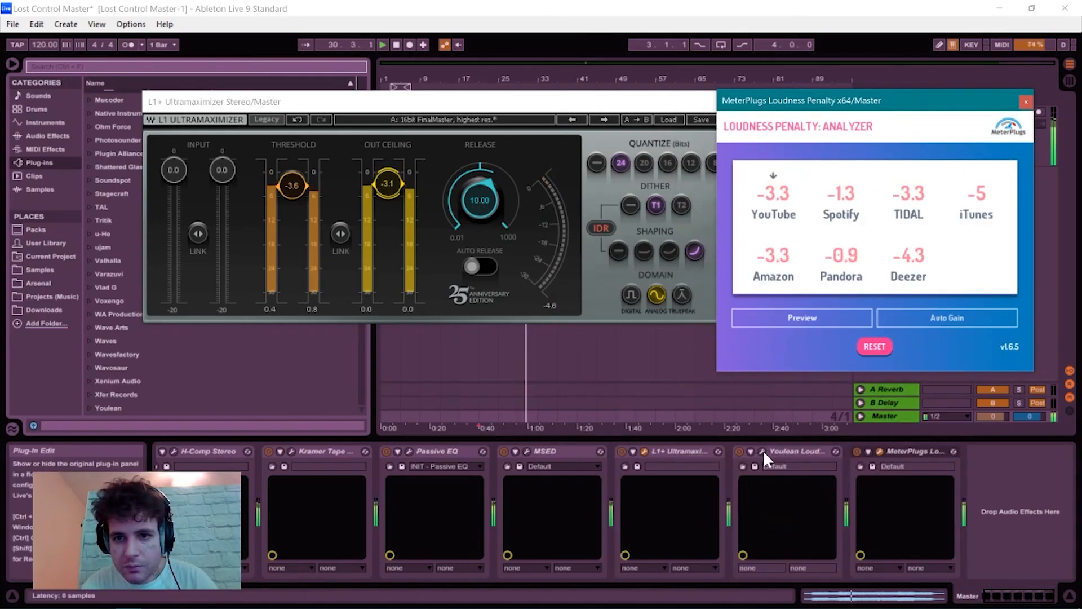
Raise L1+ Ultramaximizer's threshold to -2.0 and reset the Loudness Penalty analysis during playback.
left_click_drag(293, 187, 302, 184)
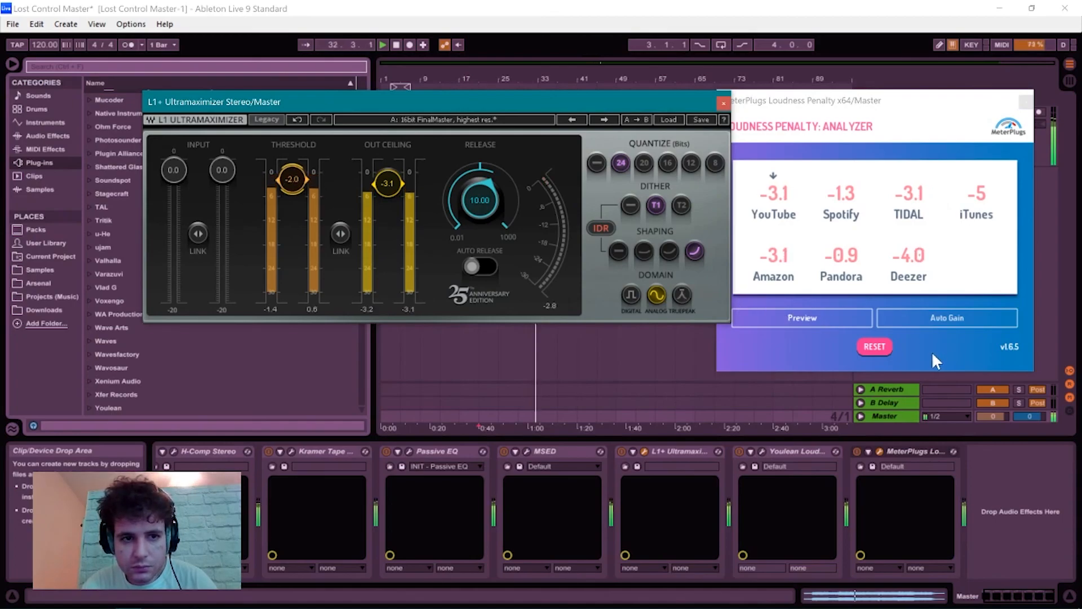
left_click(870, 345)
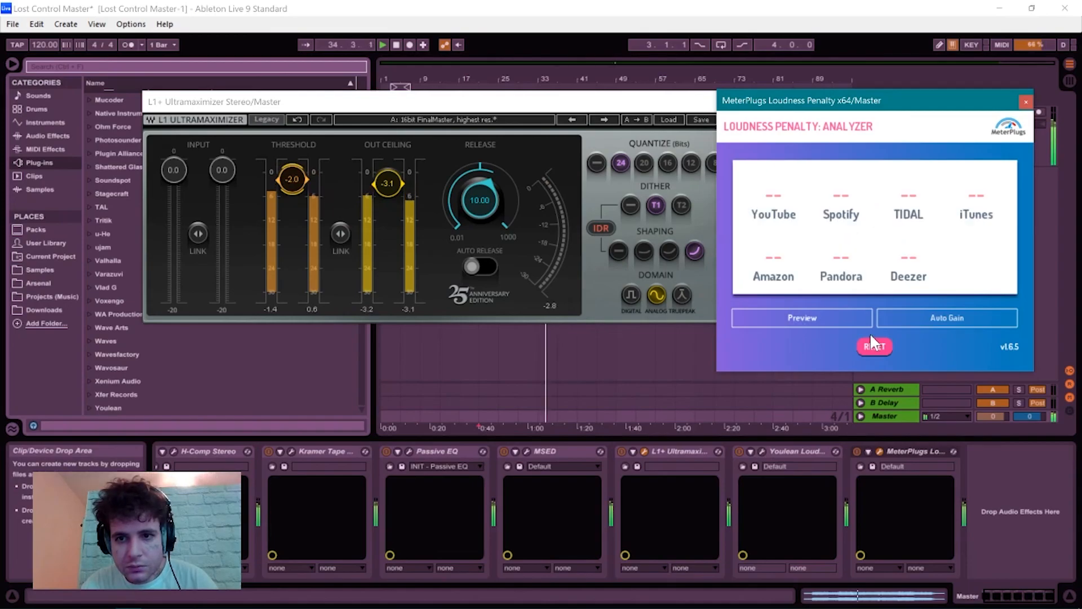
left_click(293, 171)
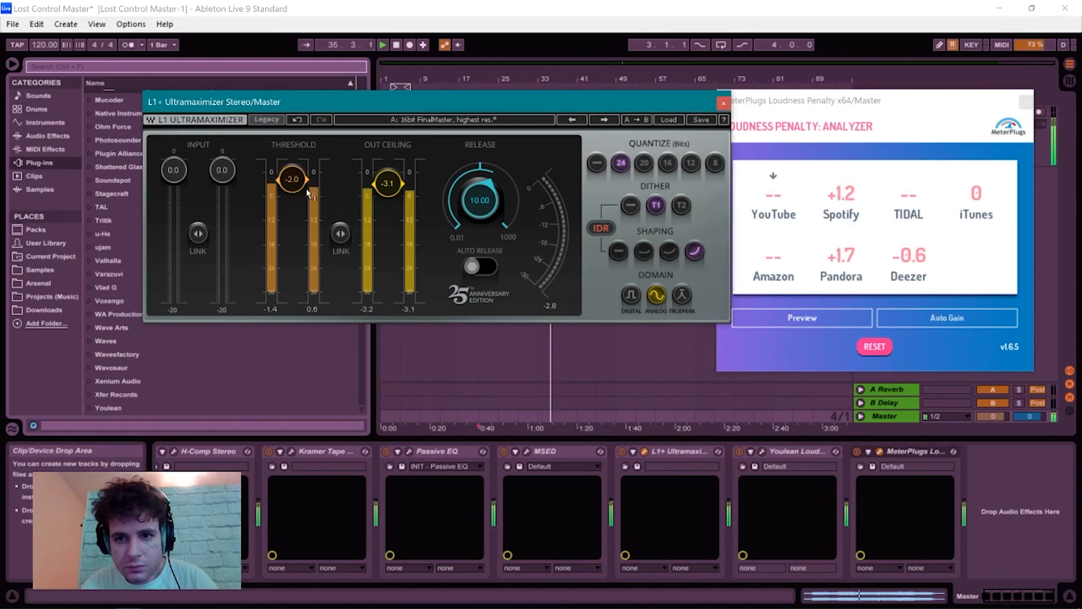
Lower L1+ Ultramaximizer's threshold to -2.6, reset the Loudness Penalty analysis, lower the threshold further to -3.2, and close the limiter window.
left_click_drag(292, 180, 292, 181)
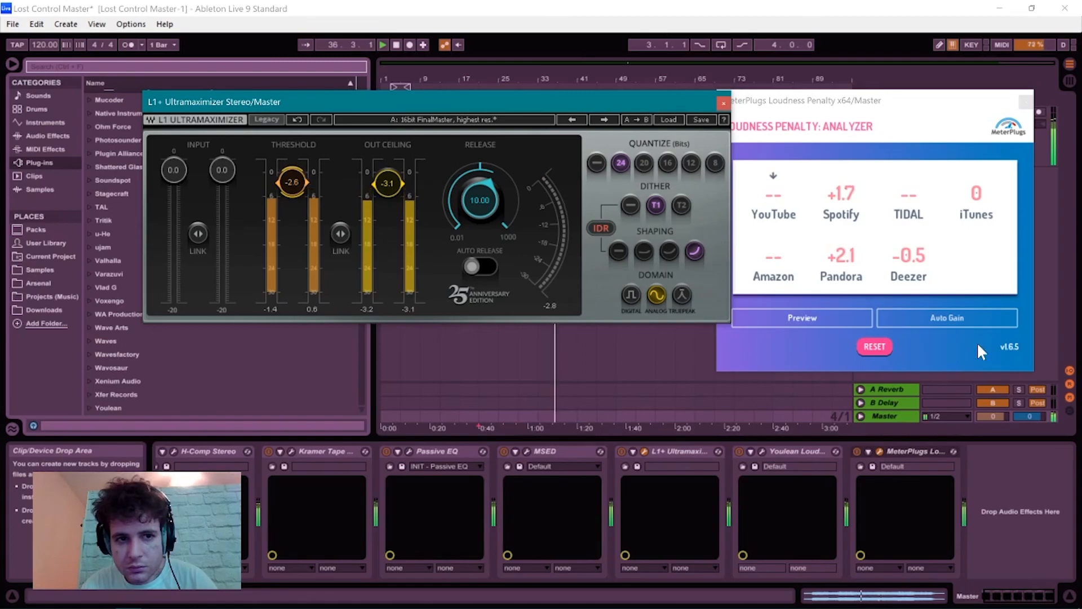
left_click(875, 346)
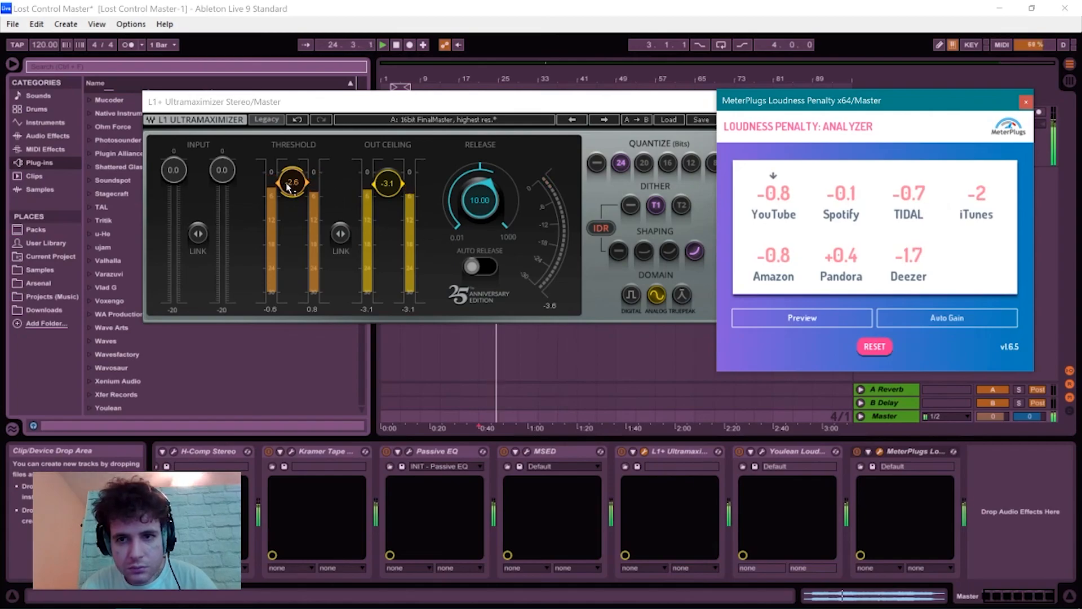
left_click_drag(282, 184, 291, 186)
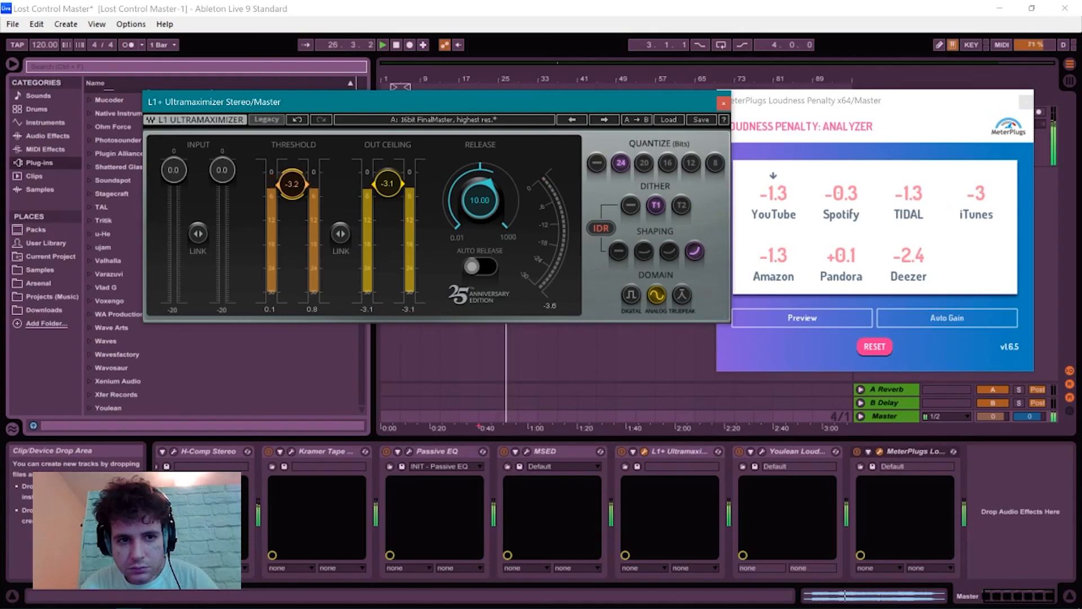
left_click(724, 104)
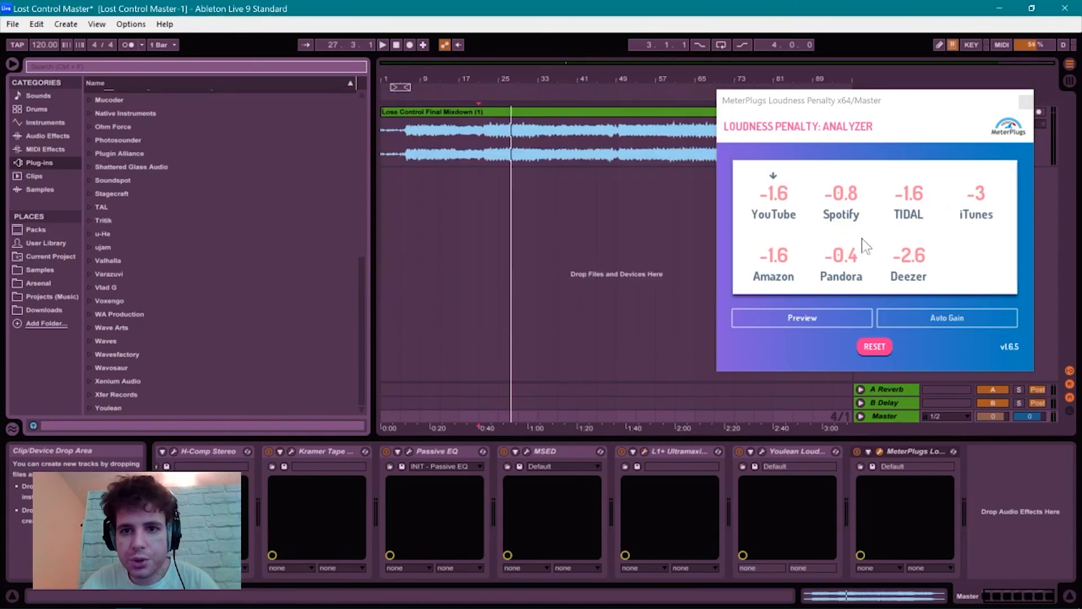
Play the mixdown from bar 1 with the Master effect chain shown and the Loudness Penalty window moved off the waveform.
left_click_drag(853, 101, 890, 128)
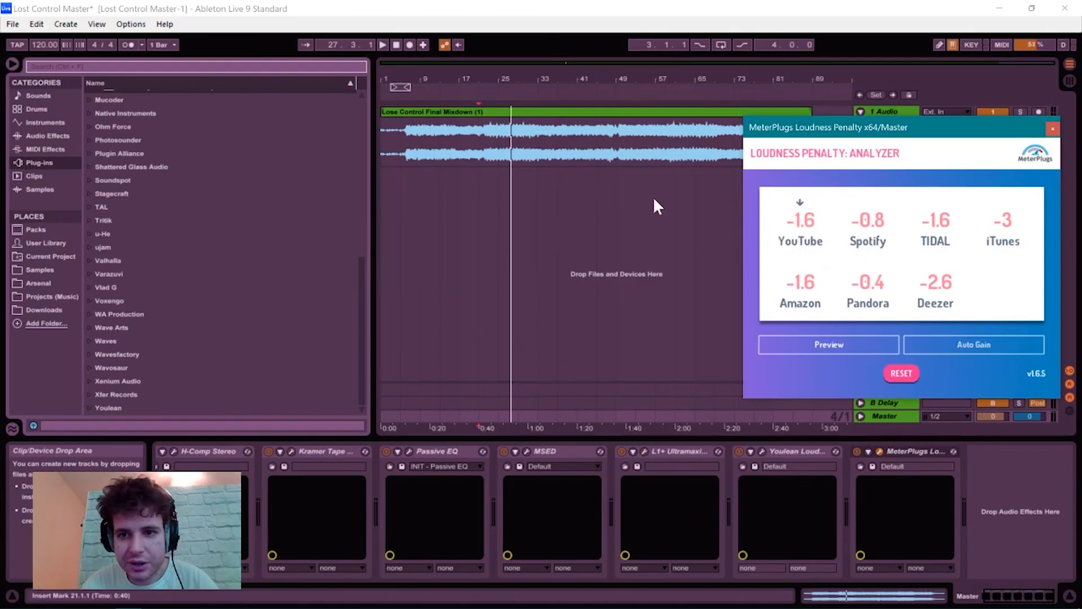
left_click(576, 156)
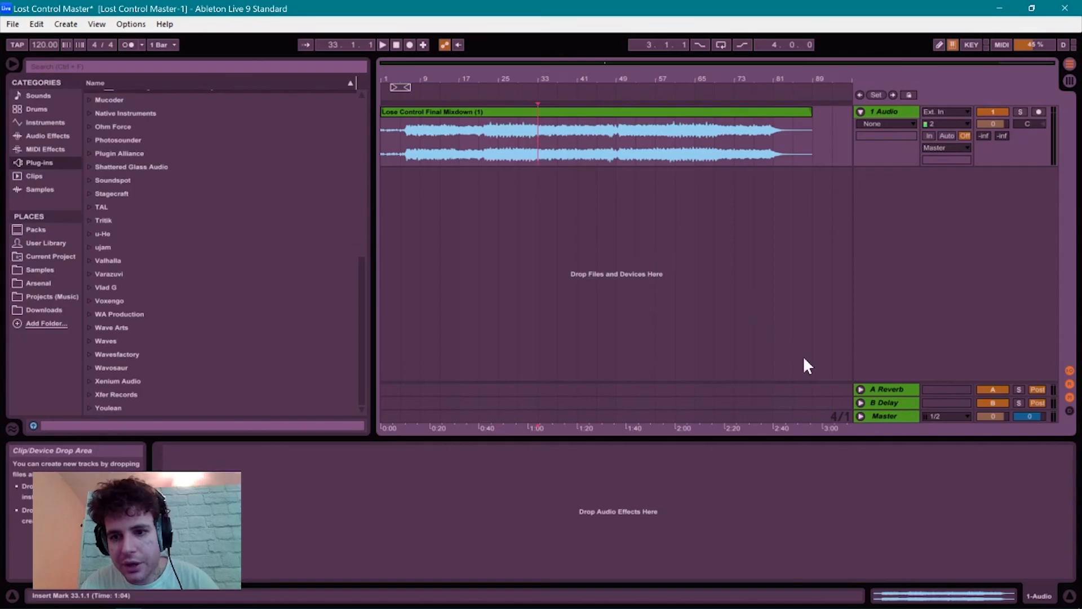
left_click(885, 416)
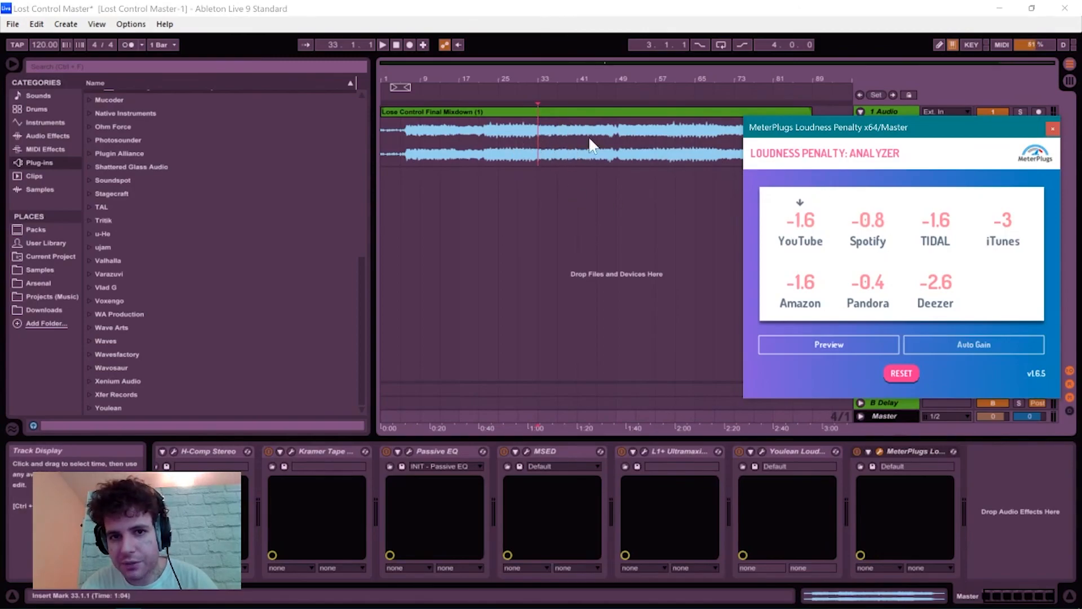
left_click(384, 137)
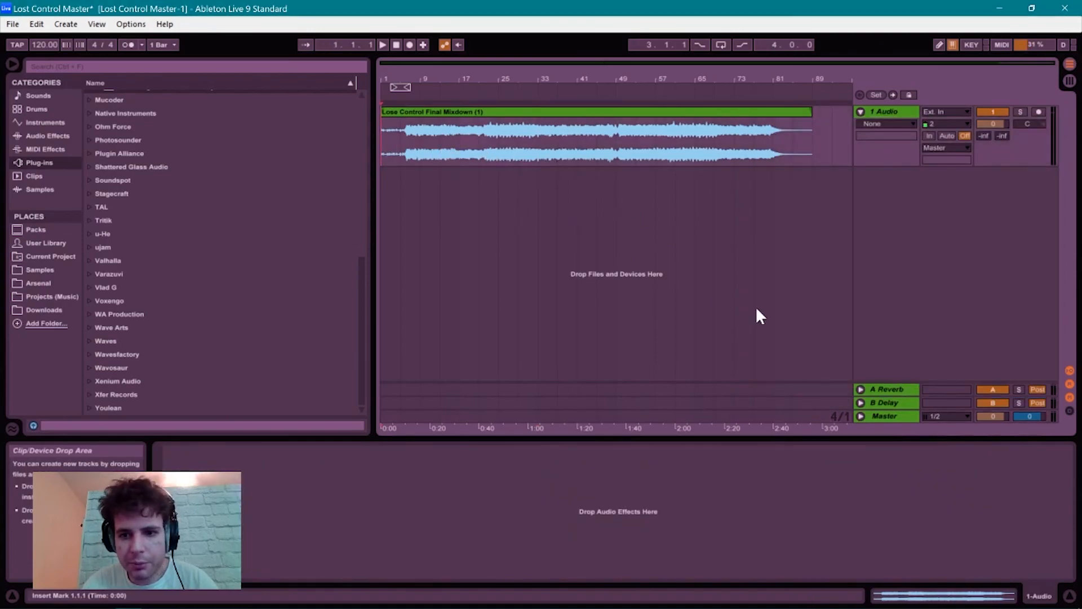
left_click(895, 415)
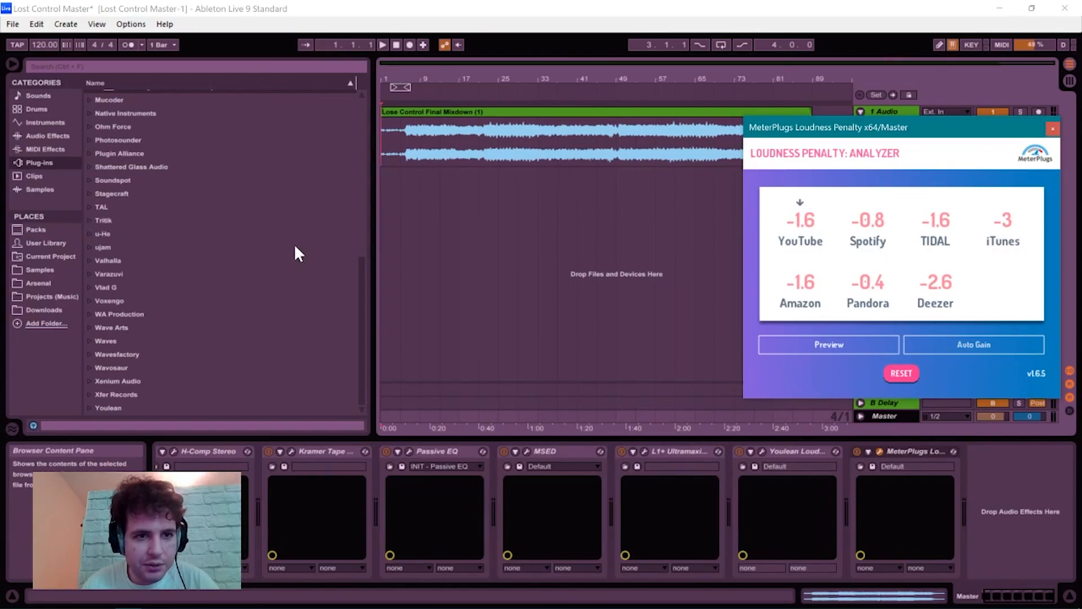
key("space")
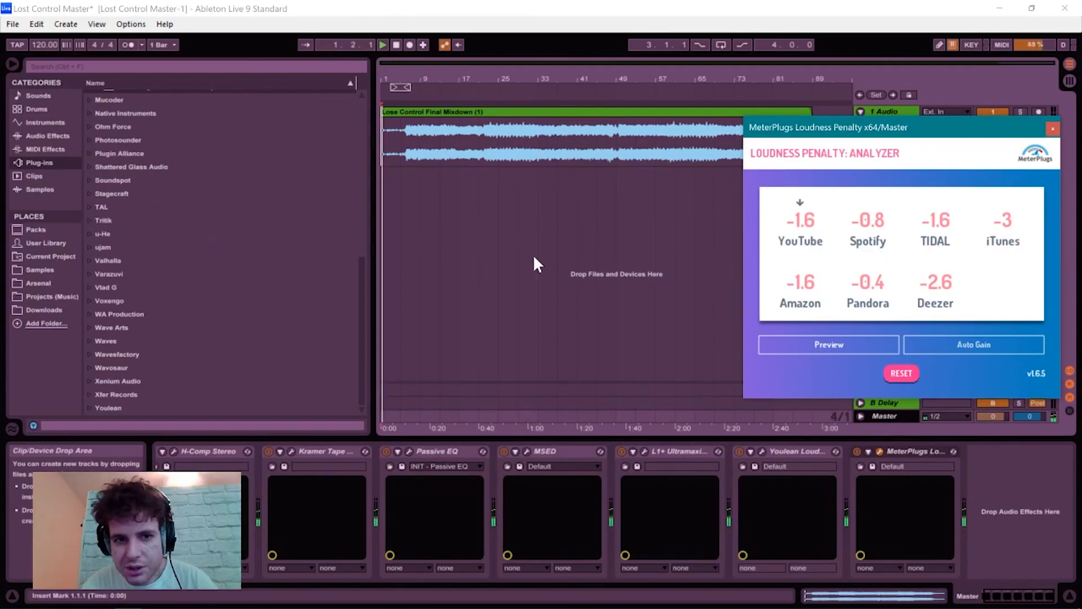
Check the intro's loudness in Youlean Loudness Meter 2, and close both the Youlean and Loudness Penalty windows.
left_click(762, 450)
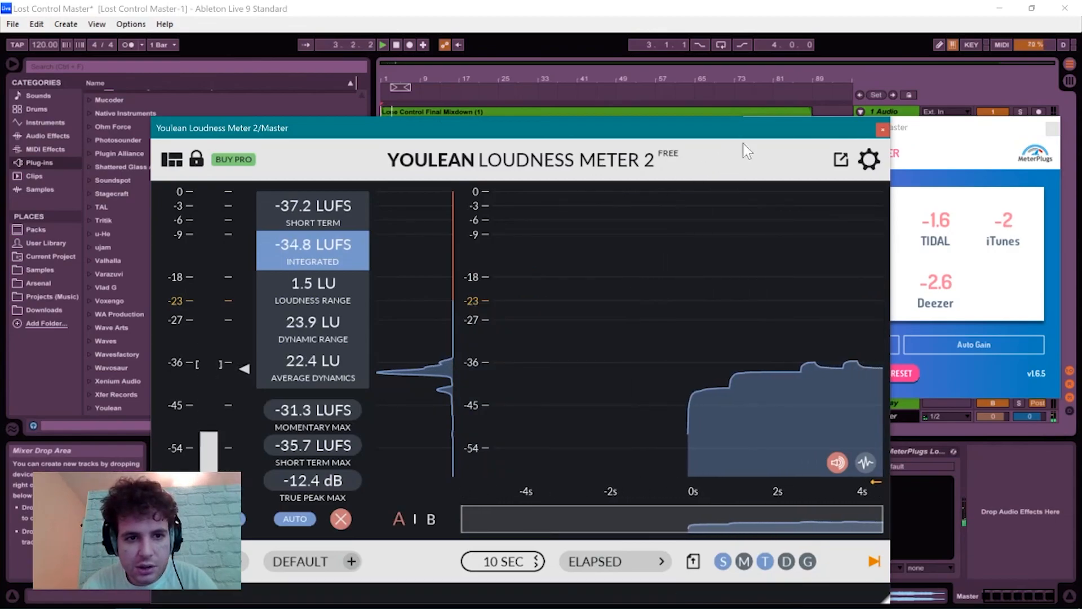
left_click(881, 131)
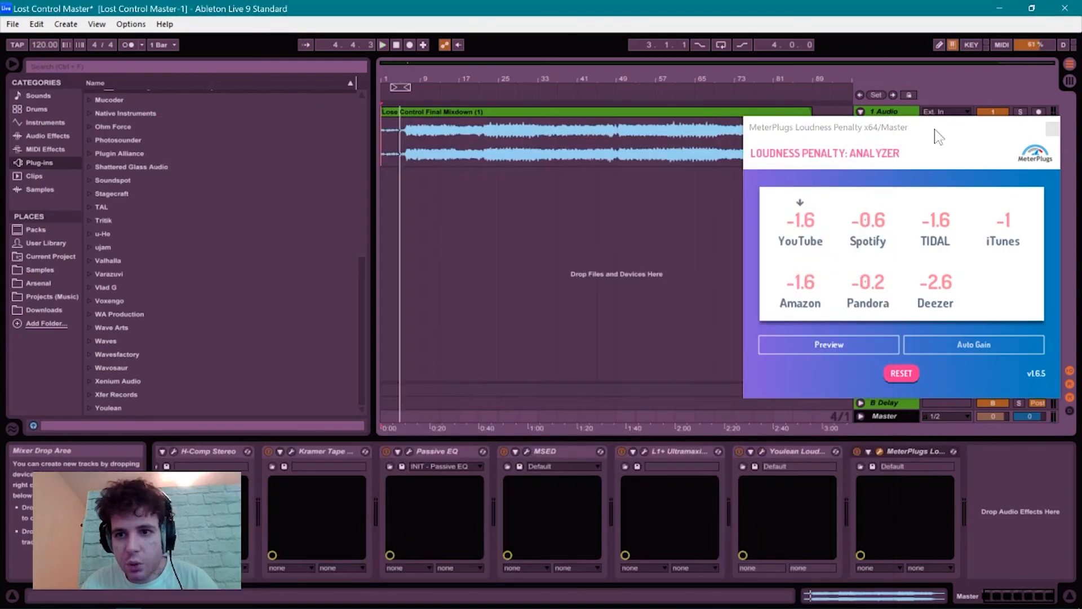
left_click(1052, 128)
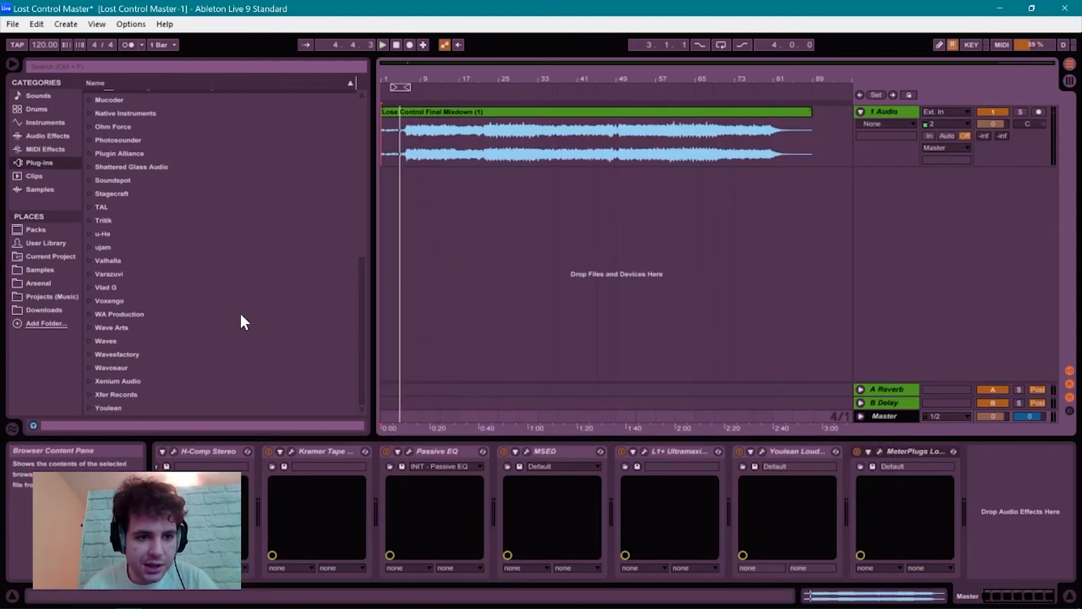
Insert a Utility audio effect at the front of the Master chain, before H-Comp, and show its Gain automation lane.
scroll(239, 312, "up", 8)
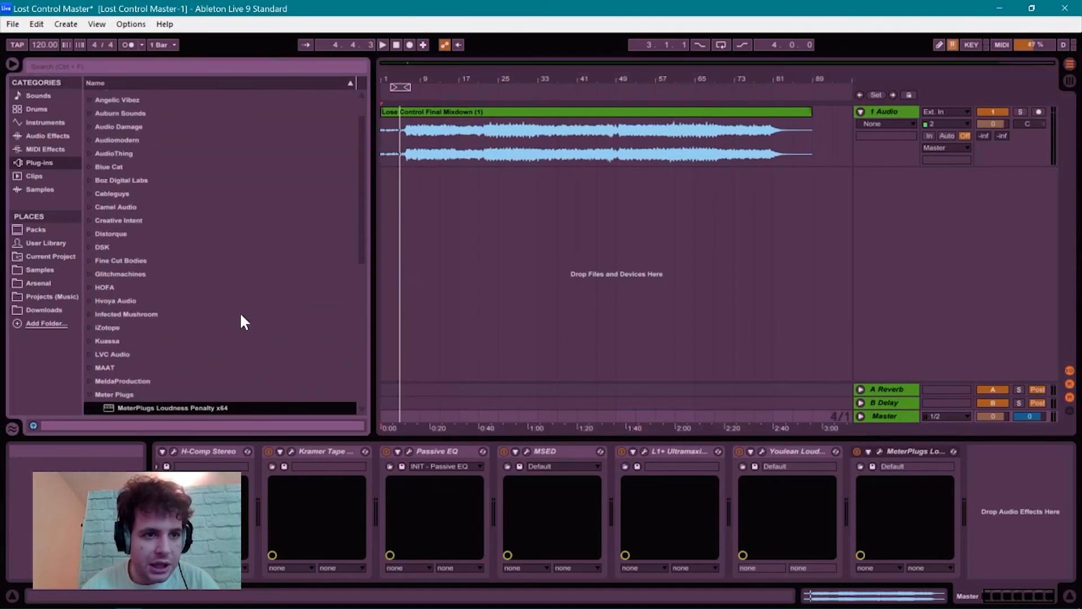
left_click(61, 136)
scroll(130, 191, "down", 5)
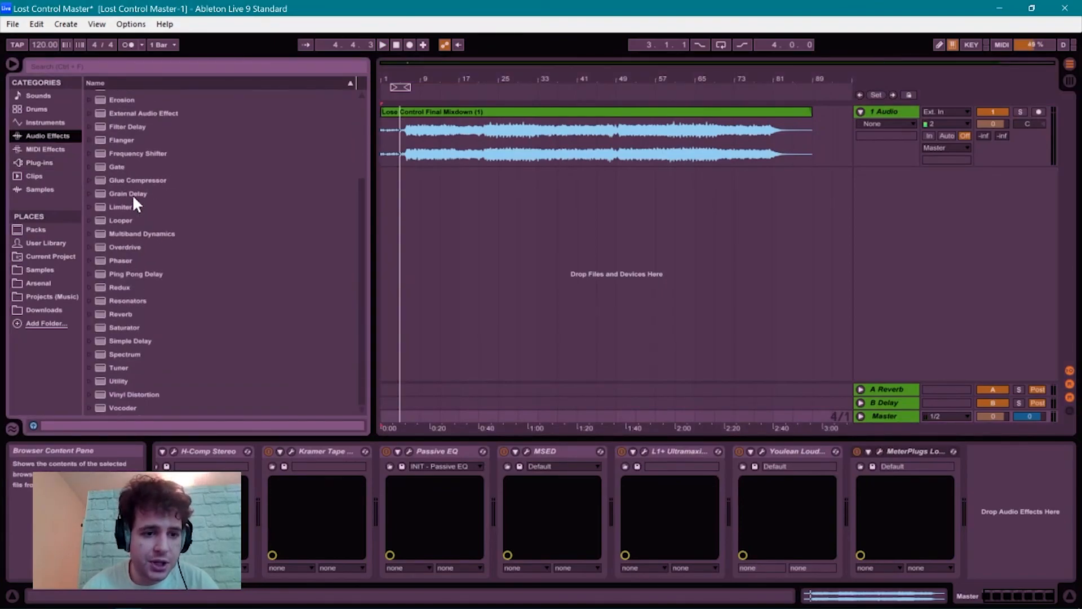
left_click_drag(120, 381, 170, 468)
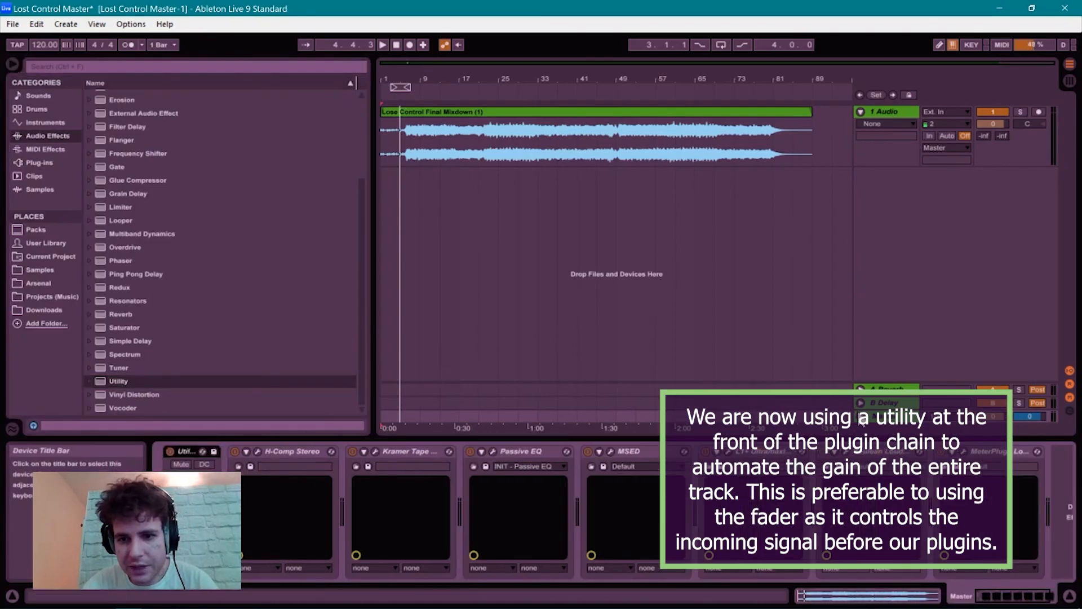
key("a")
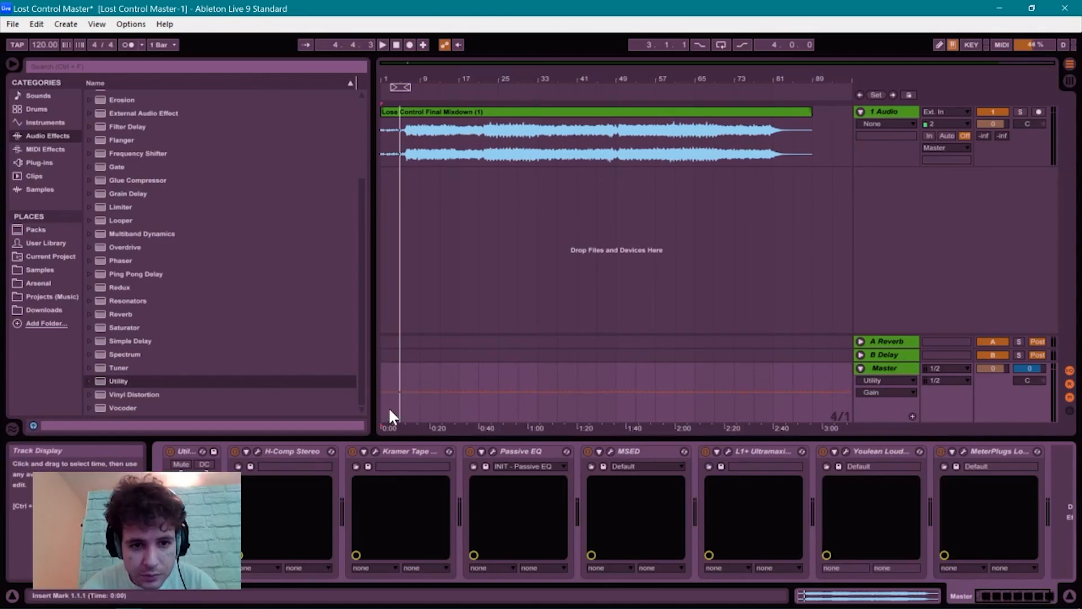
Raise the Utility Gain automation over the intro from 1.1.1 to 6.1.1, and play it from bar 3.
left_click(444, 63)
left_click_drag(443, 62, 443, 99)
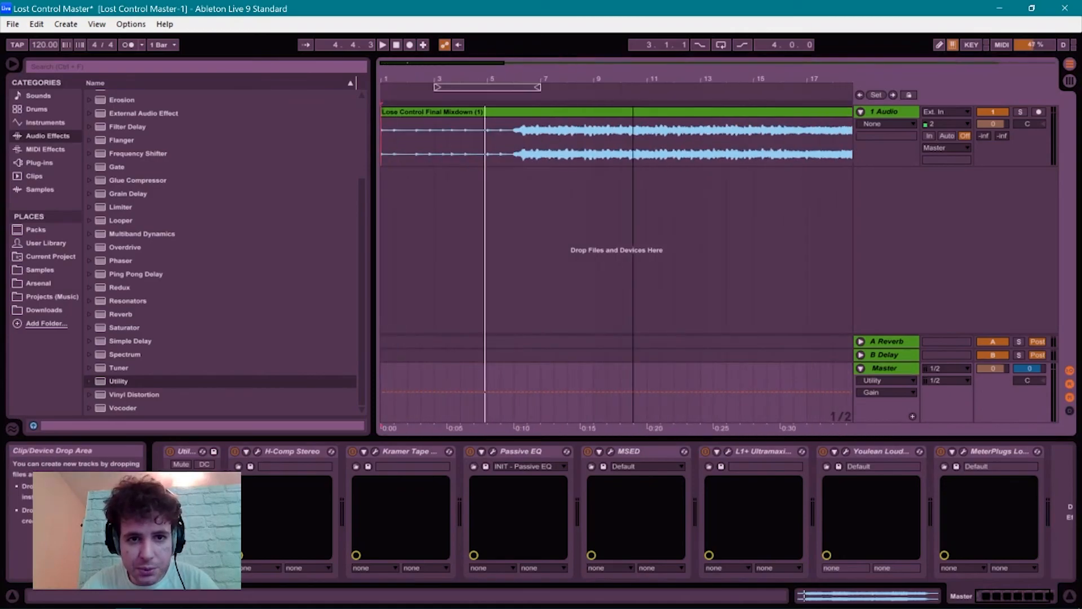
left_click_drag(382, 379, 473, 369)
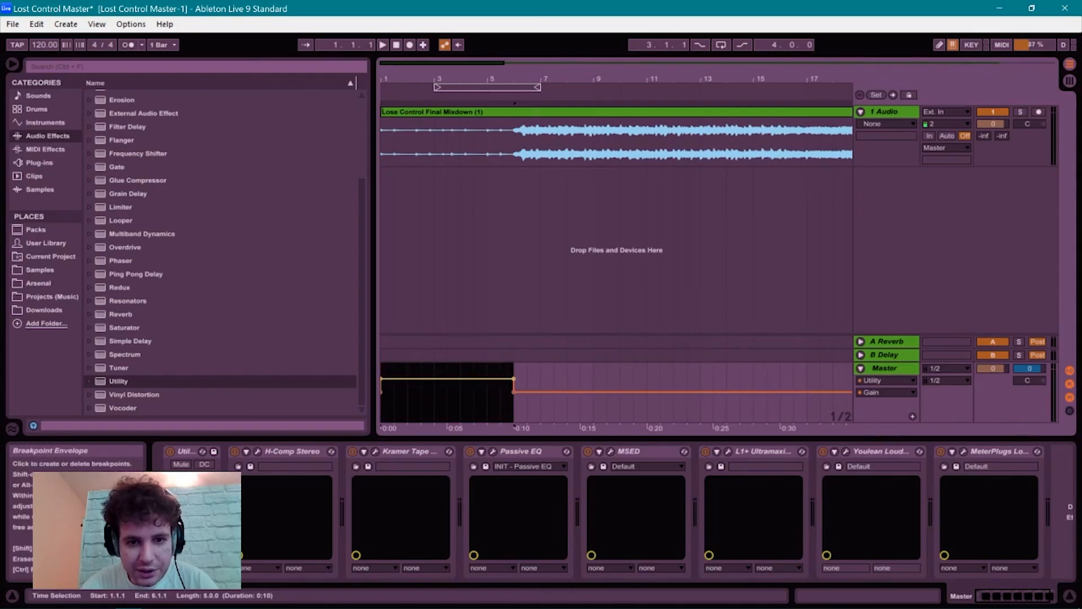
mouse_move(383, 391)
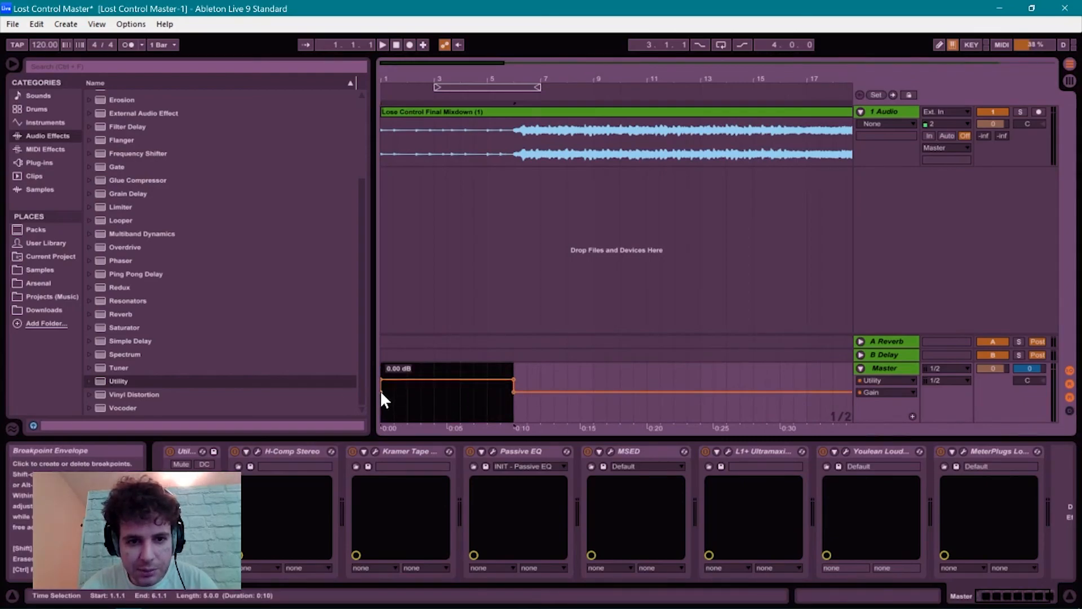
left_click(428, 389)
key("space")
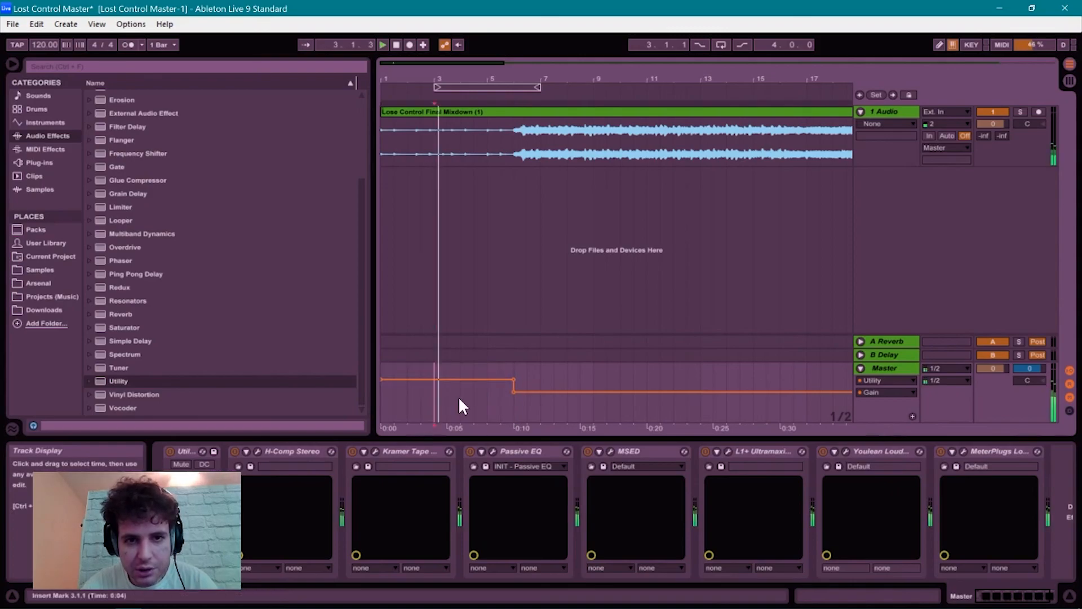
Move the intro's end gain breakpoint slightly before bar 6 at 13.1 dB, and play the intro from bar 1.
mouse_move(513, 379)
left_click_drag(512, 379, 511, 381)
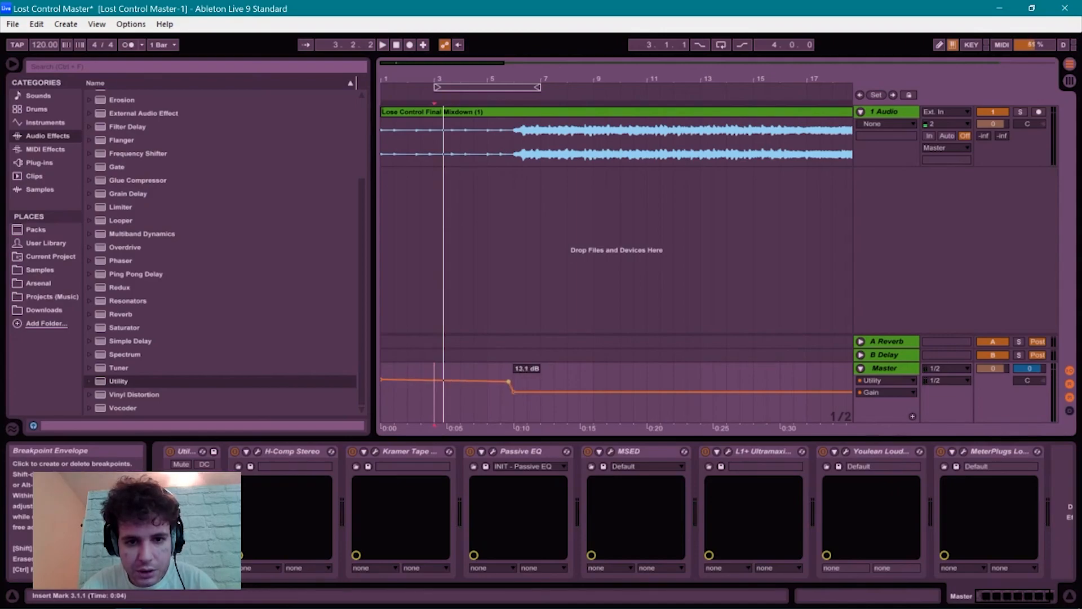
left_click_drag(420, 363, 387, 364)
left_click(383, 365)
key("space")
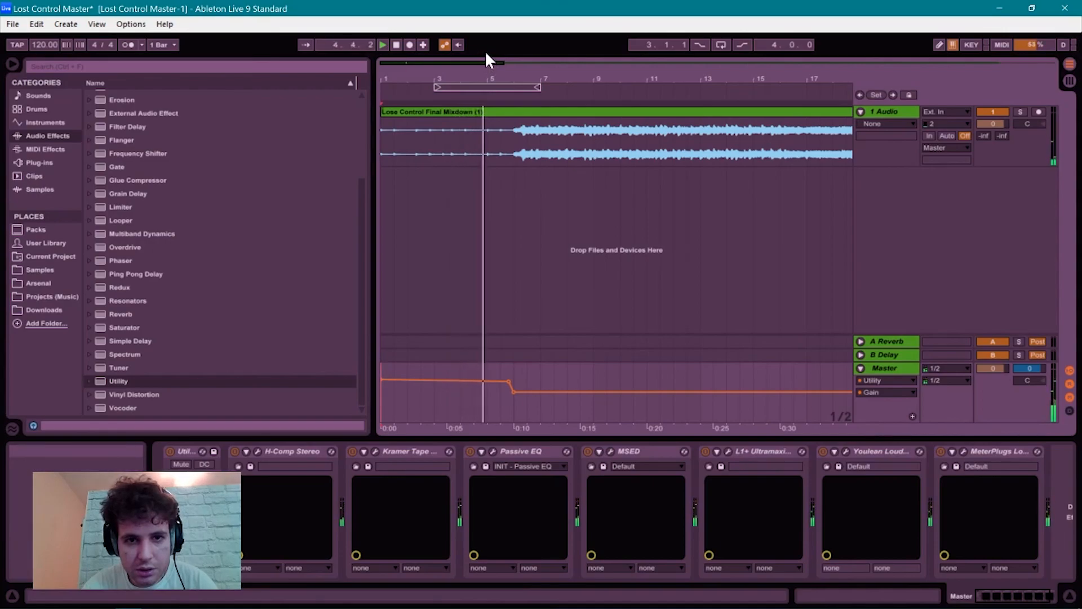
Shift the intro's end gain breakpoint closer to bar 6 for a steeper drop, and audition the transition from 5.4.1.
left_click_drag(486, 62, 421, 98)
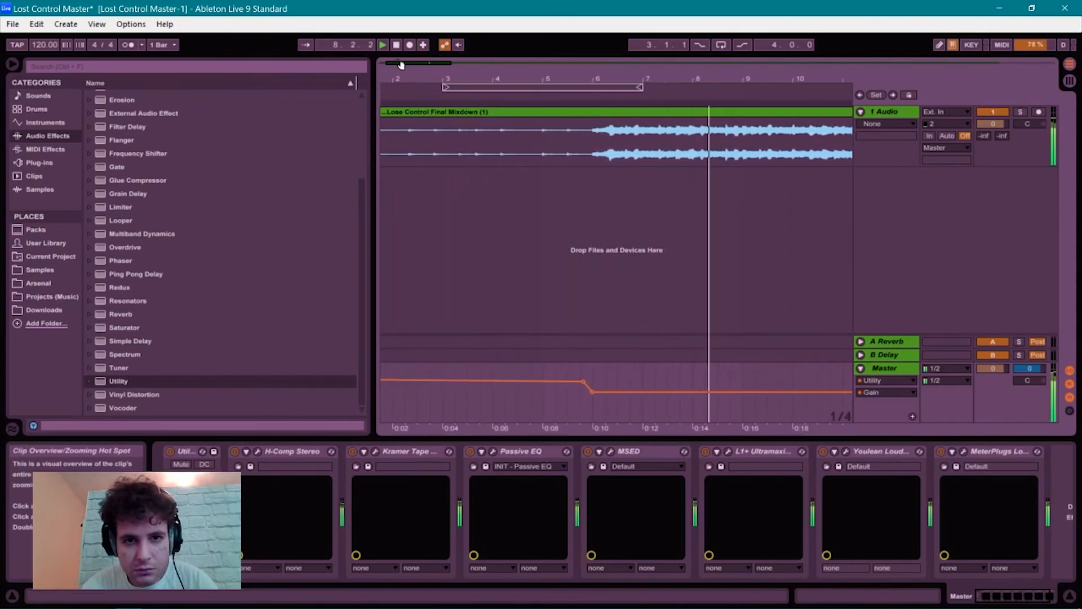
left_click_drag(584, 382, 592, 381)
left_click(576, 371)
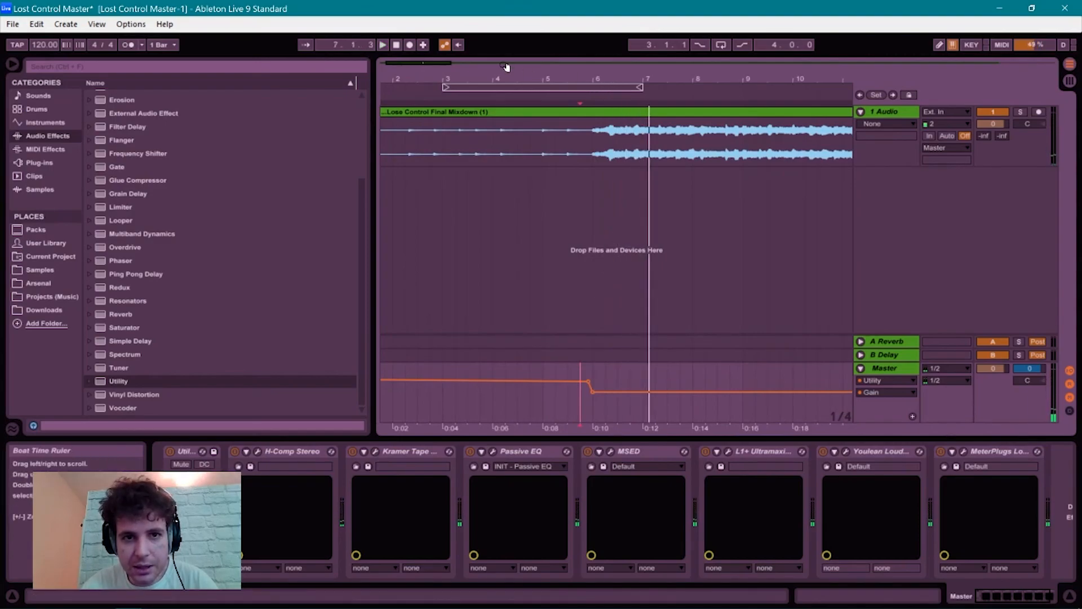
Audition the transition from bar 21, and add a Utility Gain breakpoint at 21.1.1.
left_click_drag(440, 64, 562, 76)
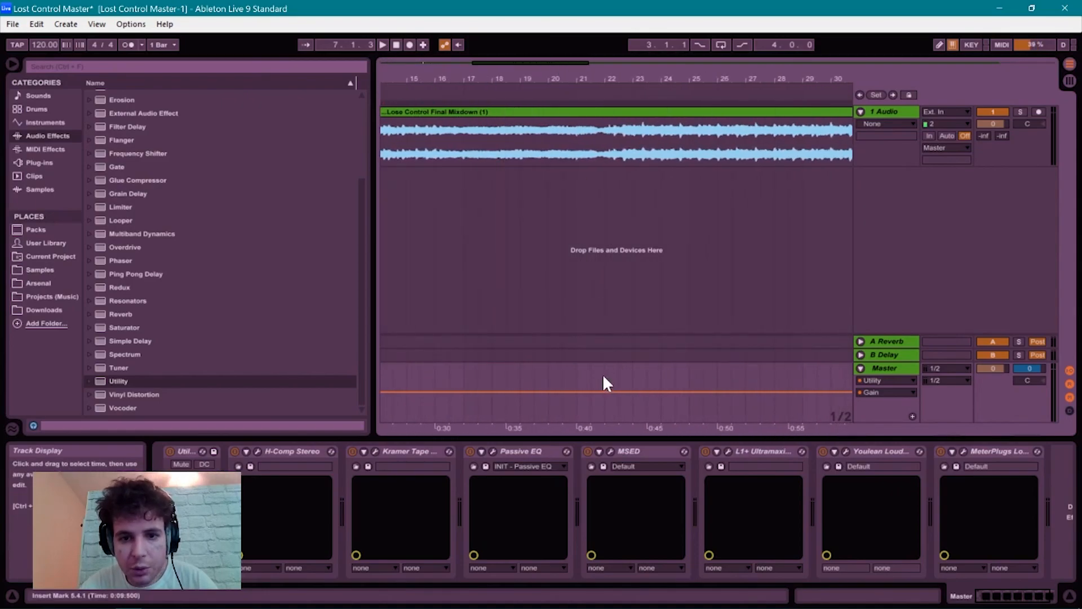
left_click(578, 378)
key("space")
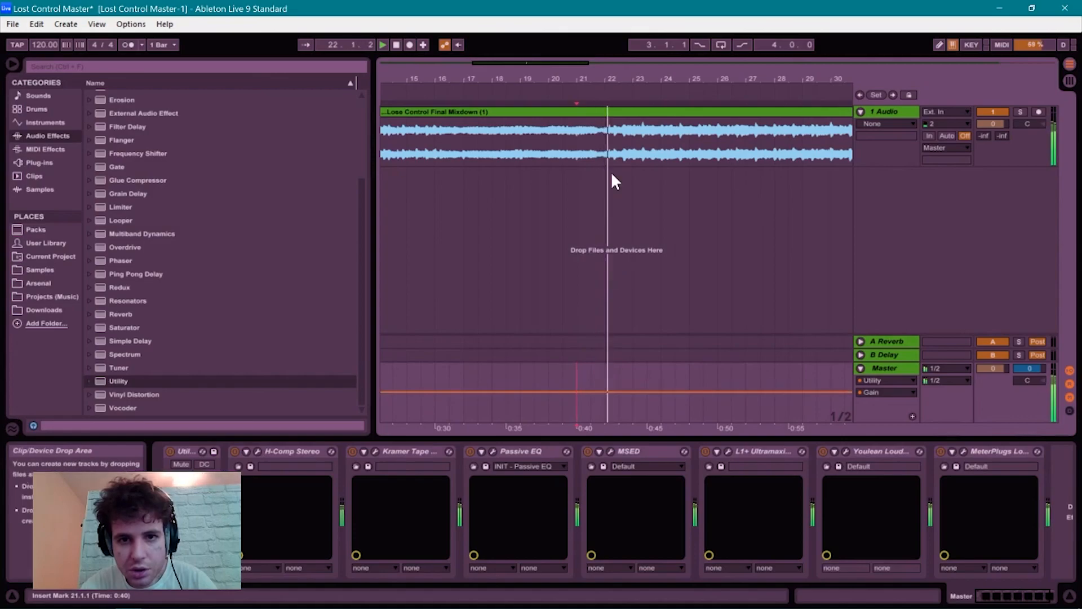
left_click_drag(549, 57, 564, 230)
left_click(544, 392)
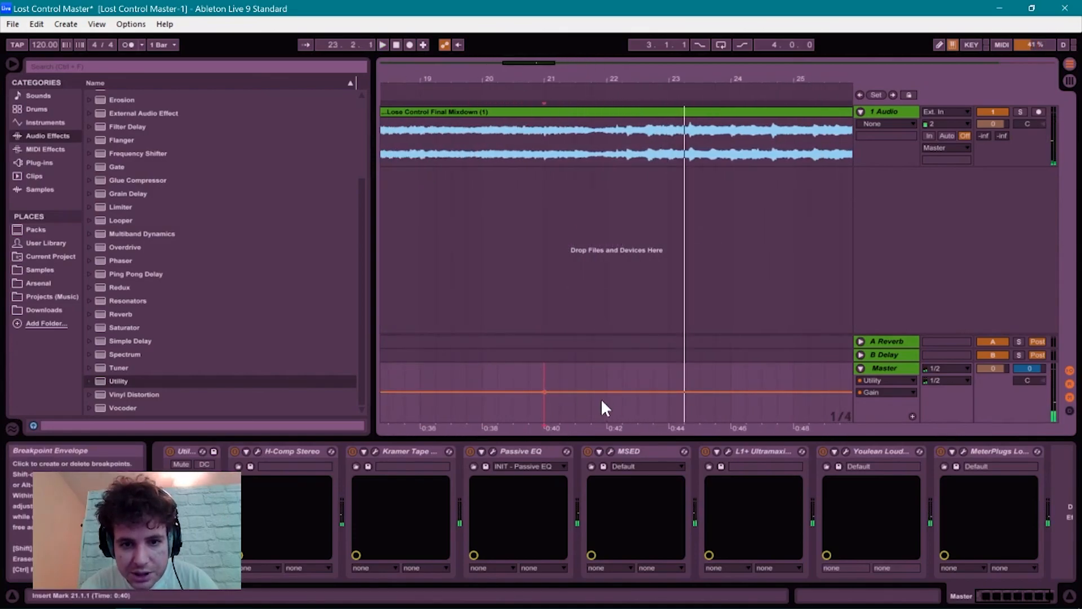
Add Gain breakpoints just after bar 22, slope the gain gently down from bar 21 to them, and replay the transition.
left_click(616, 392)
left_click(599, 392)
left_click_drag(599, 393, 615, 396)
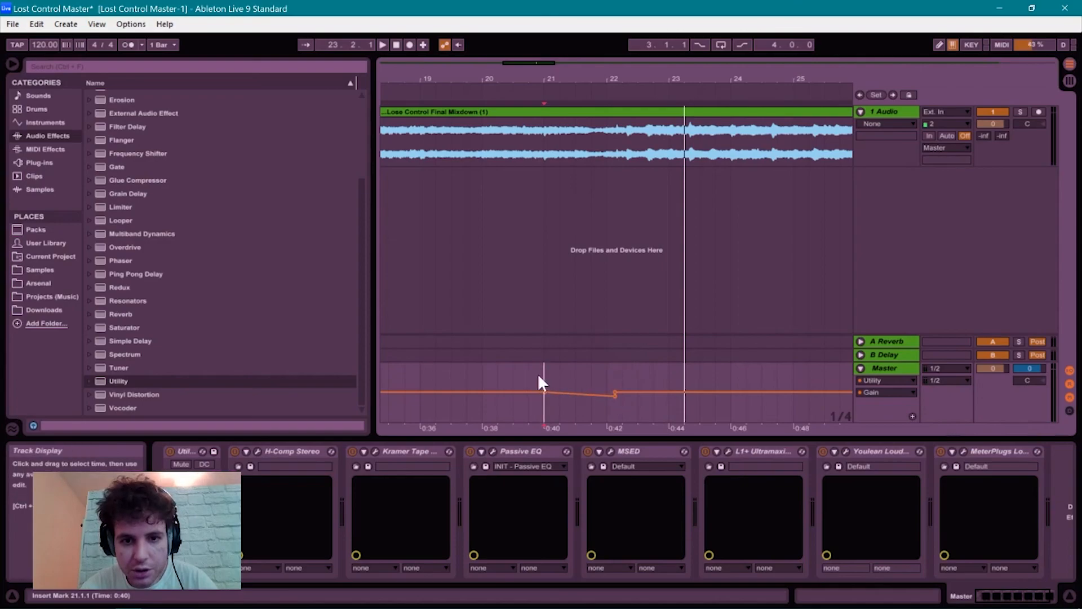
key("space")
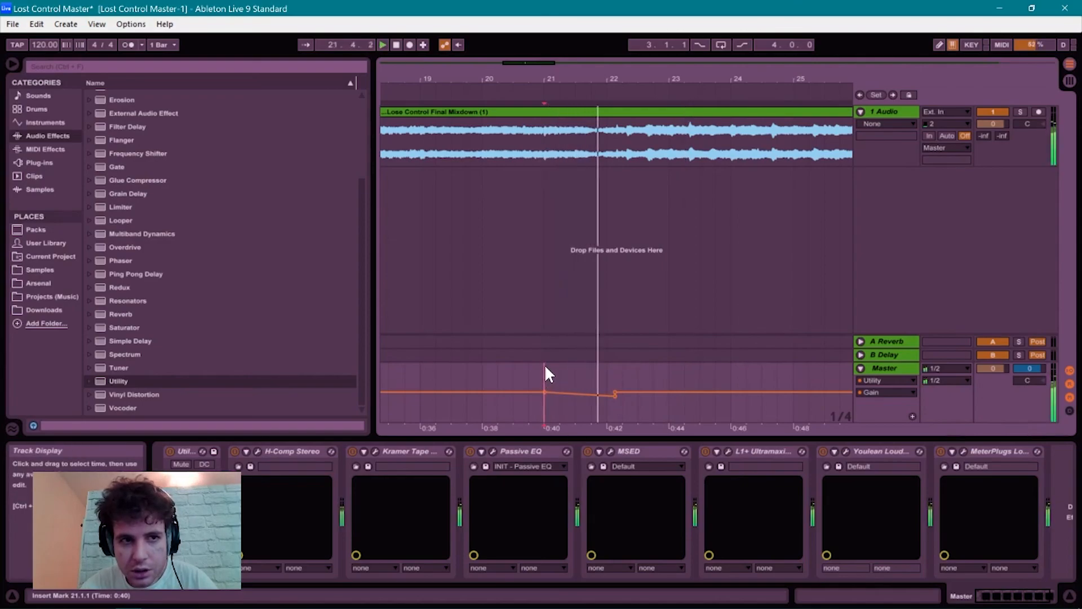
Shift the gain dip after bar 22 later at -4.64 dB, raise the level following it slightly, and replay from bar 21.
key("space")
left_click_drag(615, 391, 622, 398)
key("space")
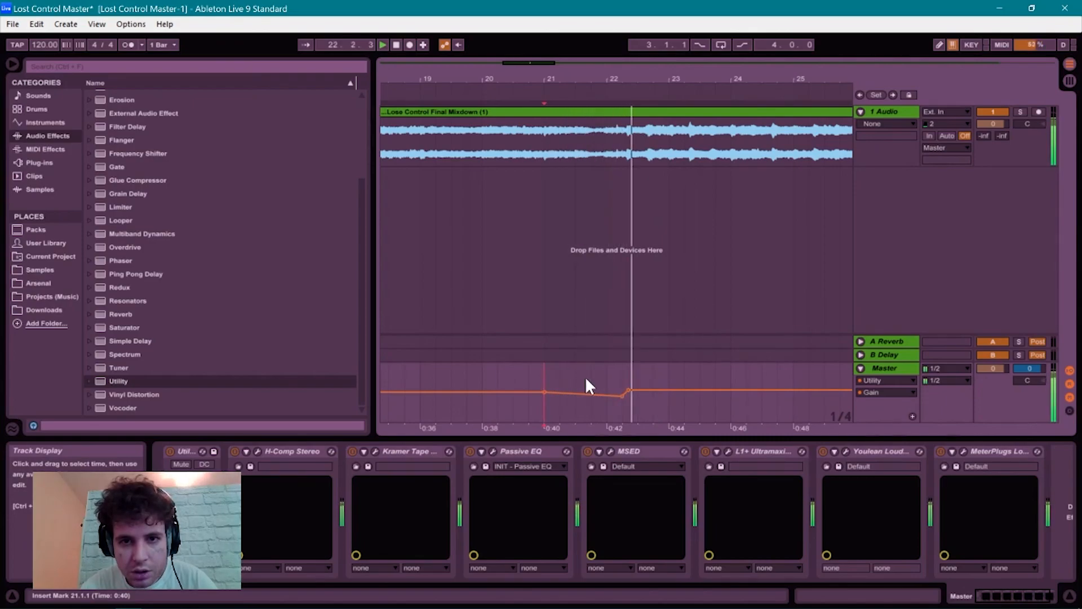
key("space")
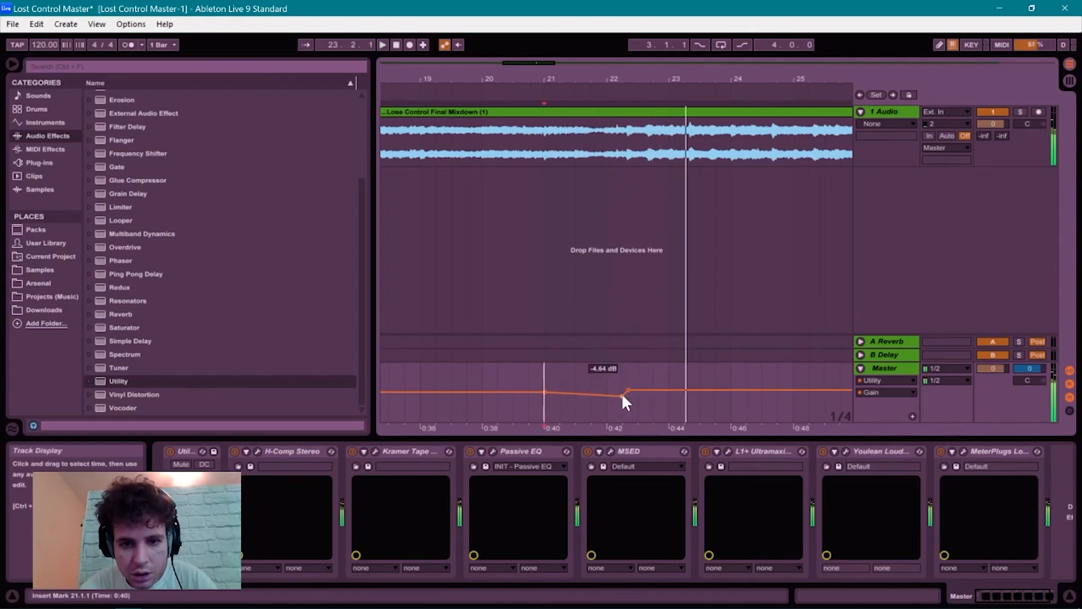
Raise the dip breakpoint after bar 22 to 0.42 dB, and replay the transition from bar 21.
left_click_drag(622, 396, 622, 394)
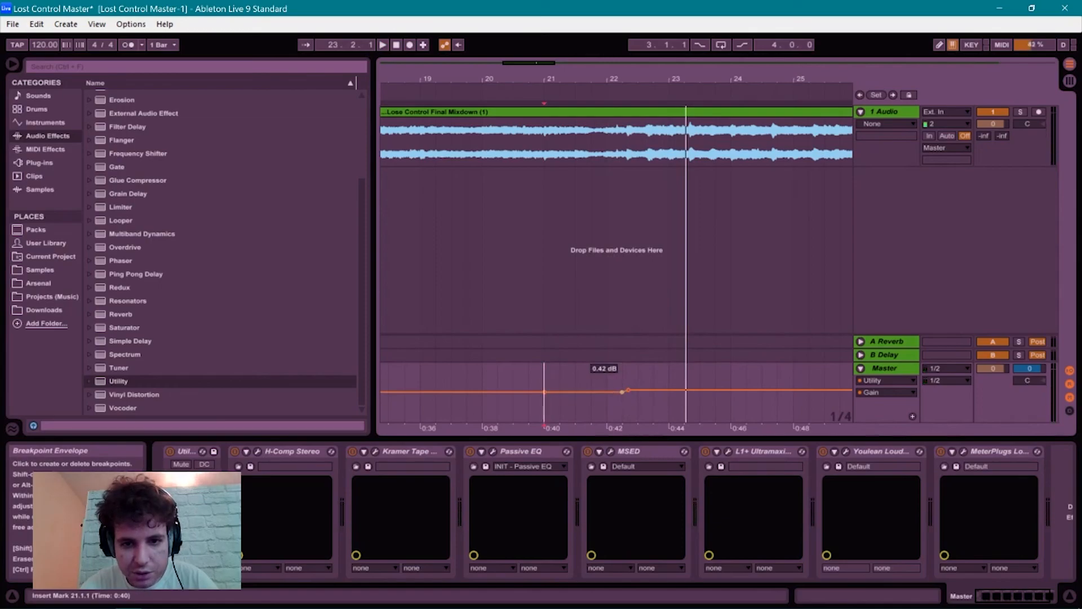
left_click(541, 370)
key("space")
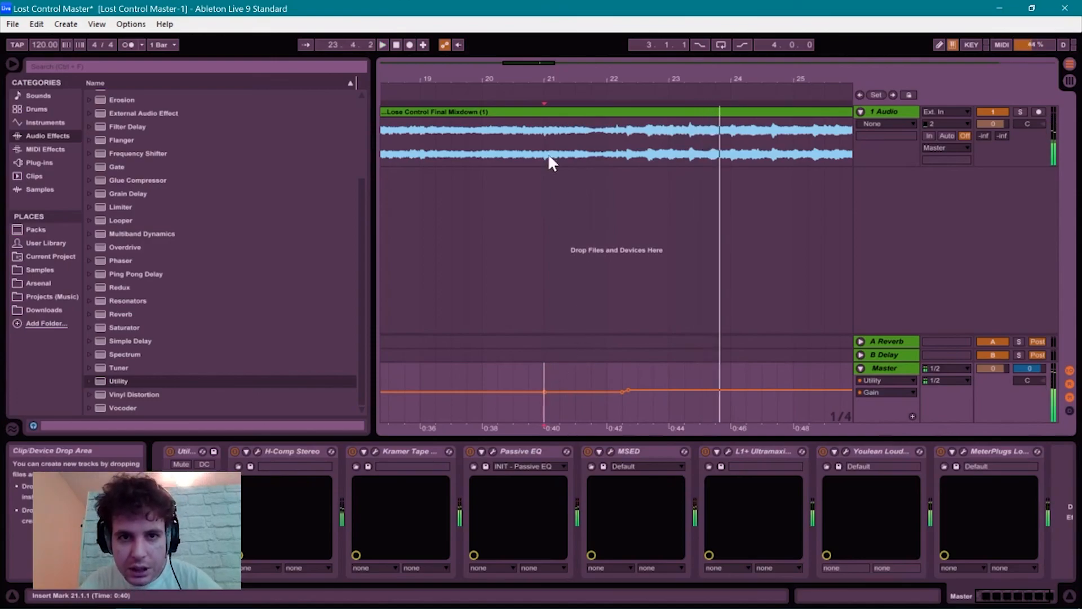
key("space")
Bring the later section around bars 35 to 65 into focus, and play the mixdown from 58.3.1.
left_click_drag(531, 64, 792, 59)
left_click(584, 370)
left_click_drag(765, 63, 699, 49)
key("space")
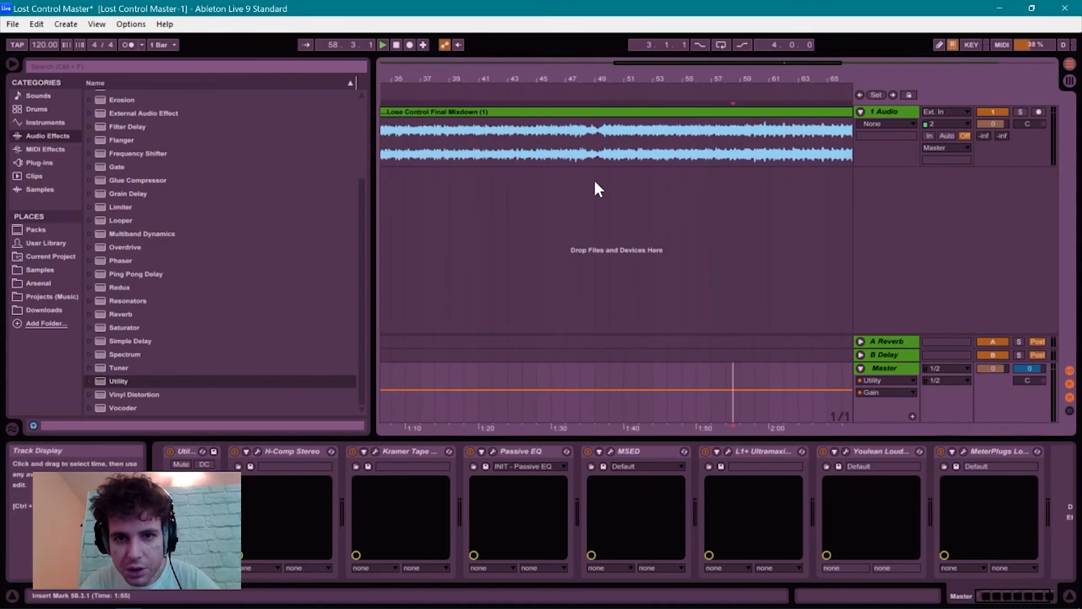
Listen to the mixdown from bar 49 and focus the timeline on the short quiet break there.
left_click(591, 368)
key("space")
key("space")
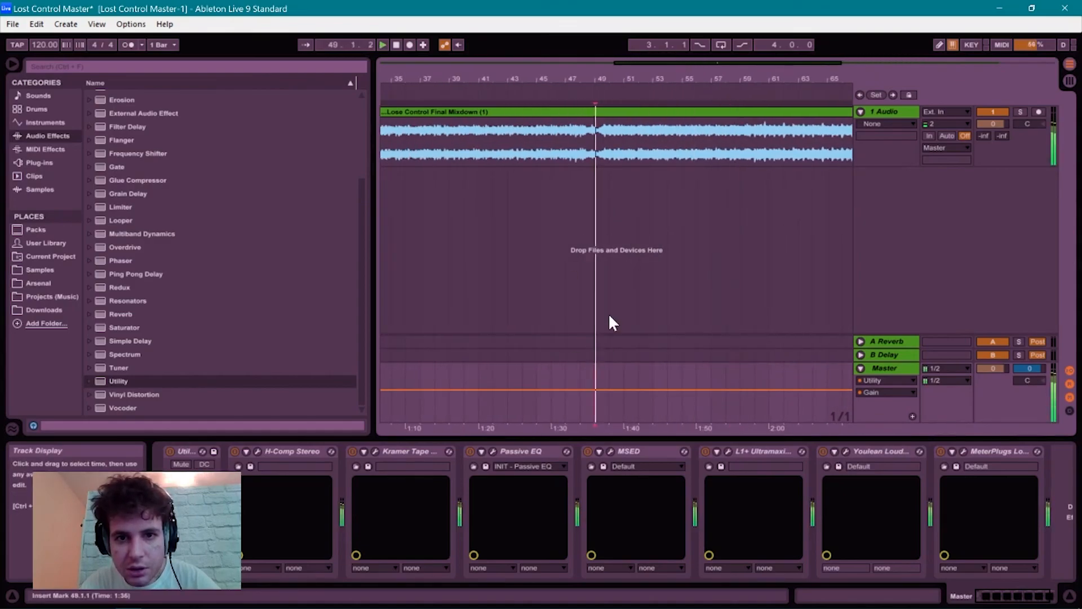
left_click_drag(690, 63, 654, 220)
key("space")
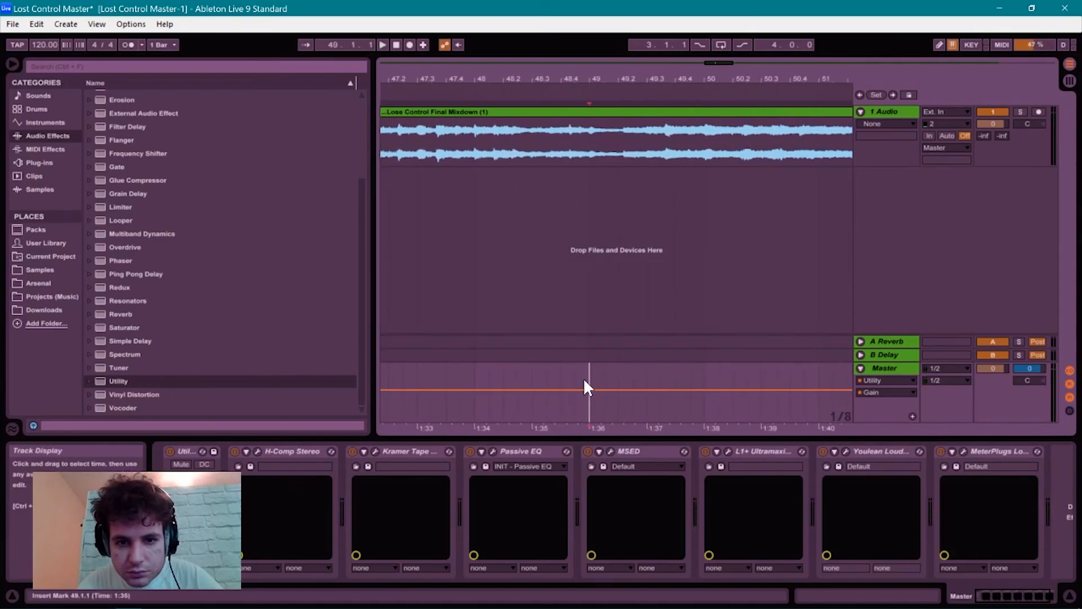
Add breakpoints to the Master's Utility Gain envelope at bar 49 and around 49.3.3 while auditioning the passage.
key("space")
left_click(588, 389)
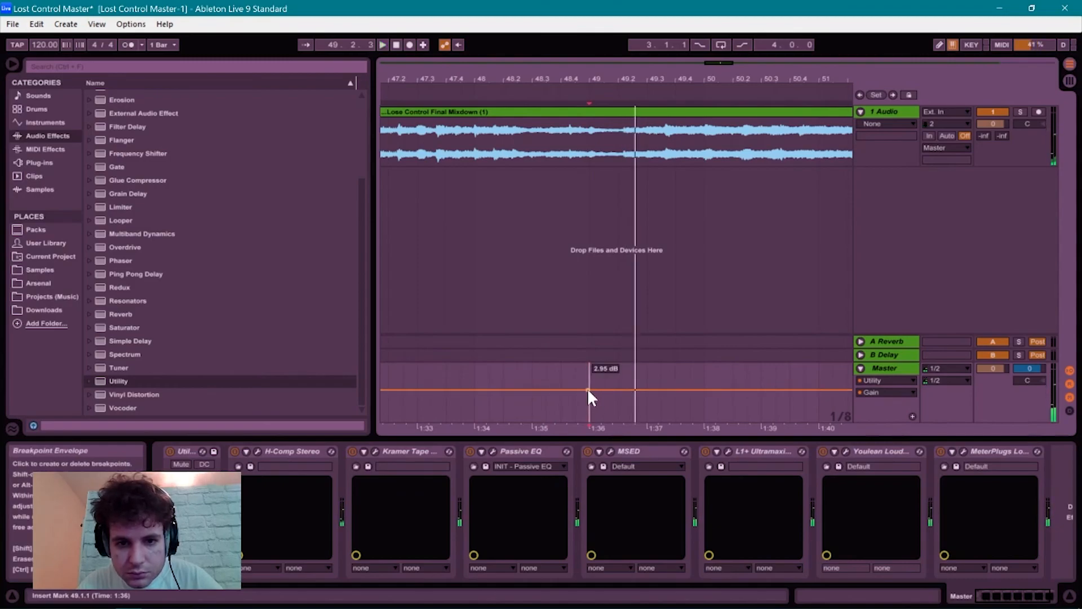
left_click(660, 389)
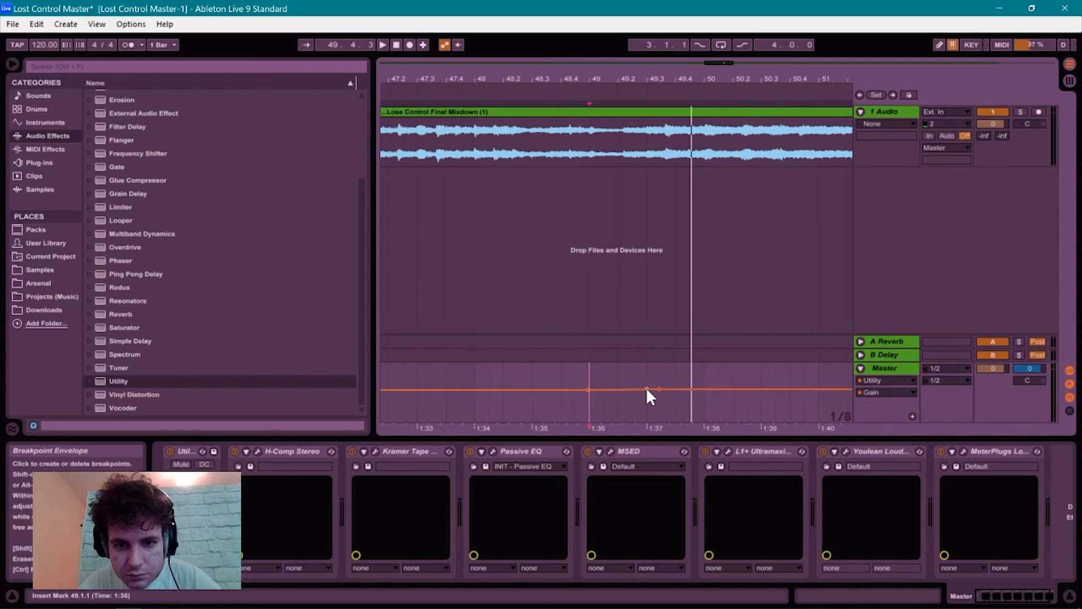
left_click(648, 389)
left_click_drag(657, 390, 660, 390)
key("space")
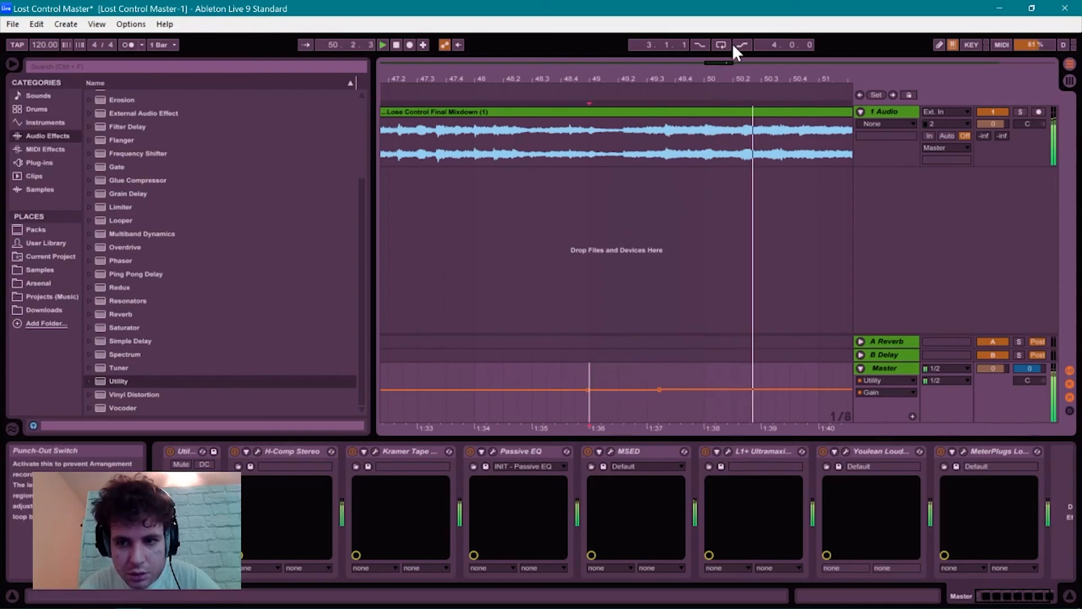
Slope the Utility Gain down from bar 49 to a slight dip near 49.3.3, with an immediate return to the previous level.
left_click_drag(732, 63, 672, 331)
key("space")
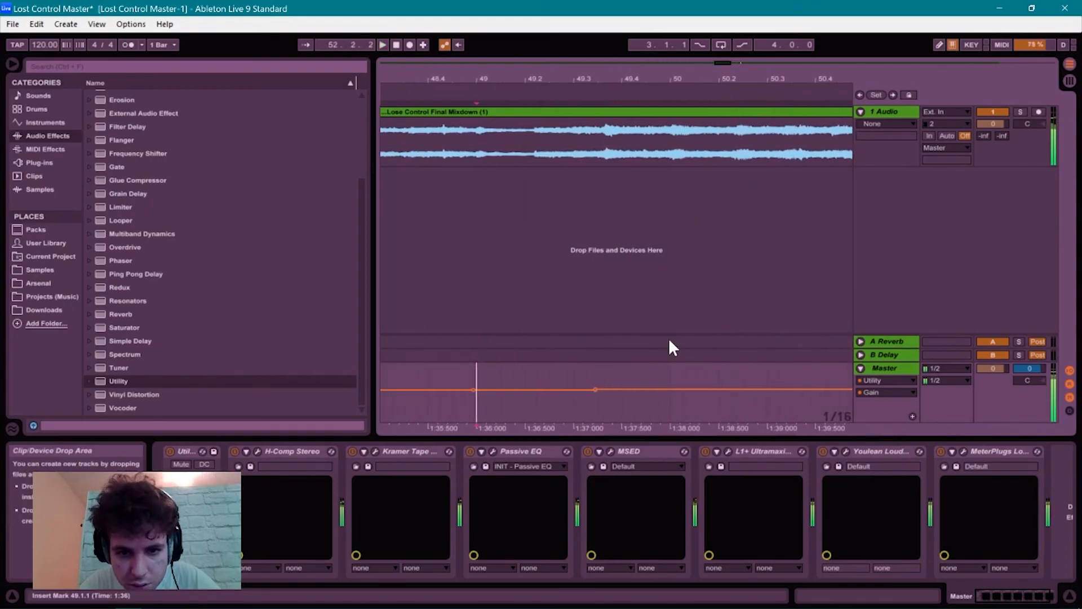
left_click_drag(599, 384, 574, 388)
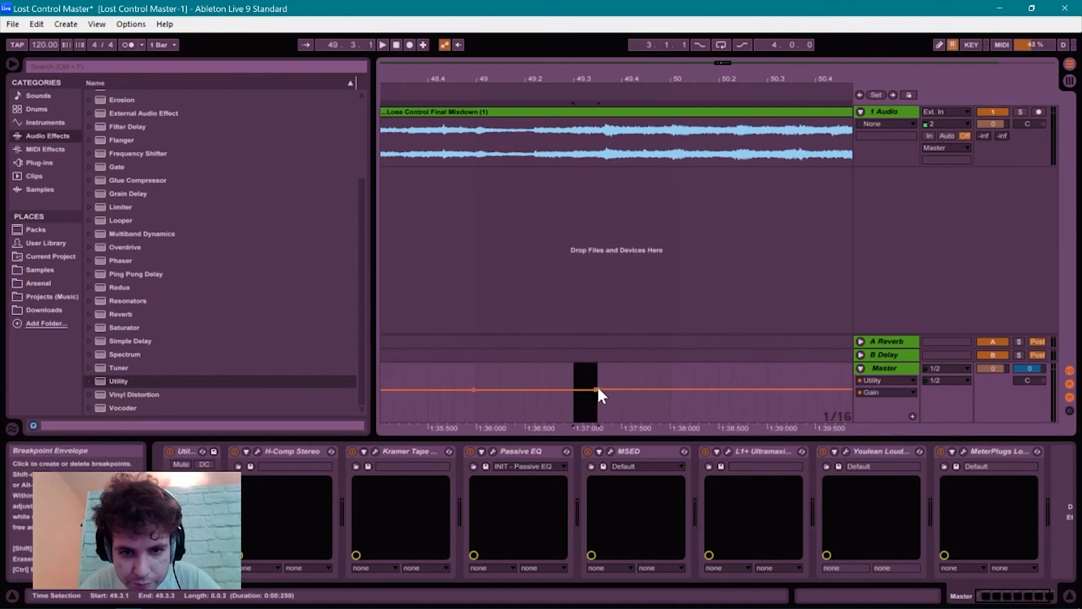
left_click(612, 368)
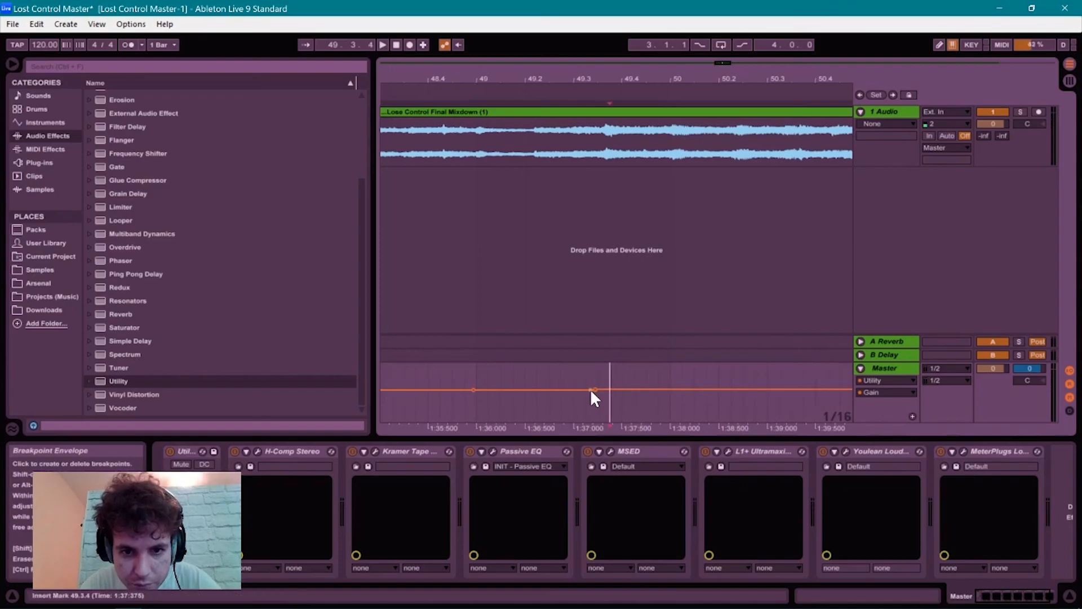
left_click_drag(596, 389, 596, 391)
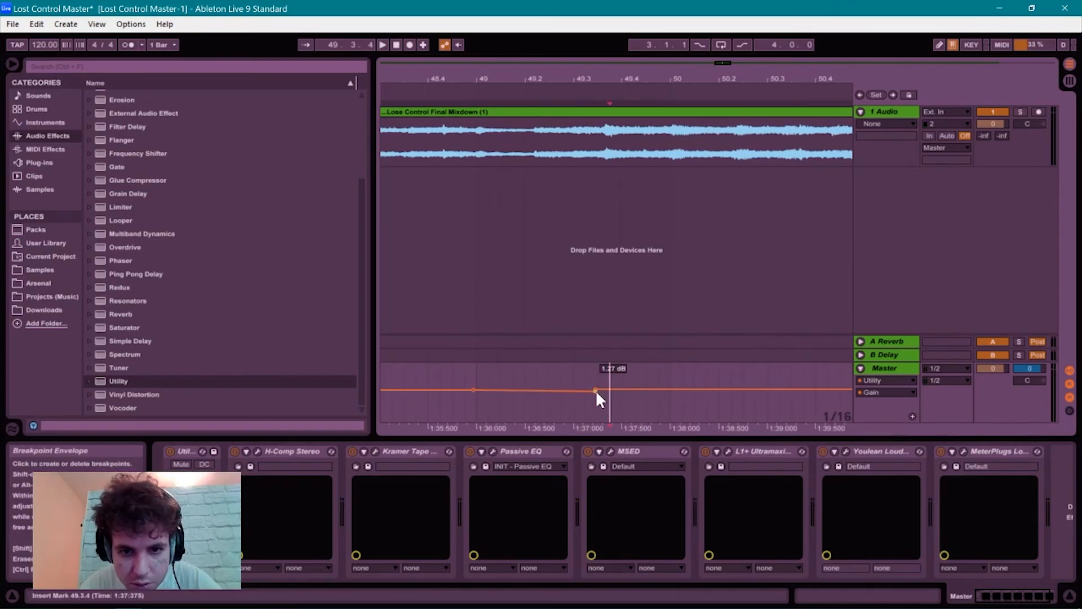
left_click_drag(596, 388, 596, 392)
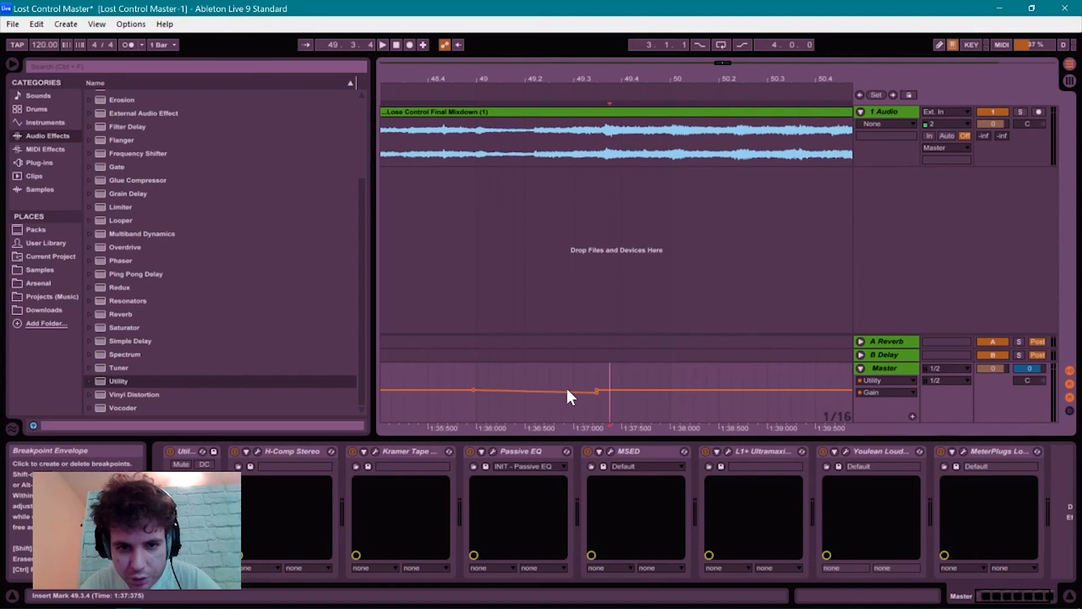
Replay the gain transition from 48.4.3 and bring the whole arrangement into view.
left_click(454, 369)
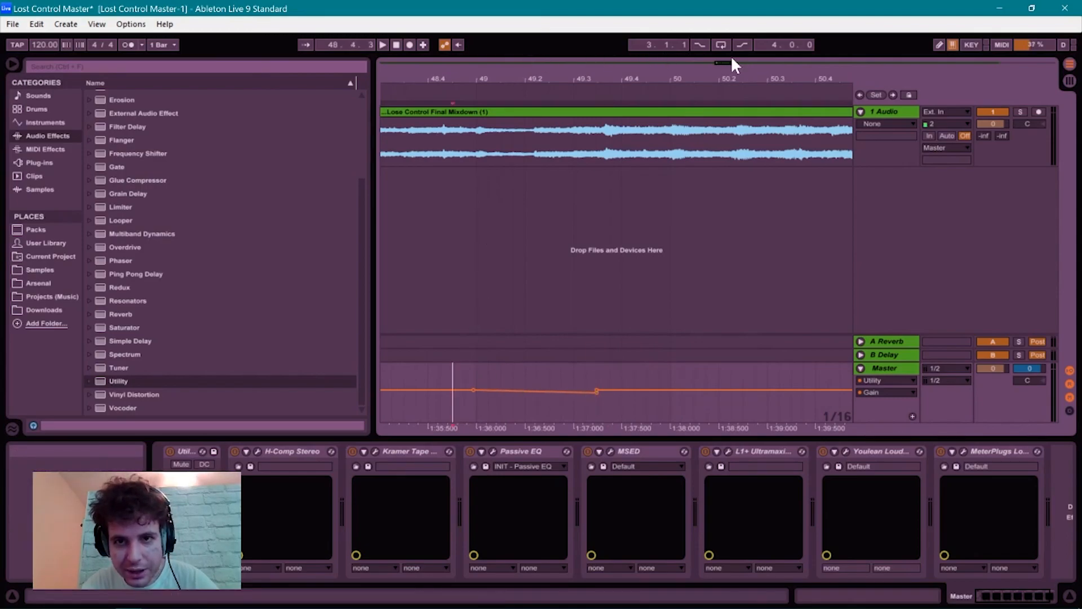
left_click_drag(729, 65, 728, 39)
key("space")
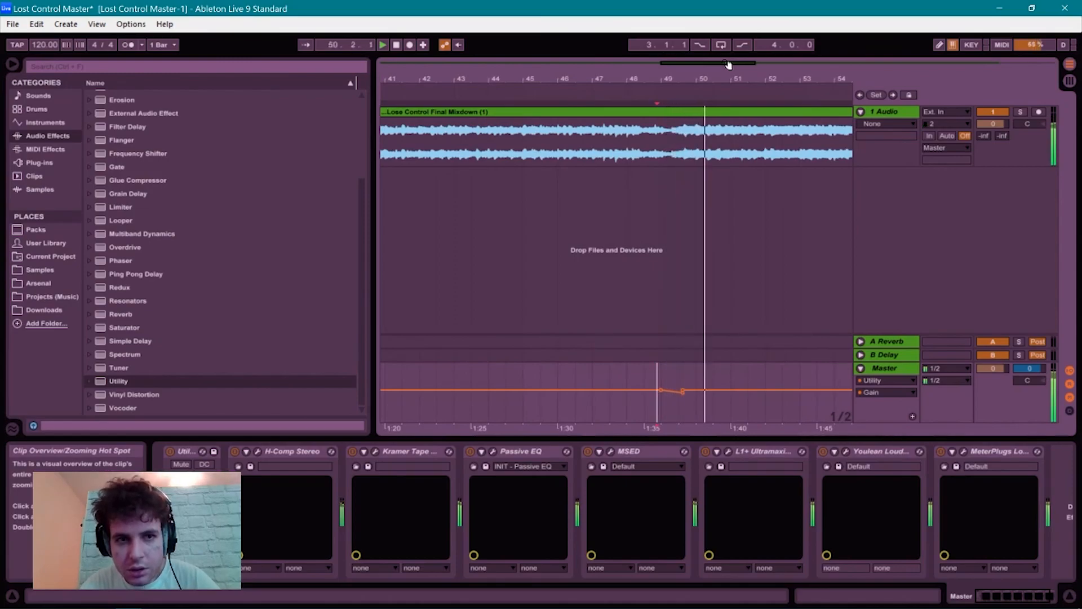
left_click_drag(734, 62, 735, 45)
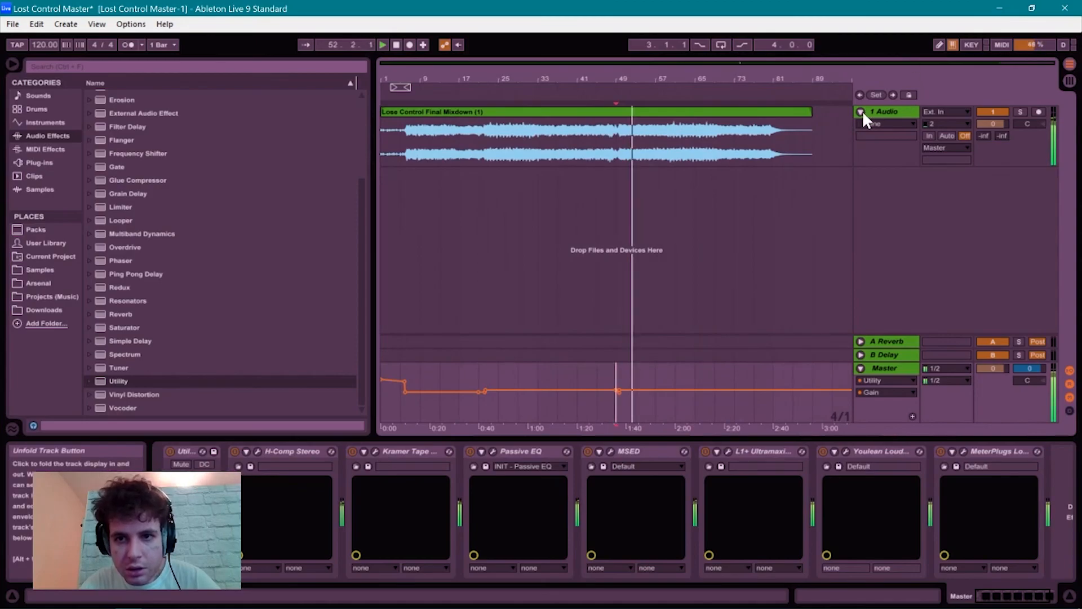
Fold the Master automation, then reset the Loudness Penalty analyzer and check its streaming readings while playing from bar 37.
left_click(860, 368)
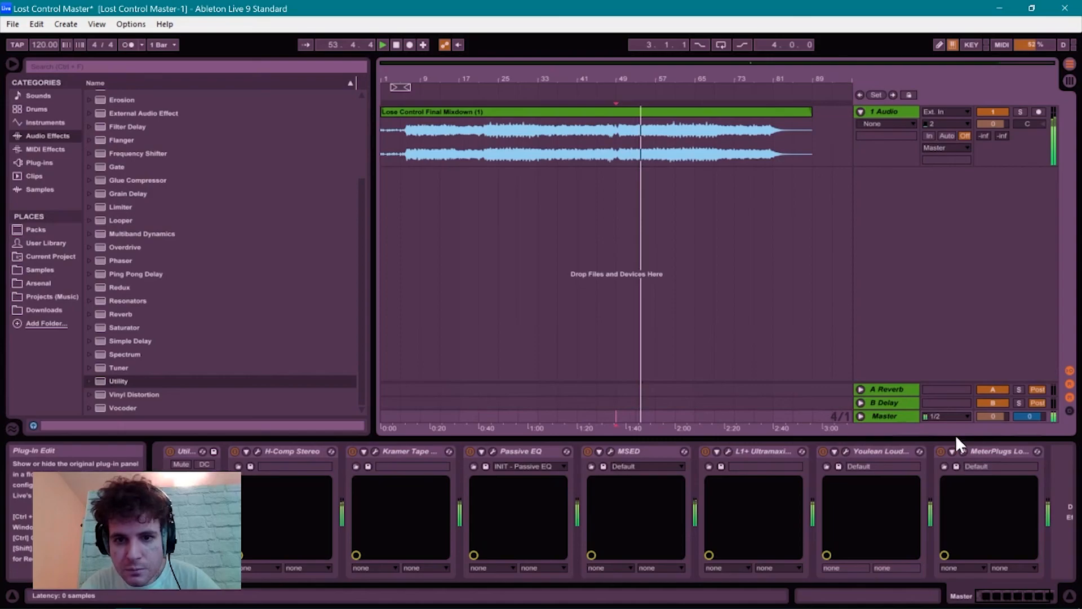
left_click(961, 450)
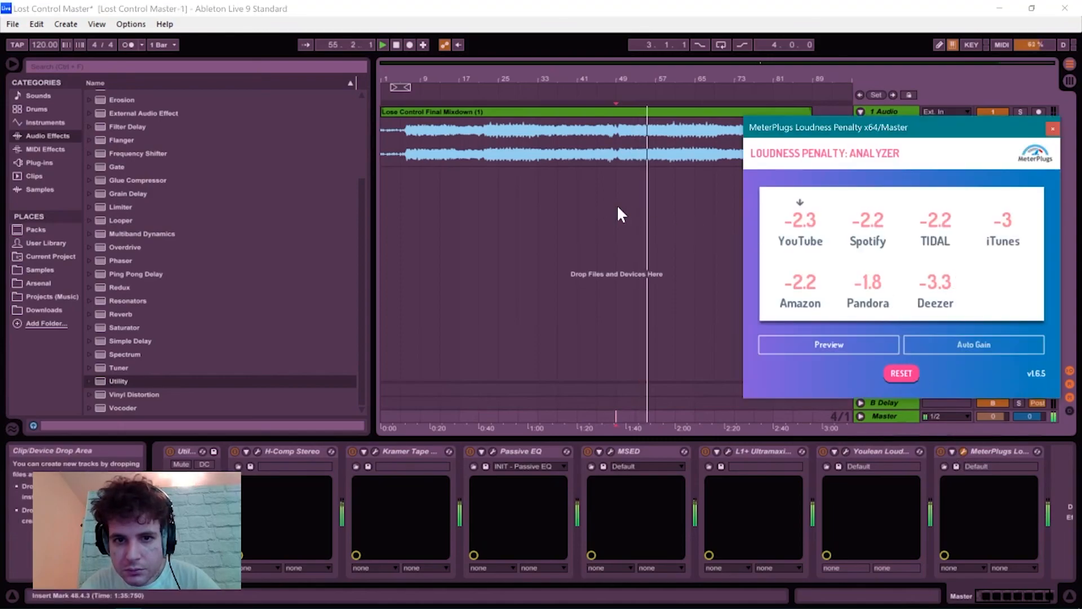
left_click(563, 165)
key("space")
key("space")
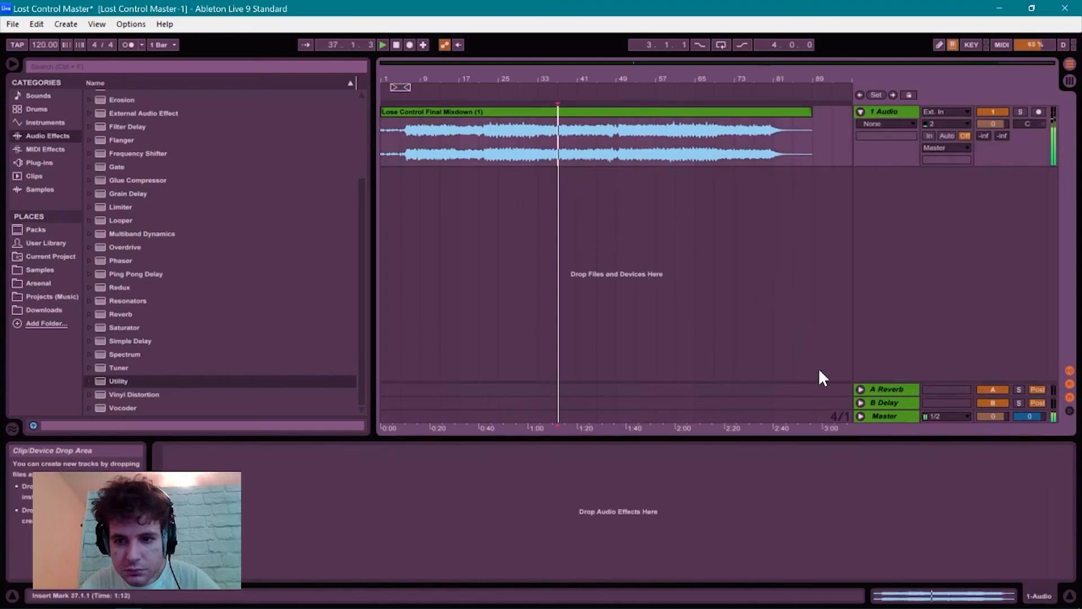
left_click(902, 422)
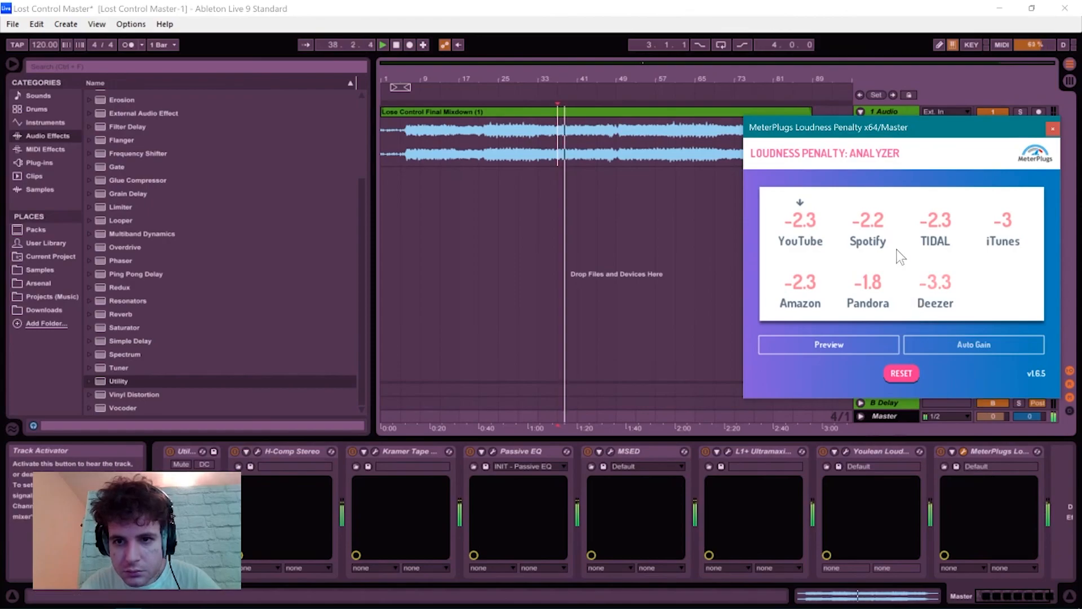
left_click(906, 373)
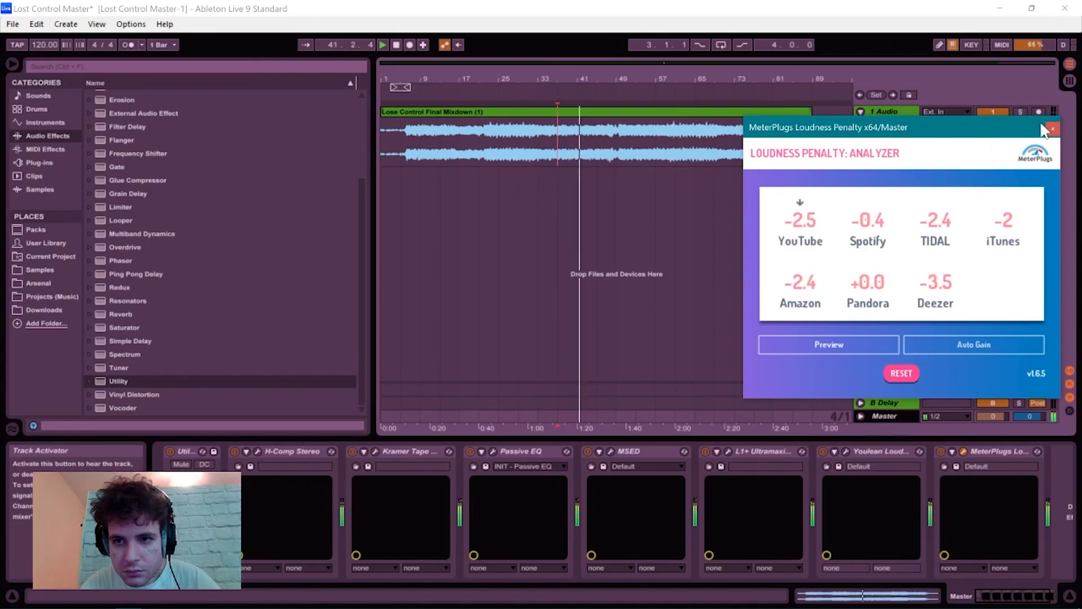
left_click(1052, 128)
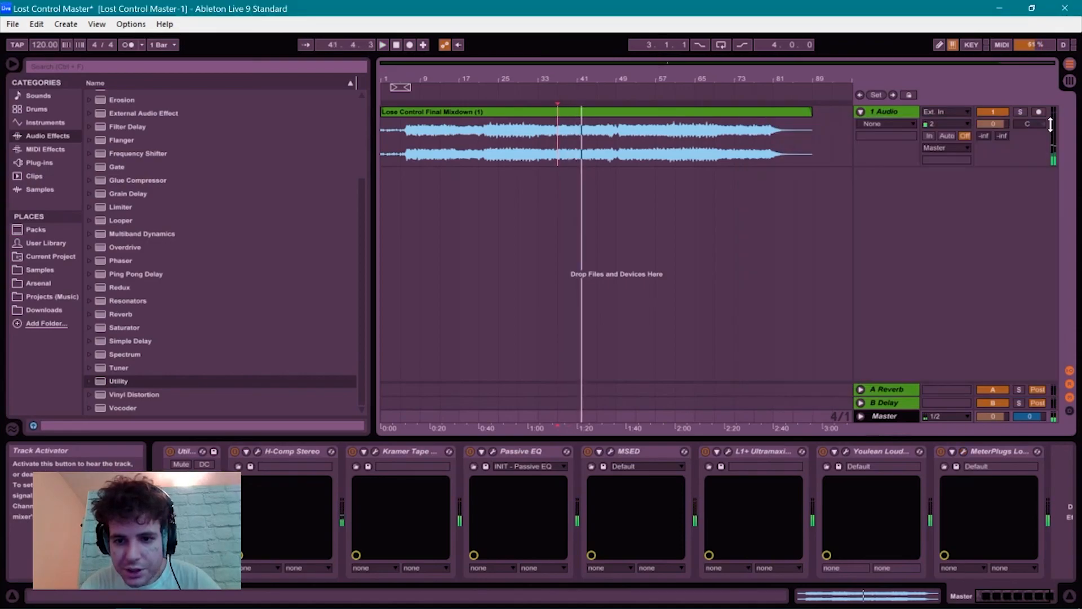
Set the L1+ Ultramaximizer threshold to -2.5 and save the project.
left_click(728, 451)
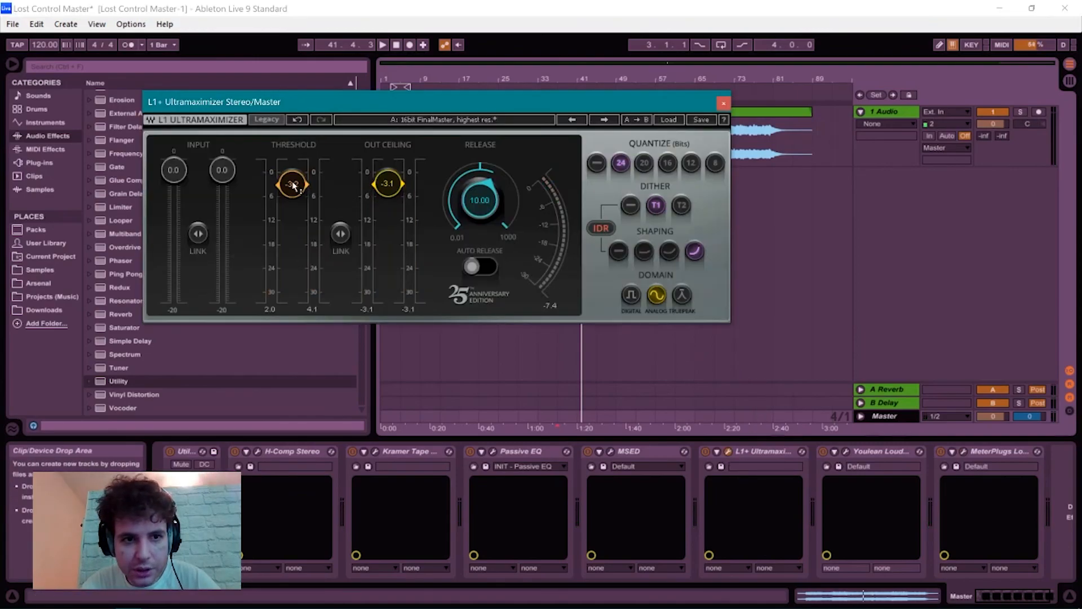
left_click_drag(296, 187, 292, 183)
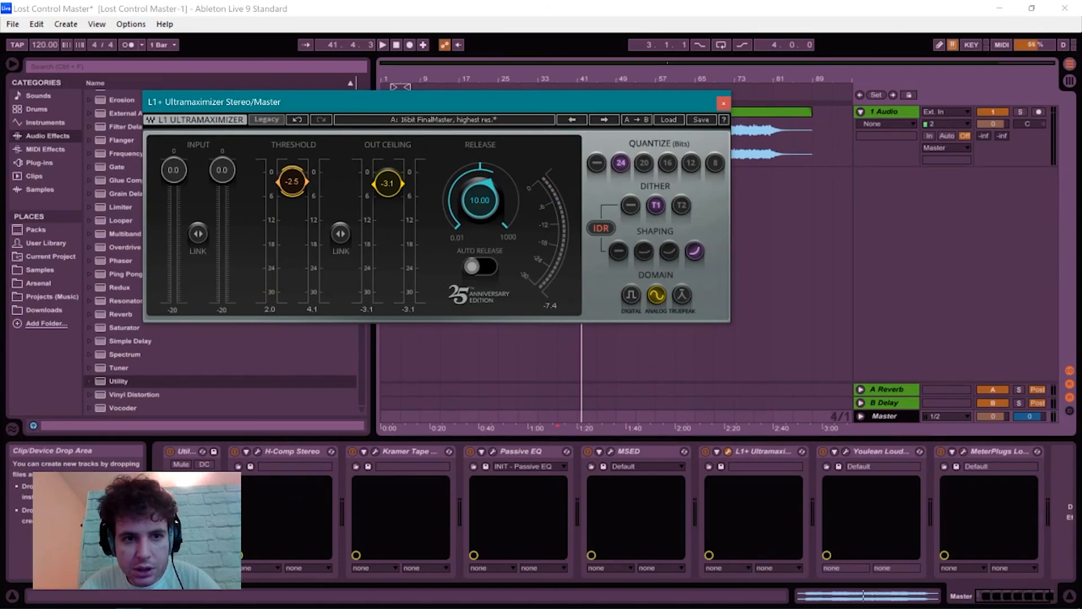
left_click(724, 103)
key("ctrl+s")
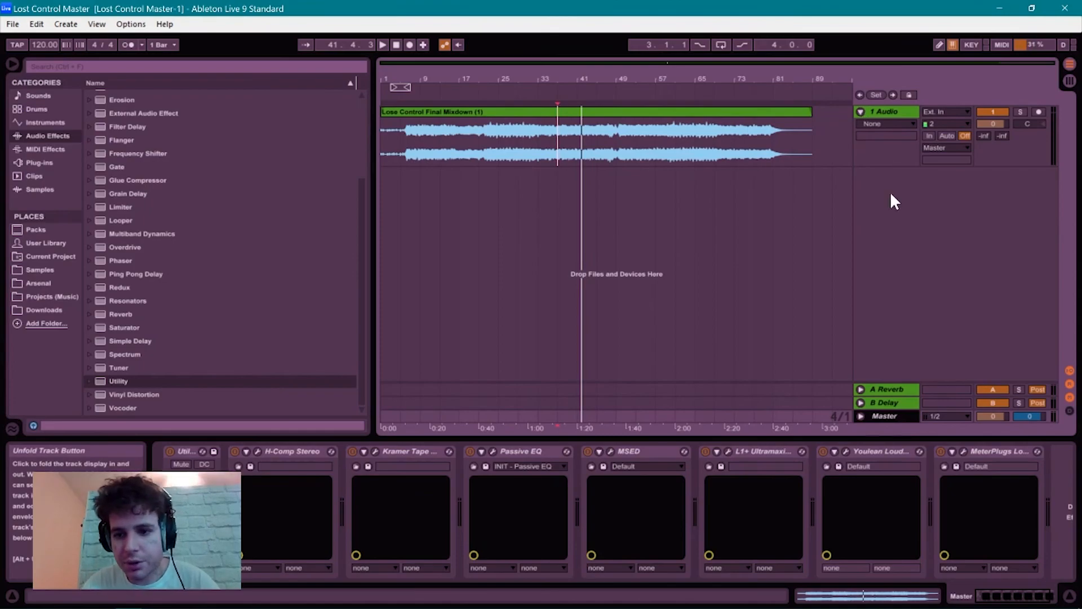
Compare the mixdown's waveform sections, highlighting bars 33 to 69, bars 21 to 37, and the stretch from bar 21 to about 61.
left_click(480, 131)
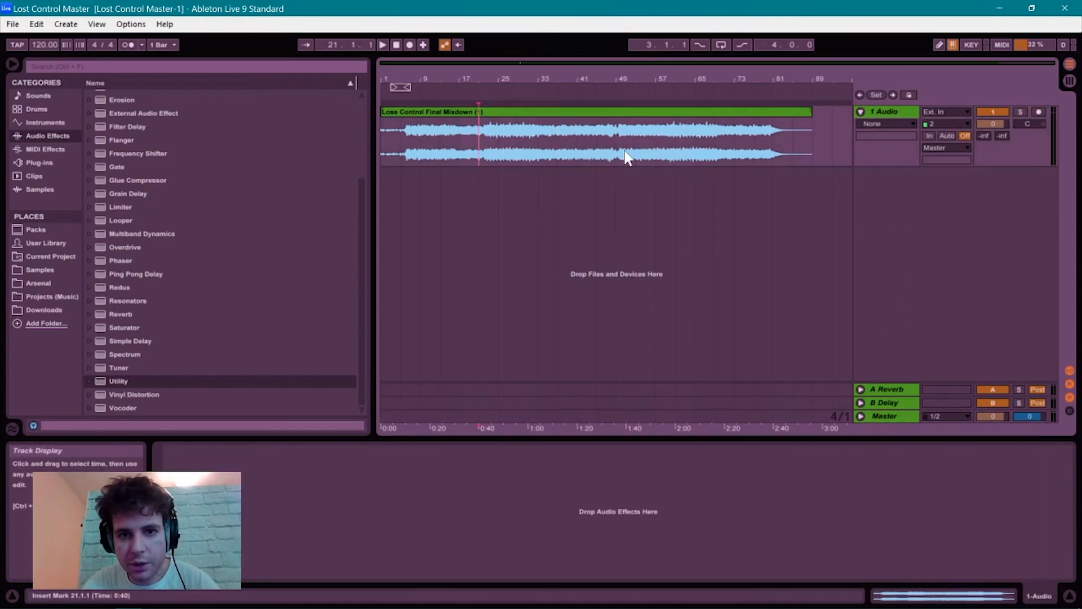
left_click(715, 148)
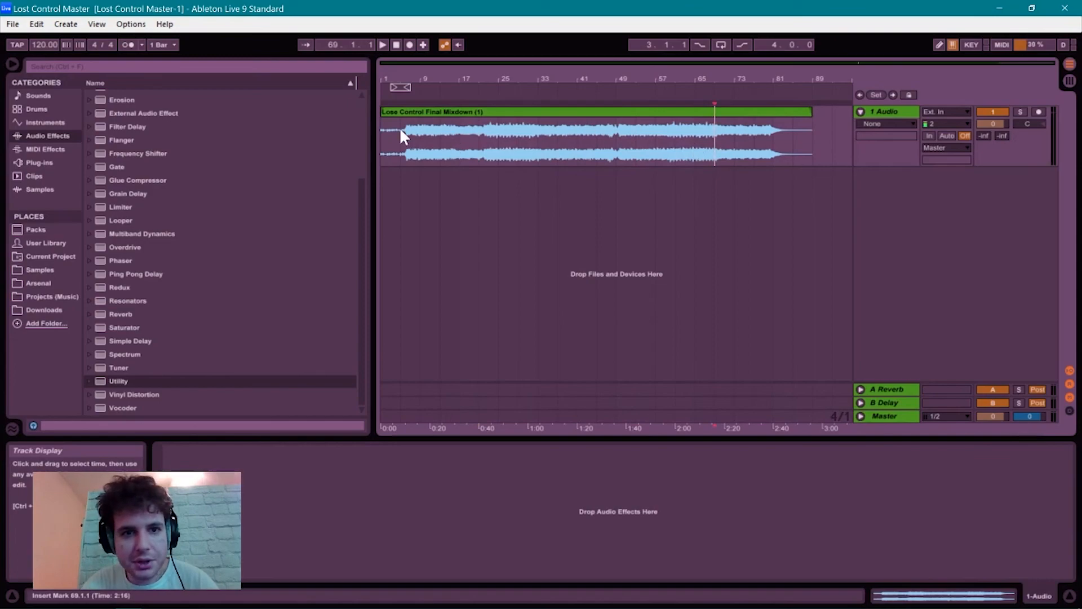
left_click_drag(400, 131, 396, 159)
left_click_drag(533, 149, 715, 156)
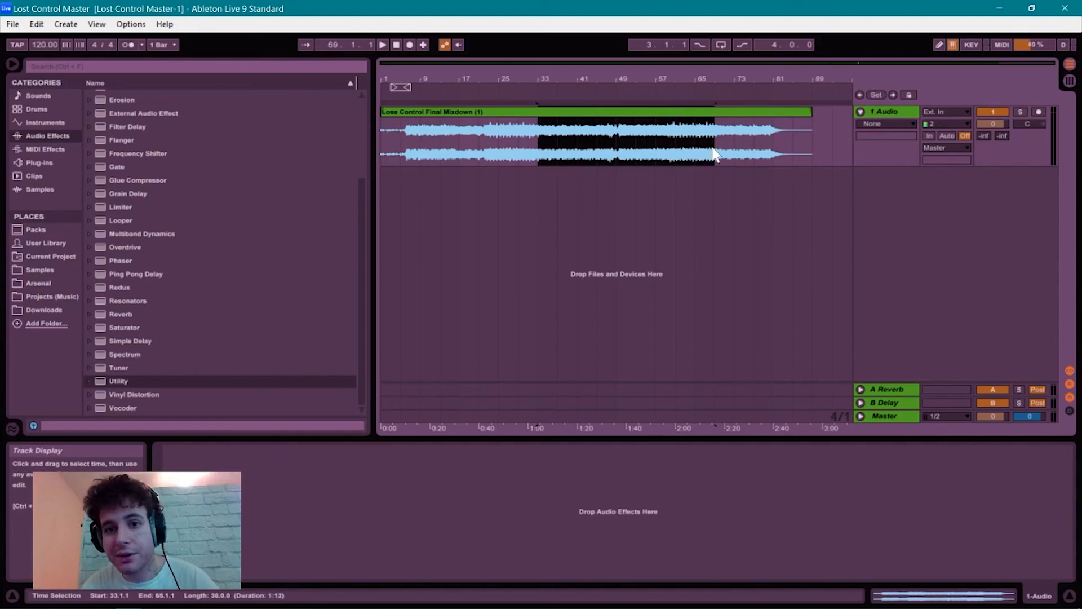
left_click(576, 141)
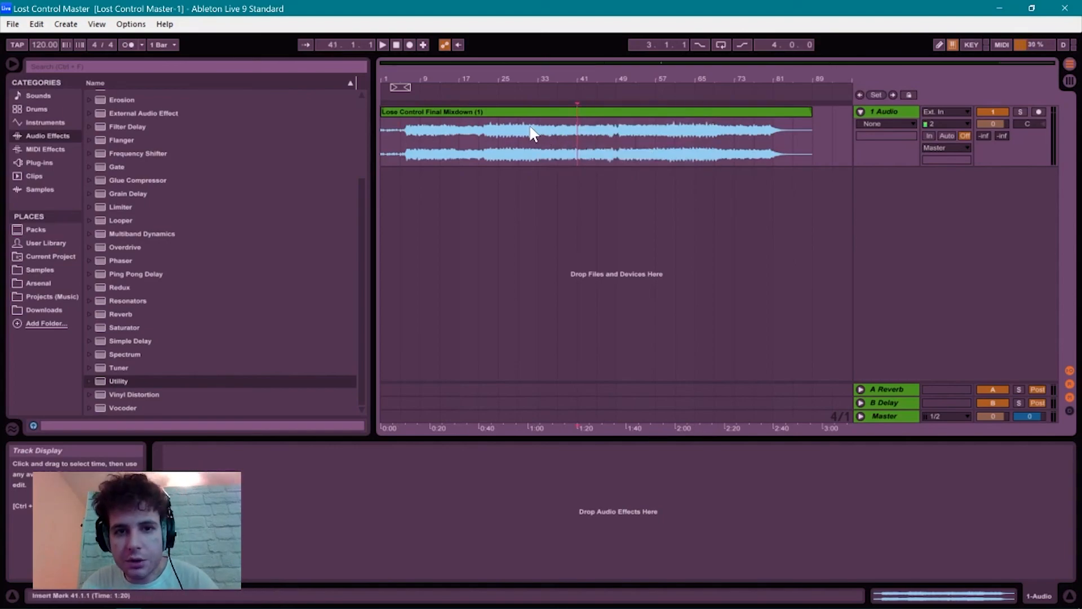
left_click_drag(486, 128, 554, 140)
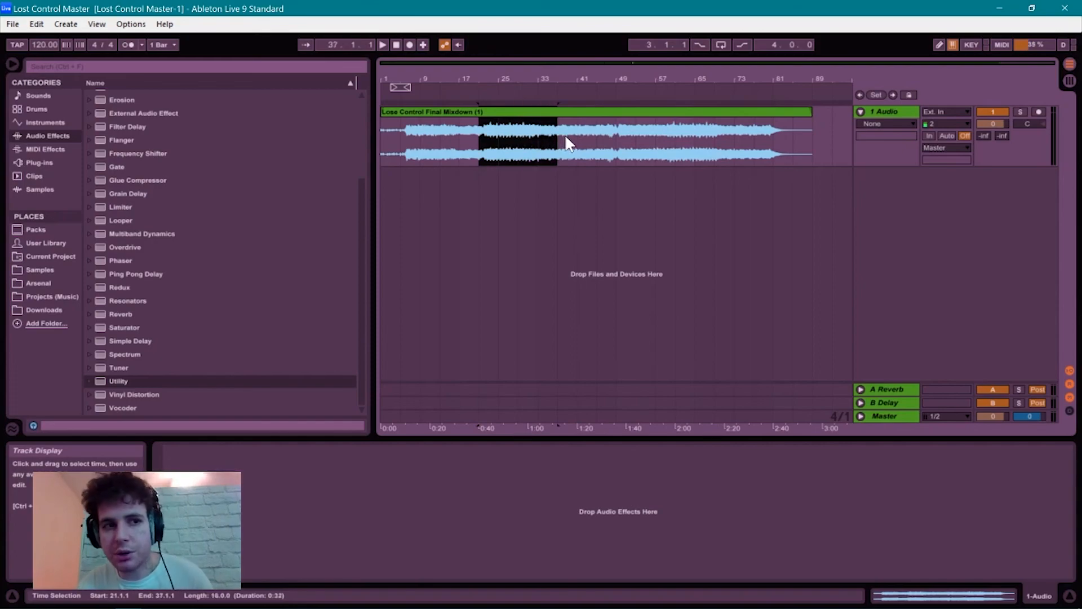
left_click_drag(561, 150, 675, 149)
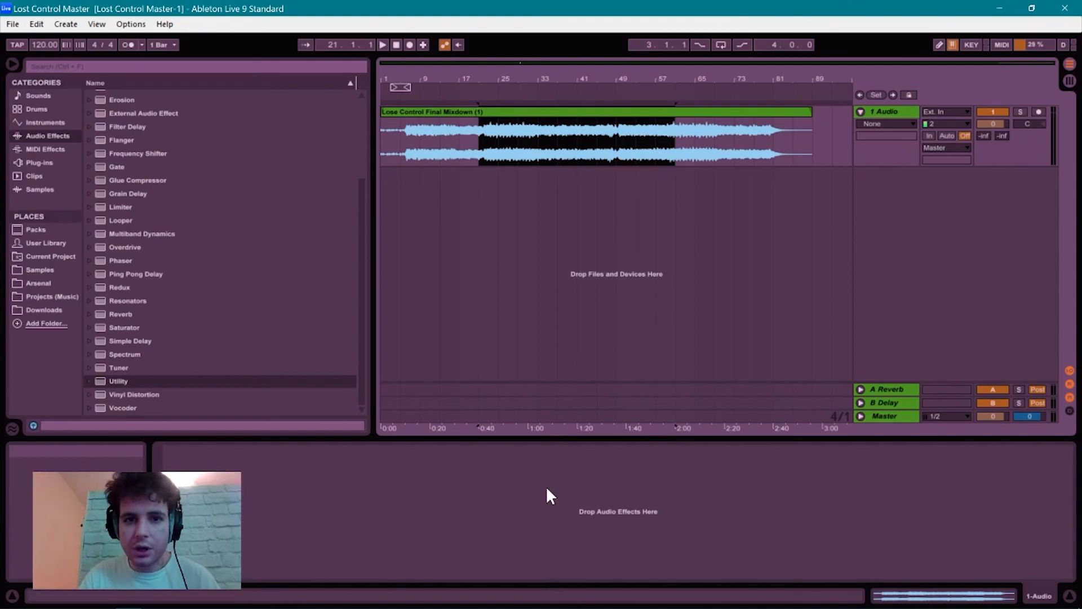
left_click(460, 149)
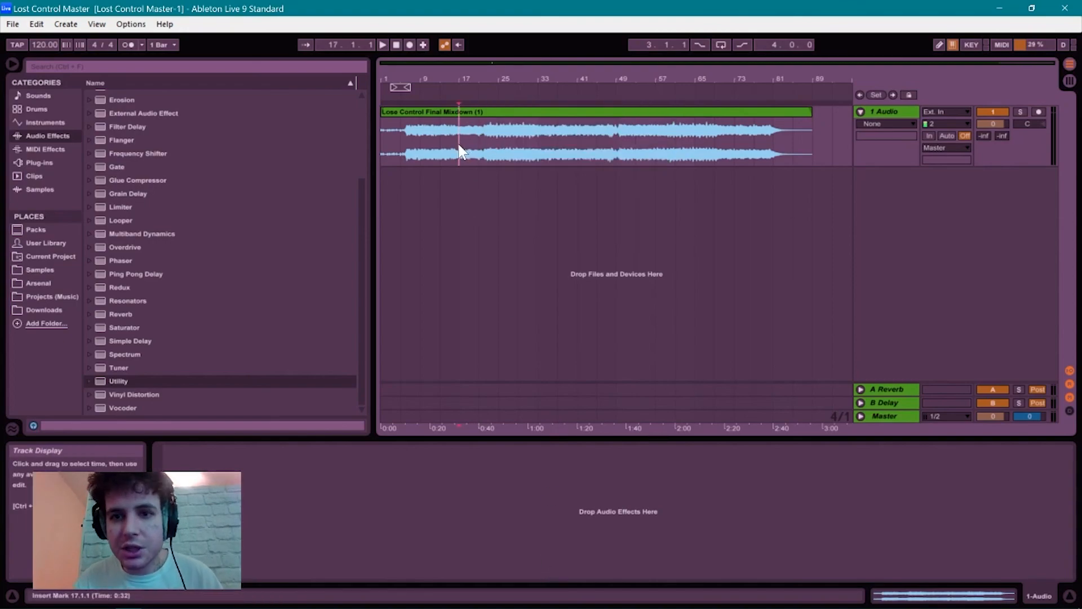